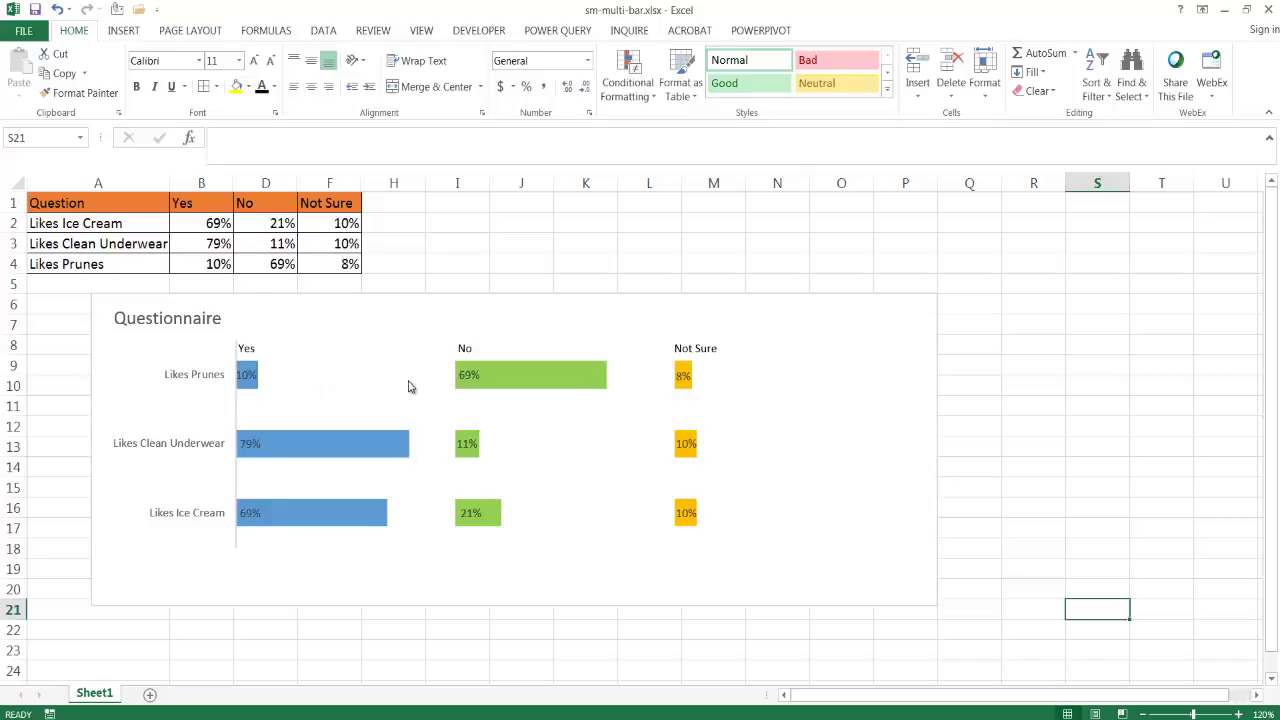
mouse_move(408, 386)
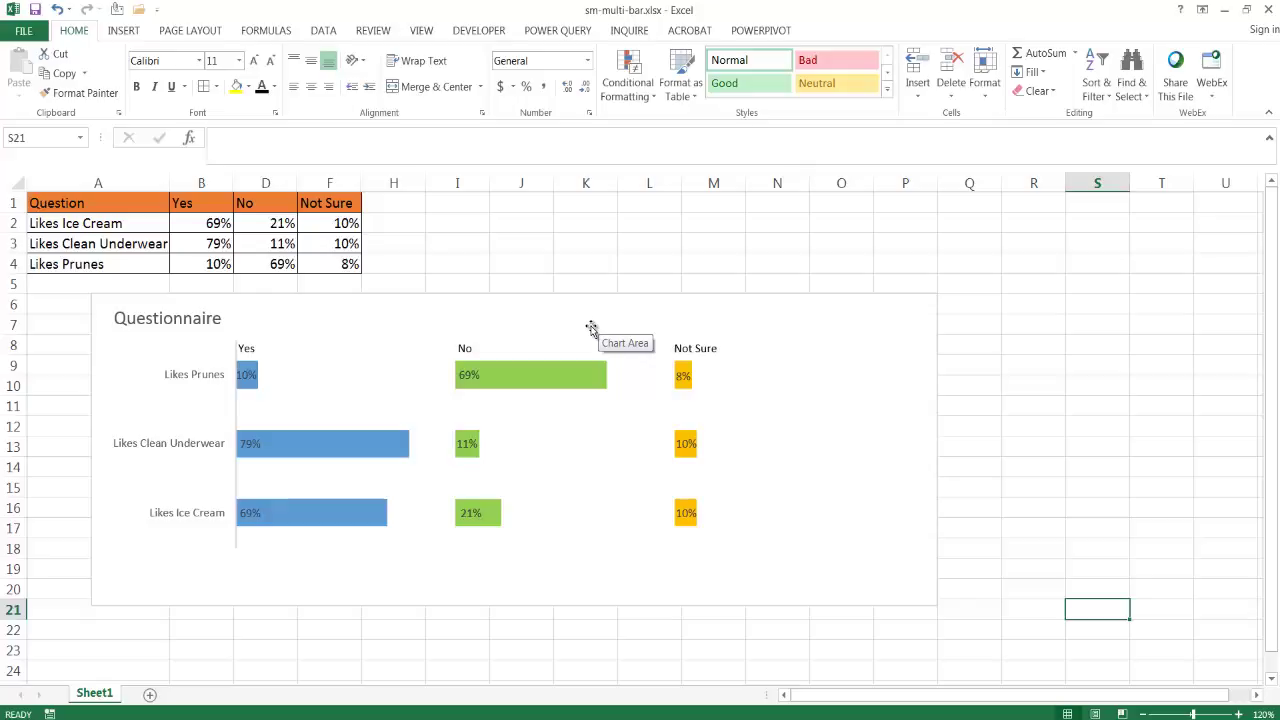
left_click(826, 294)
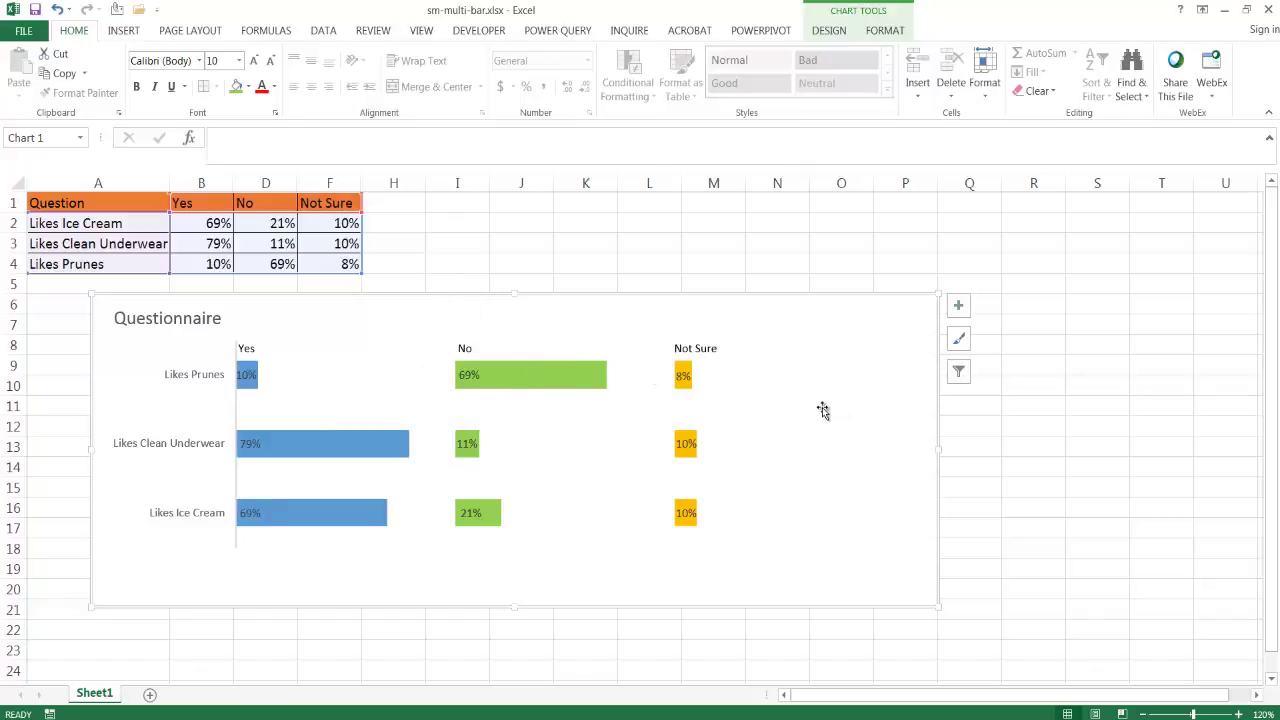
Copy the whole questionnaire table from Sheet1 and paste it at cell A1 of a new worksheet
mouse_move(606, 439)
left_click_drag(145, 204, 143, 264)
left_click(190, 243)
key("ctrl+a")
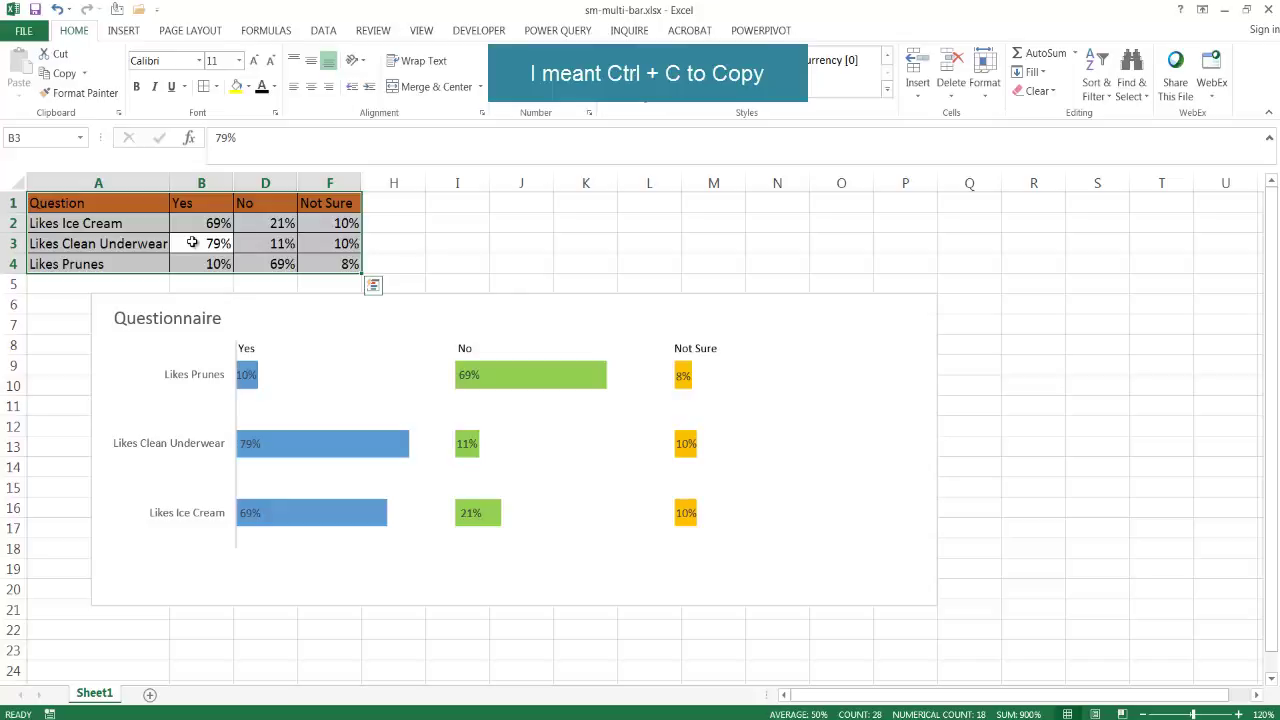
key("ctrl+c")
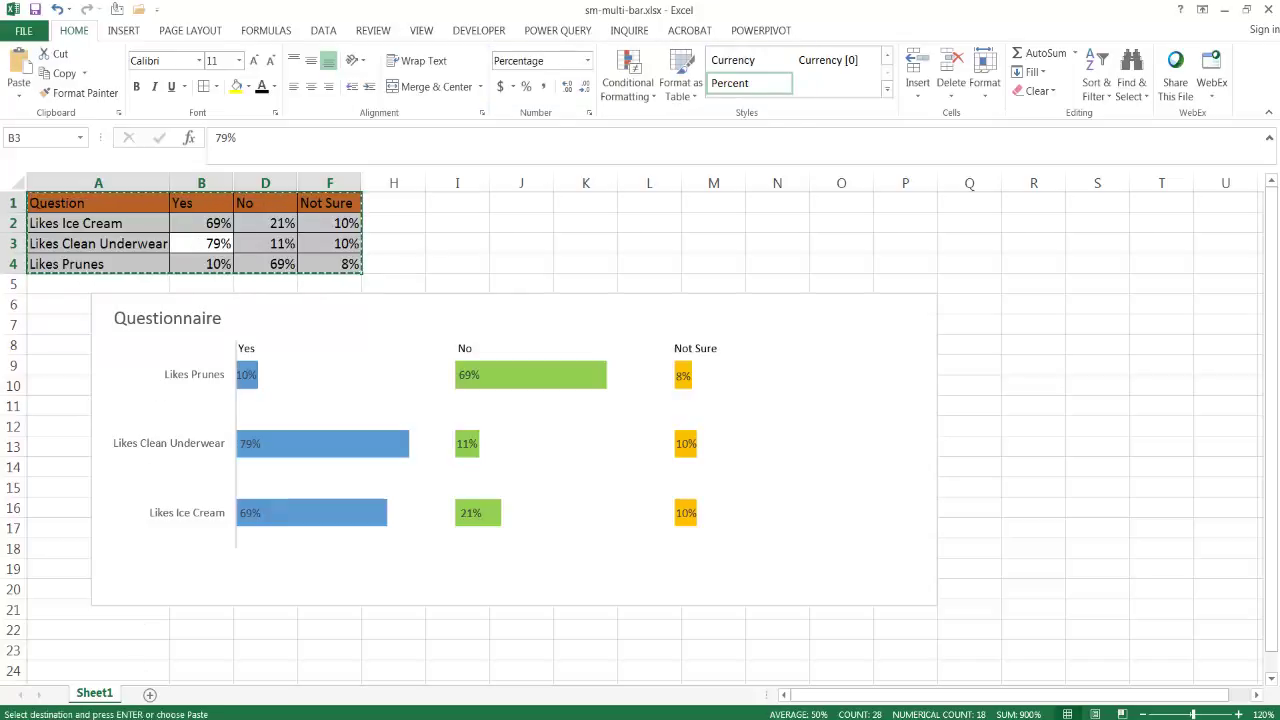
left_click(150, 695)
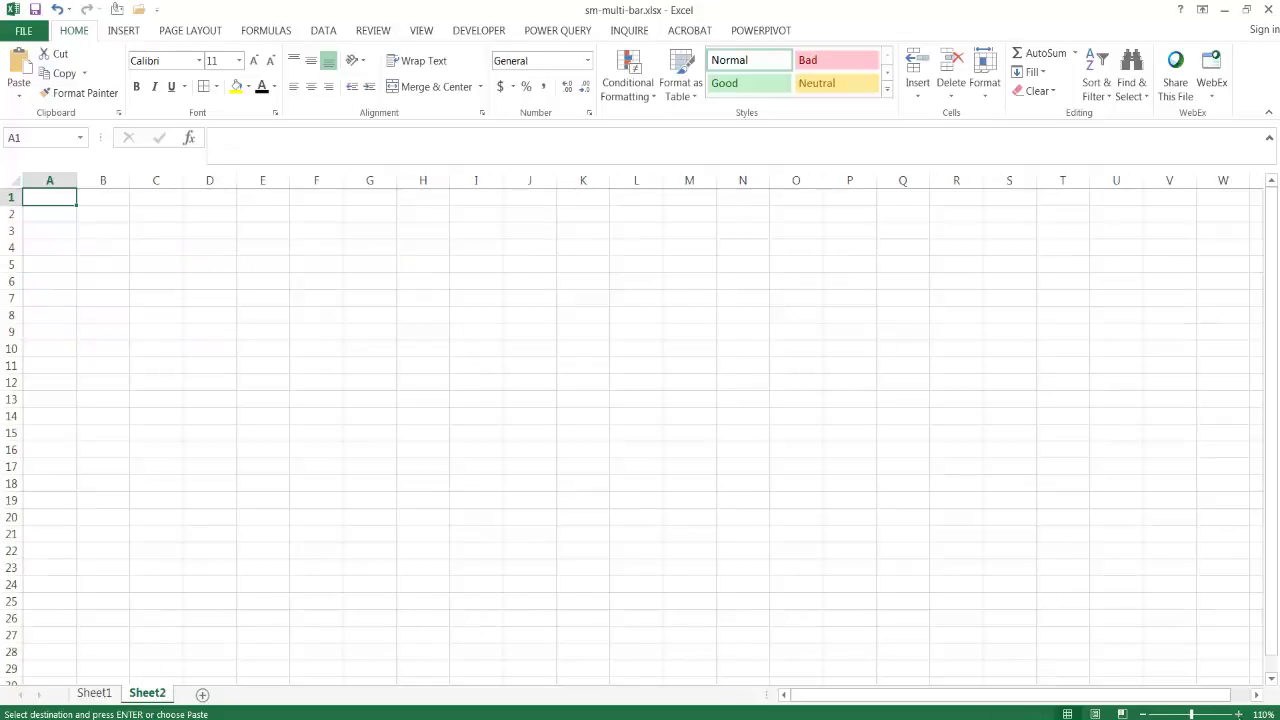
scroll(474, 271, "up", 1)
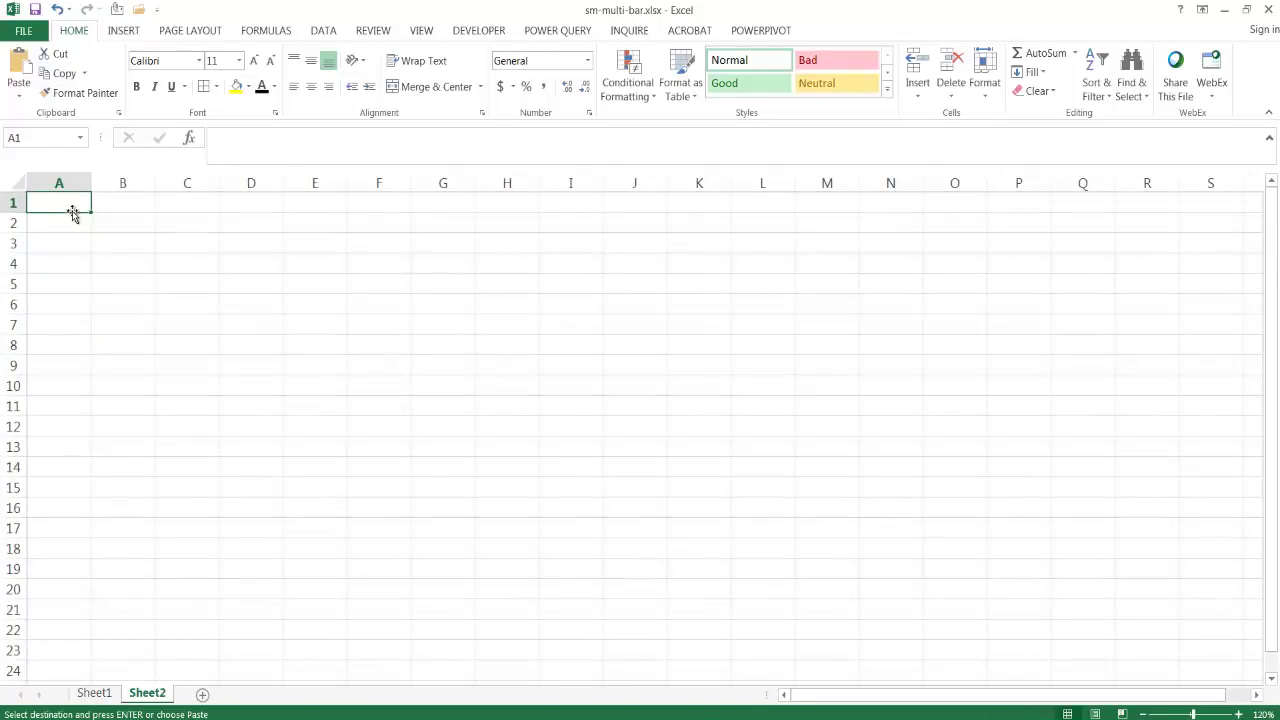
left_click(24, 68)
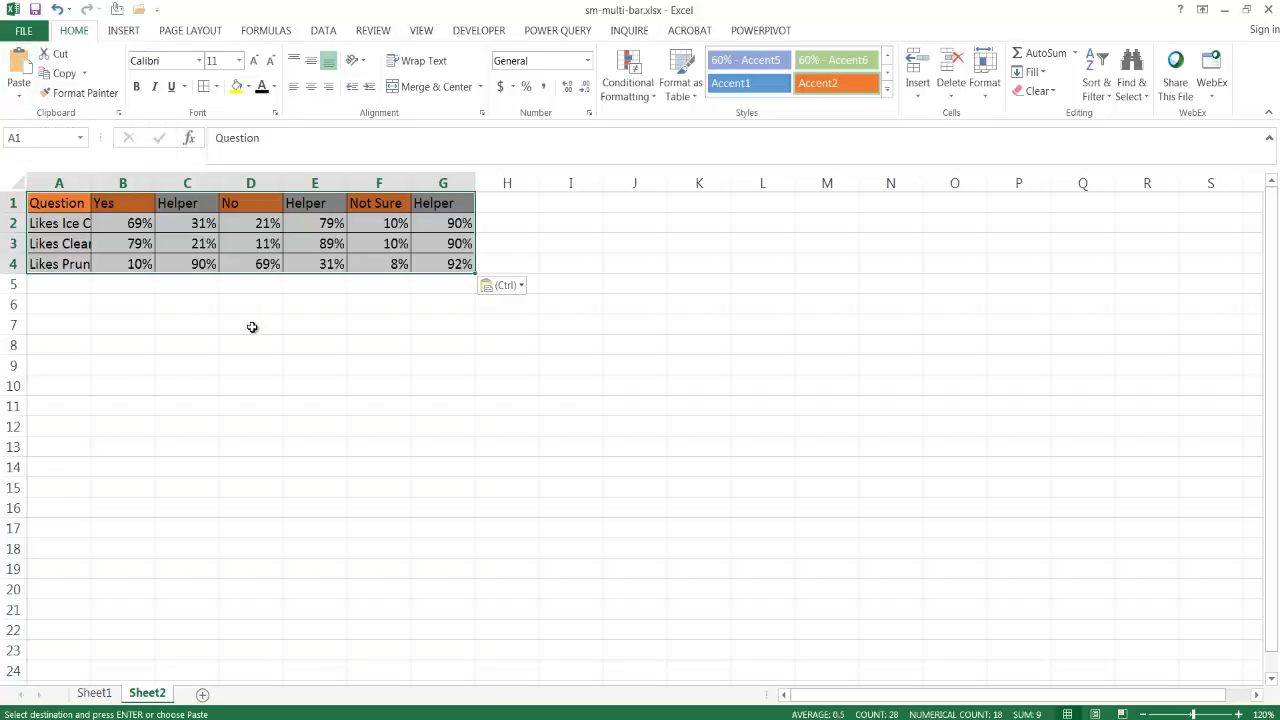
left_click(288, 396)
Examine Helper columns C, E and G on Sheet2 and compare them with the table and finished chart on Sheet1
left_click(187, 183)
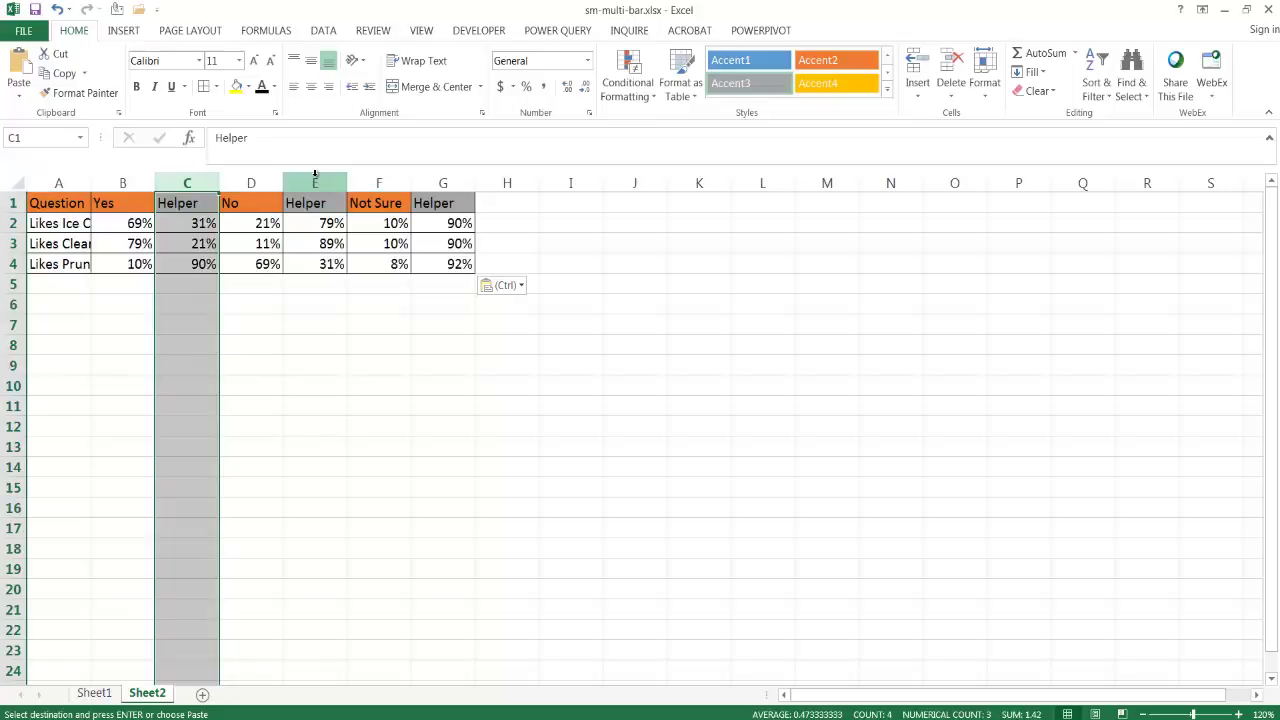
left_click(330, 183)
left_click(446, 183)
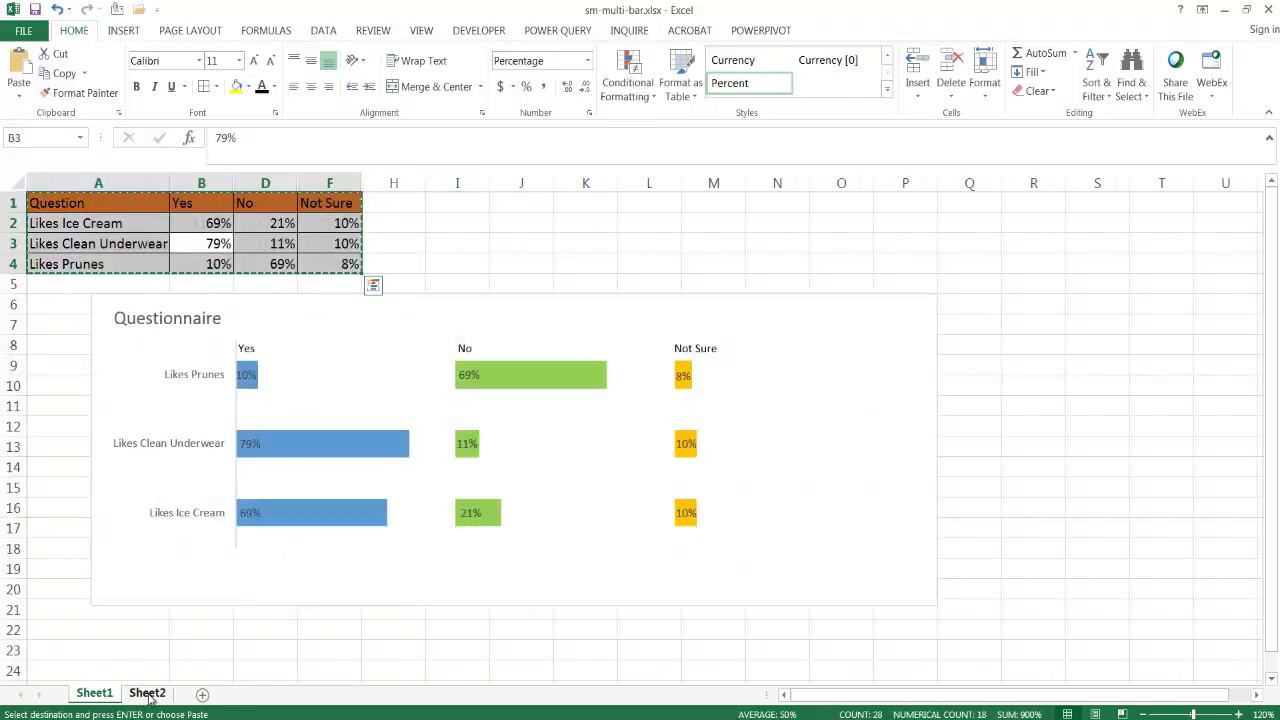
left_click(147, 693)
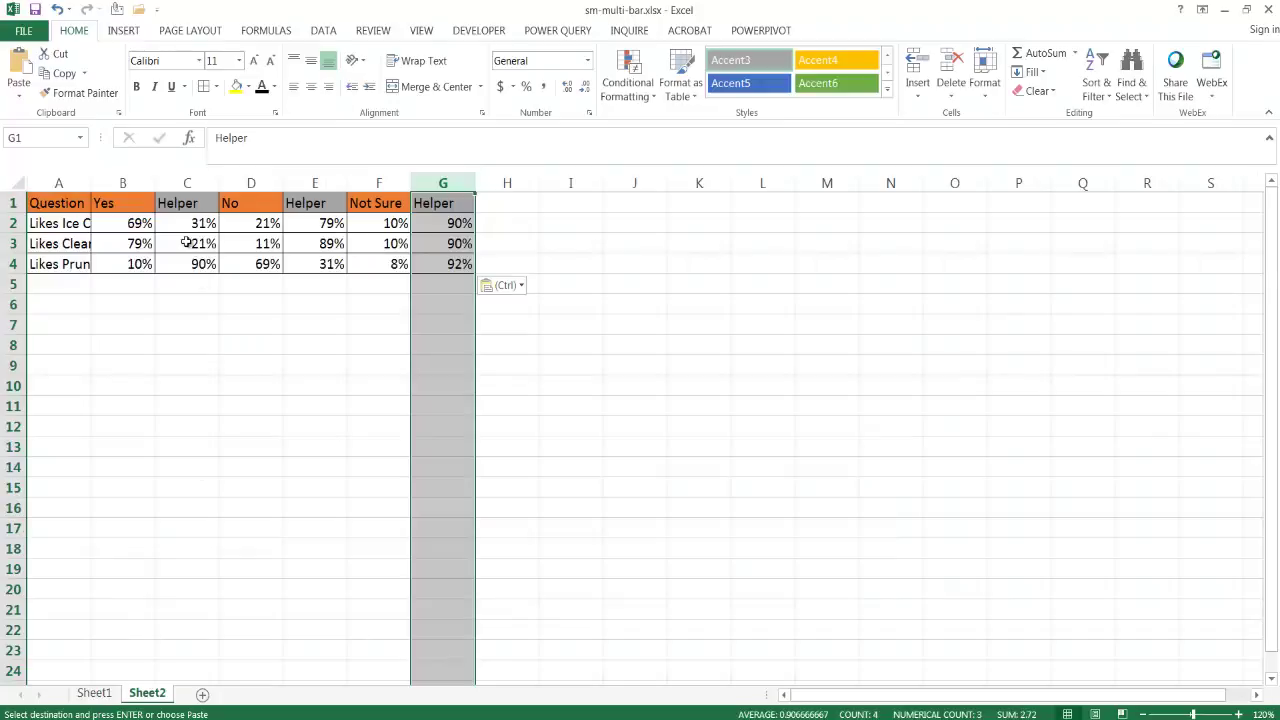
left_click(94, 693)
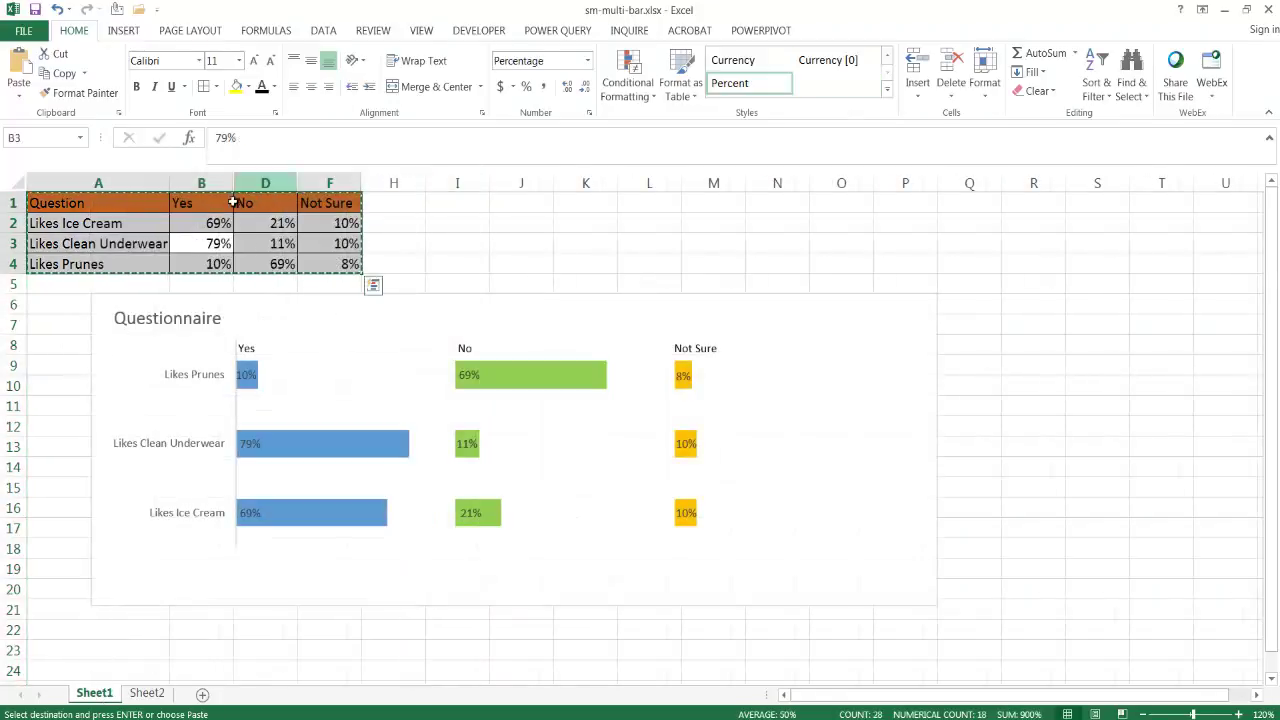
mouse_move(308, 378)
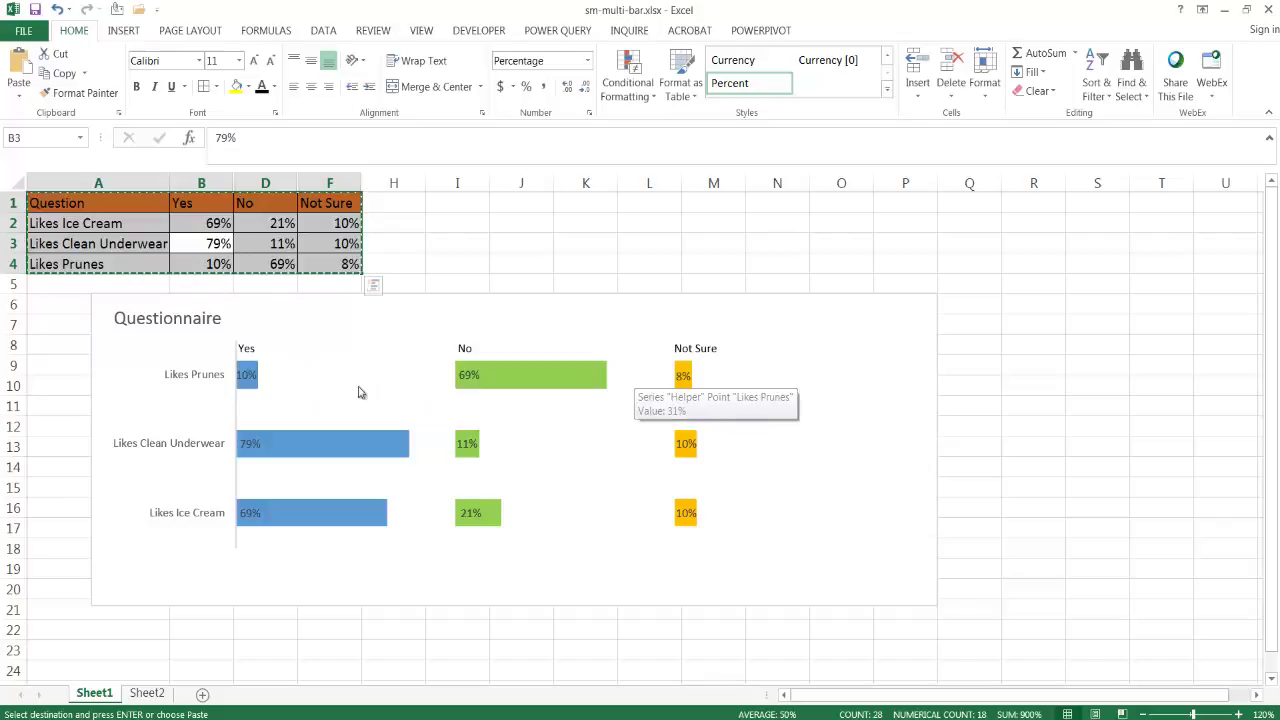
left_click(160, 691)
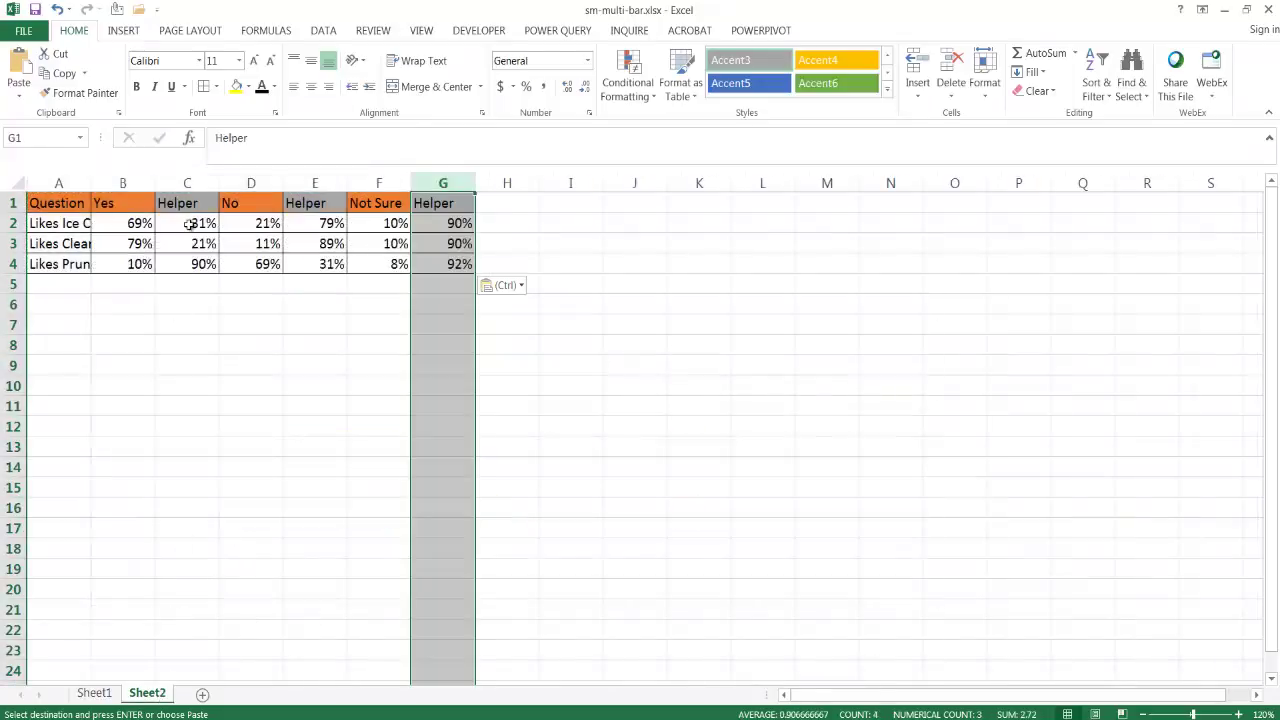
Inspect the helper formulas in C2 and E2 and how each Yes, No and Not Sure column pairs with its Helper column
left_click(190, 224)
left_click(328, 223)
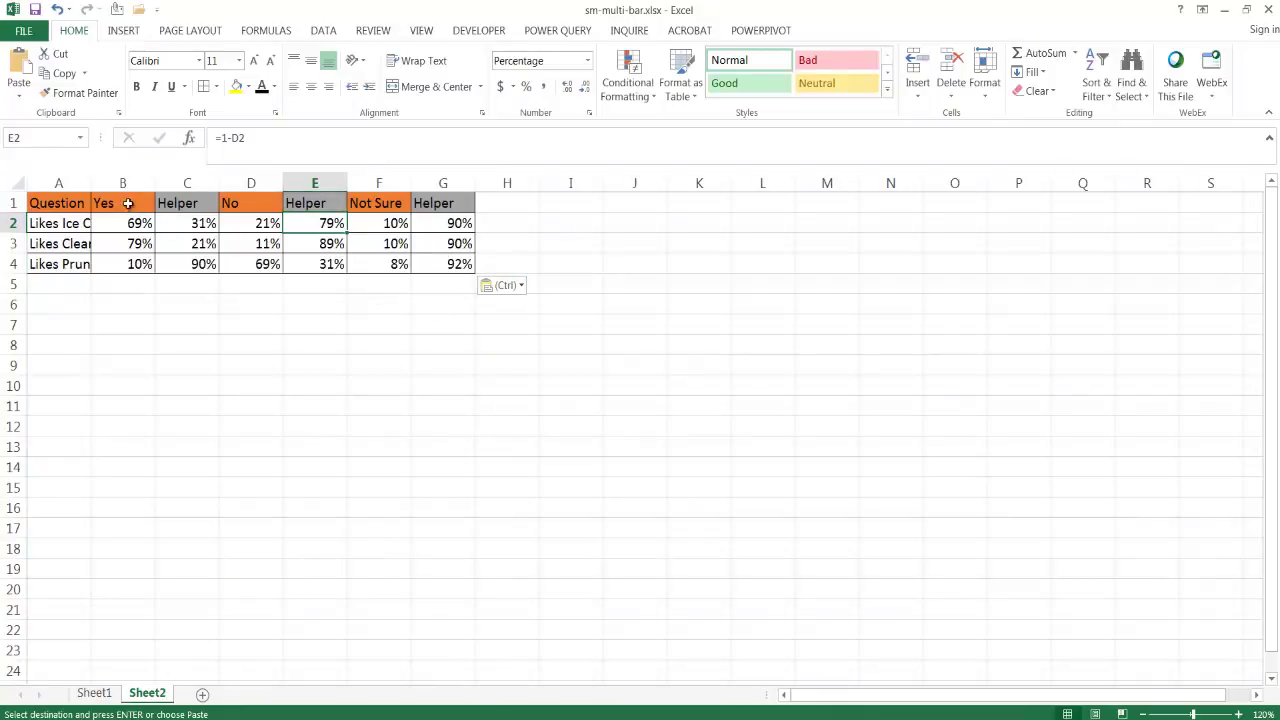
left_click_drag(127, 183, 185, 185)
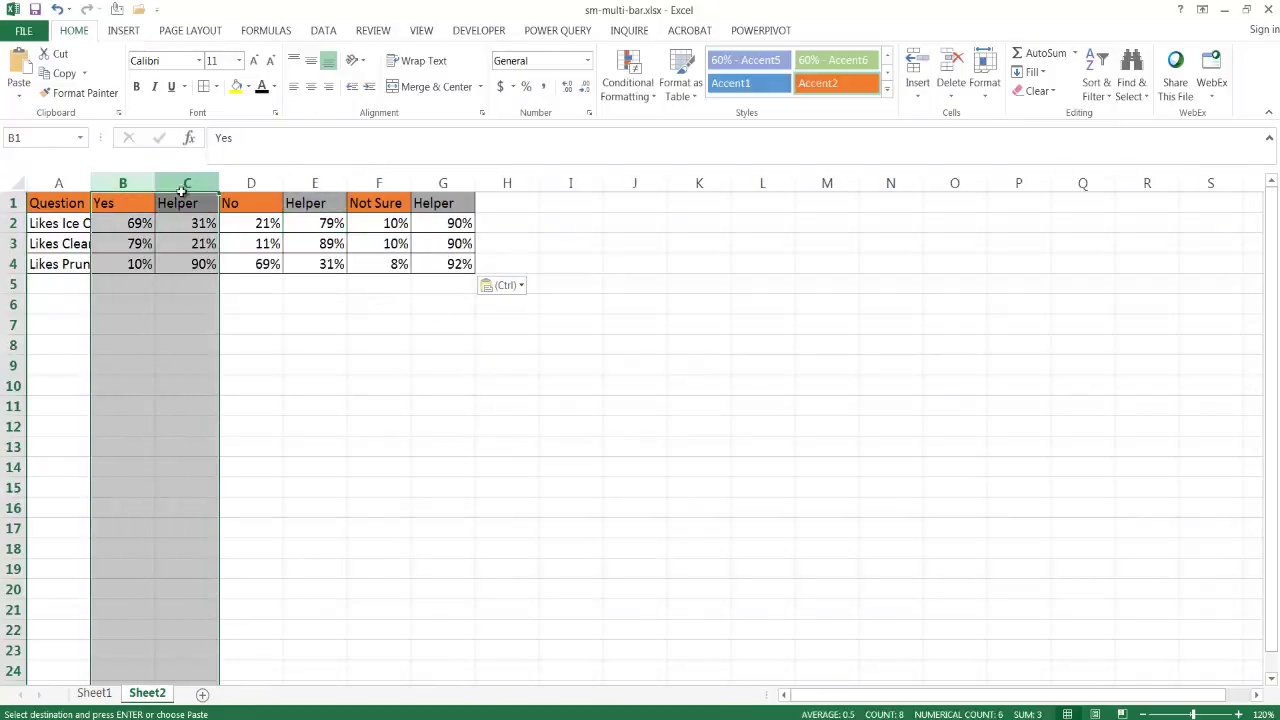
left_click(183, 205)
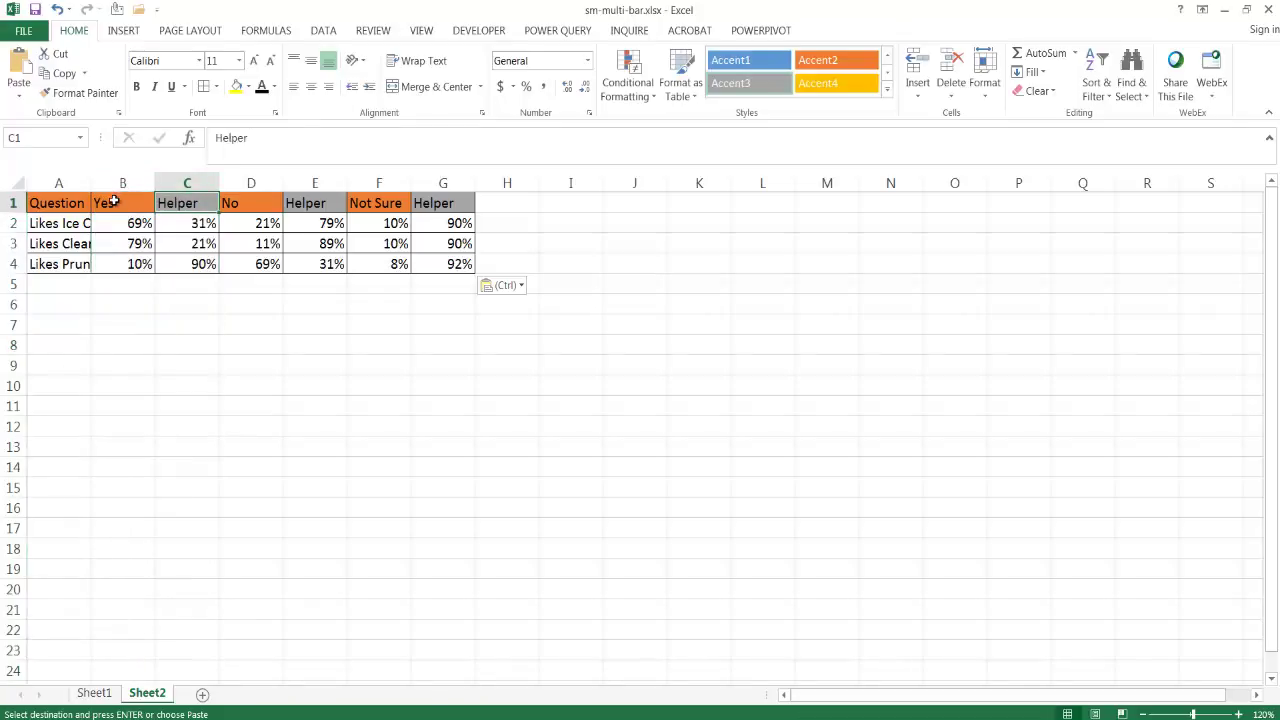
left_click(115, 202)
left_click(302, 205)
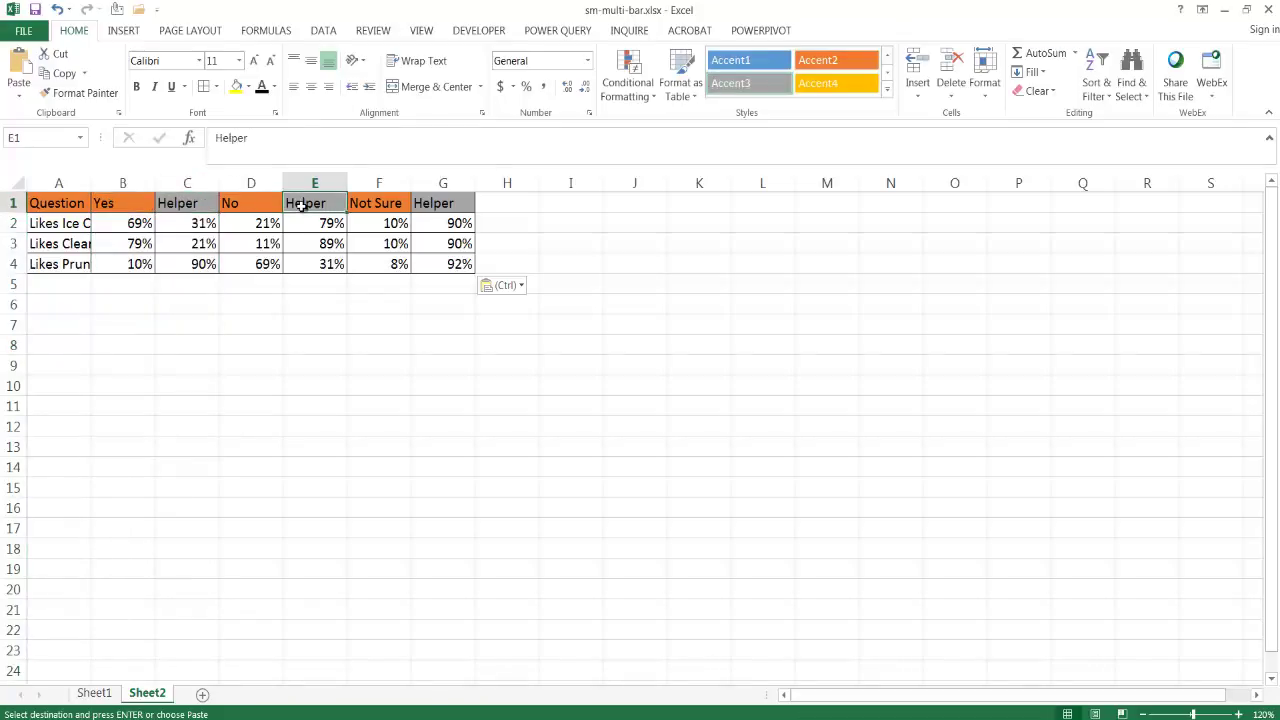
left_click(243, 203)
left_click(440, 202)
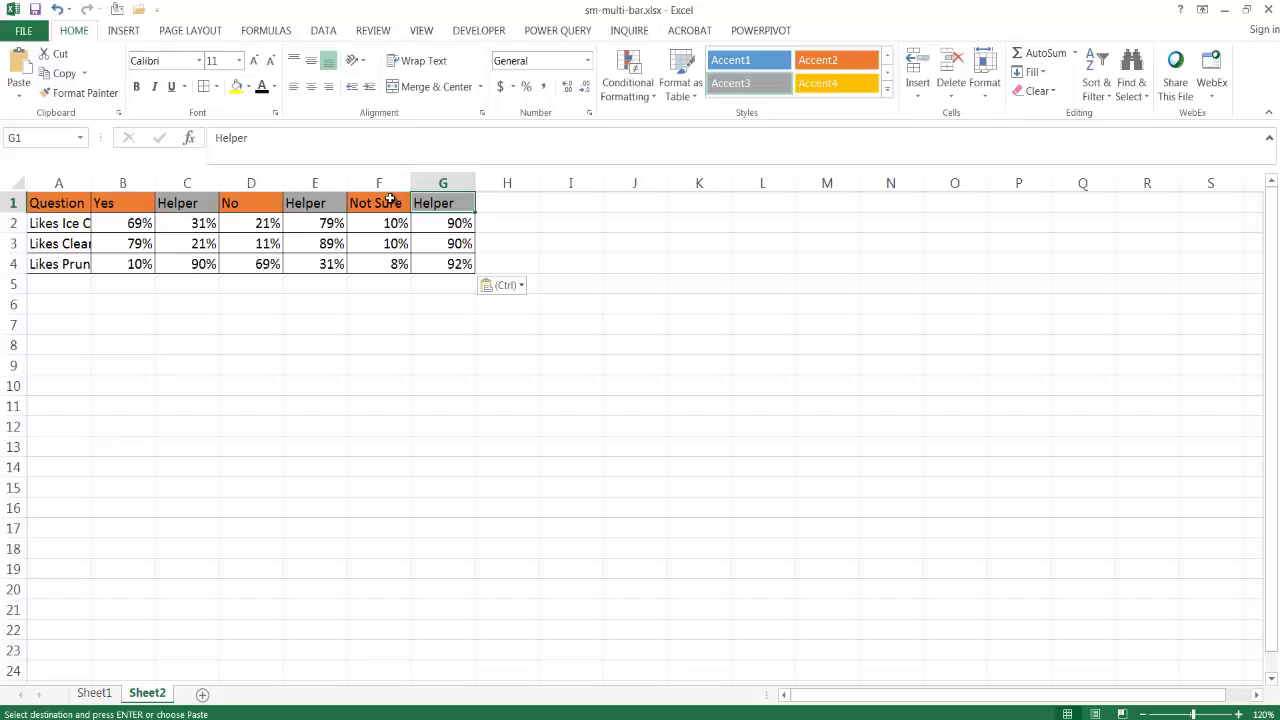
left_click(390, 200)
Check the row 2 sum of each answer and its helper for Yes, No and Not Sure
left_click_drag(137, 223, 174, 223)
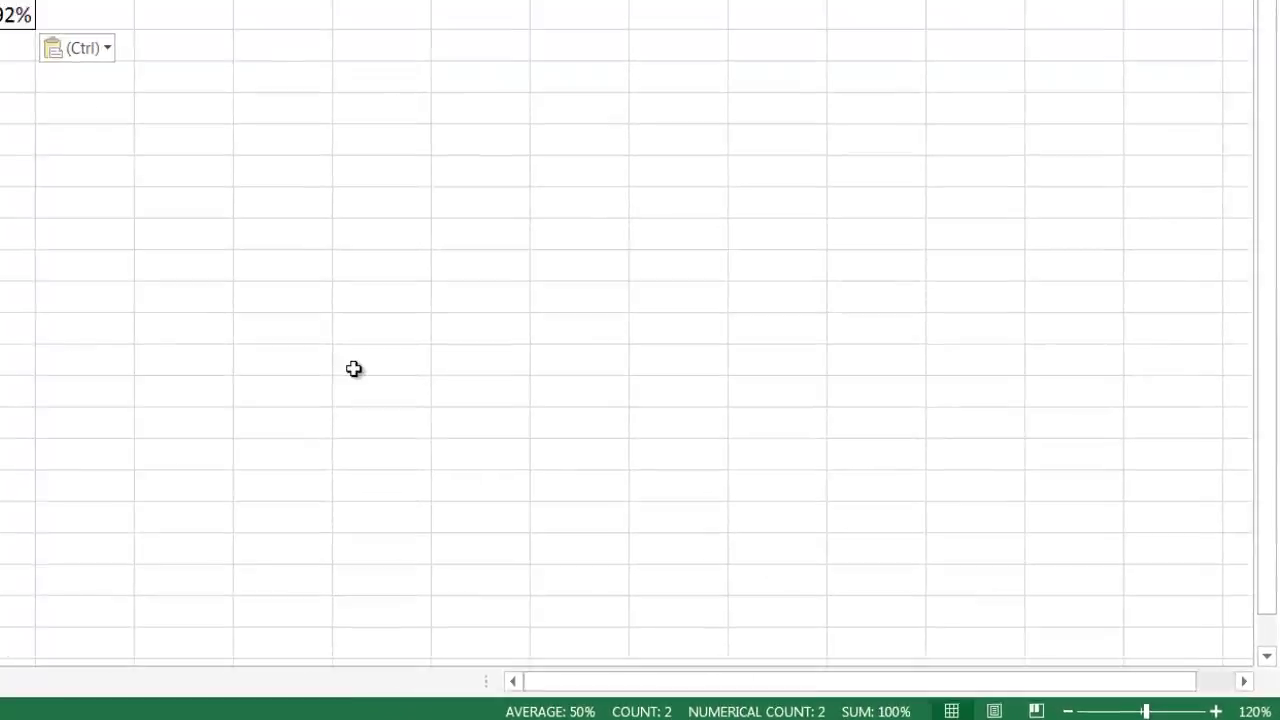
left_click_drag(262, 223, 318, 224)
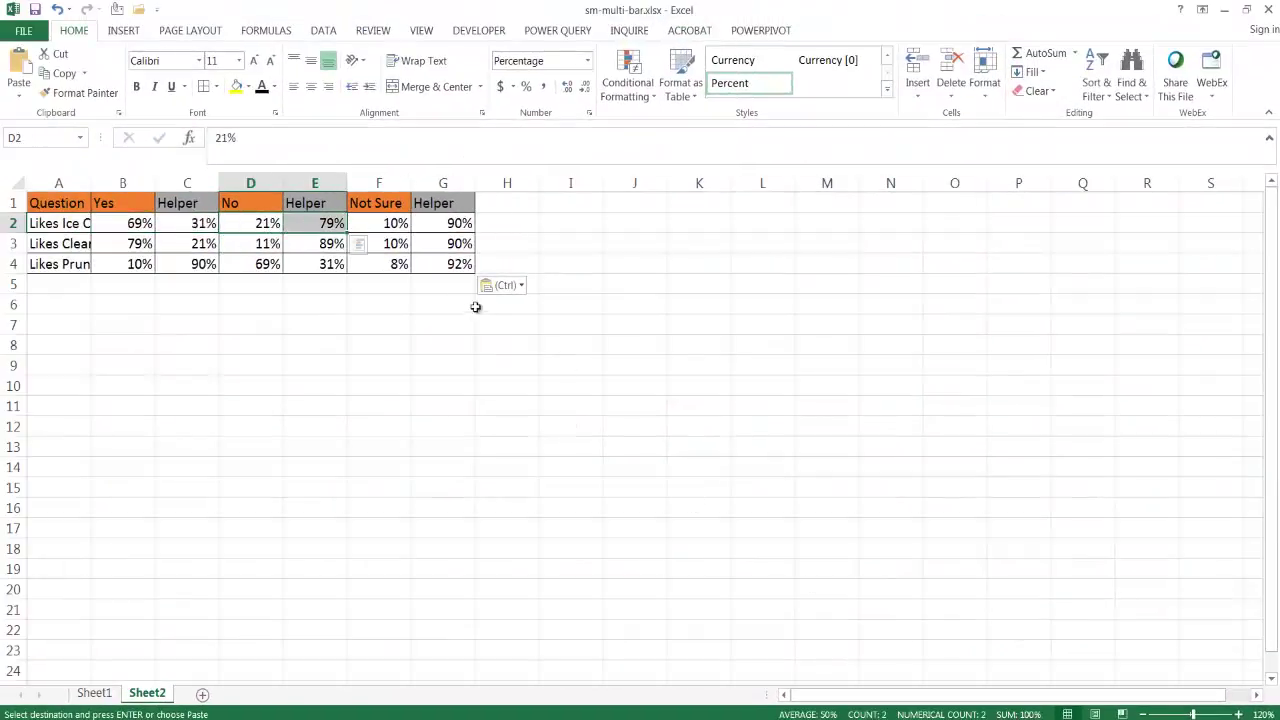
left_click_drag(391, 223, 437, 223)
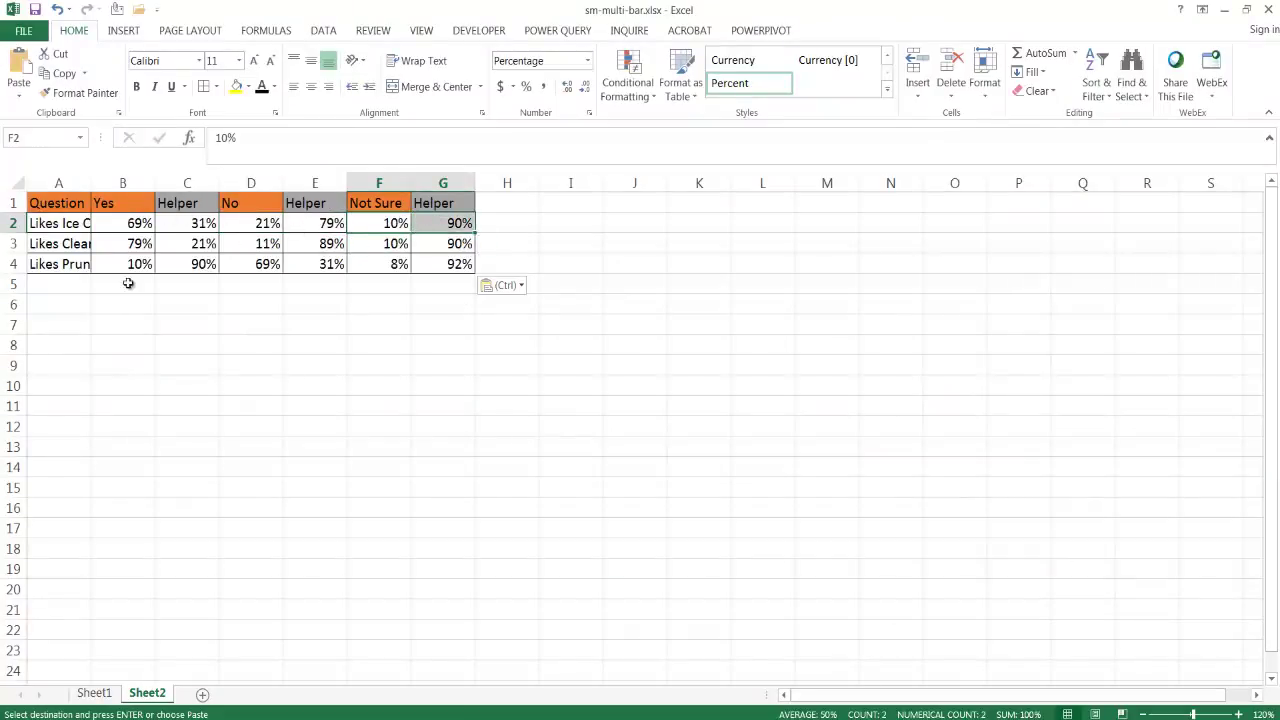
Insert a 2-D 100% Stacked Bar chart from the Sheet2 table and widen it on both sides to about 8.8 inches
left_click(281, 241)
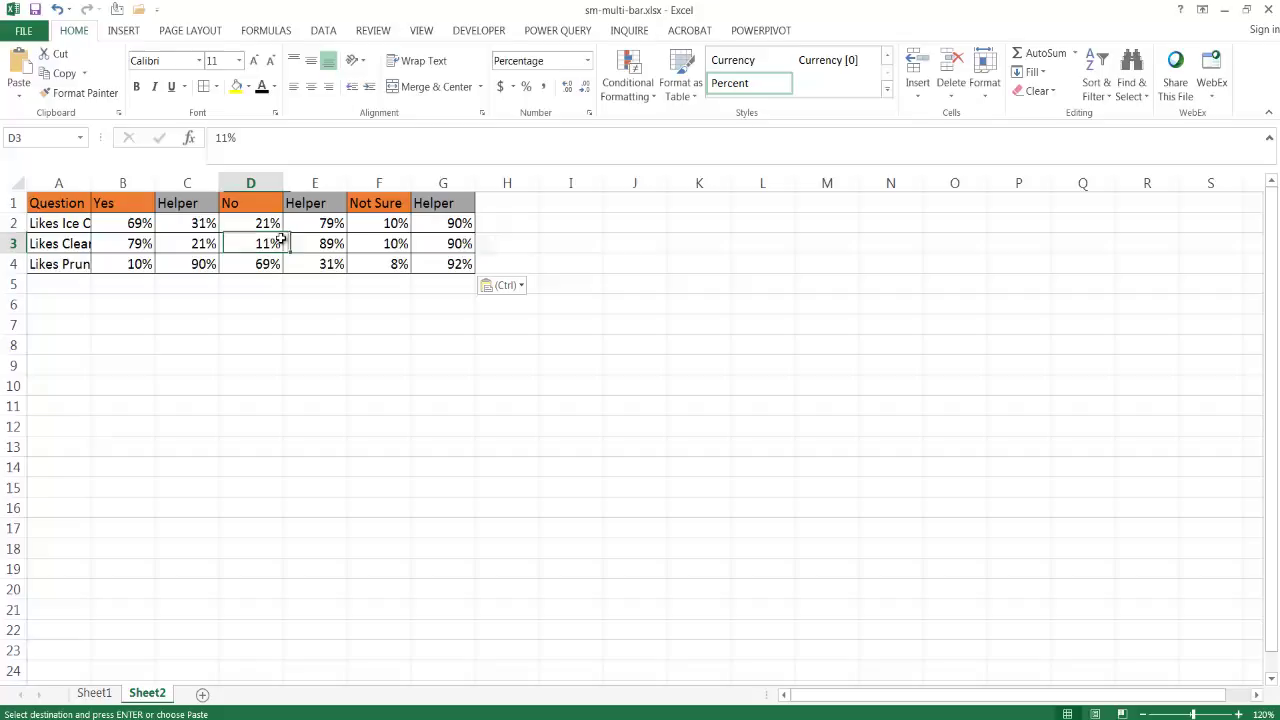
left_click(124, 32)
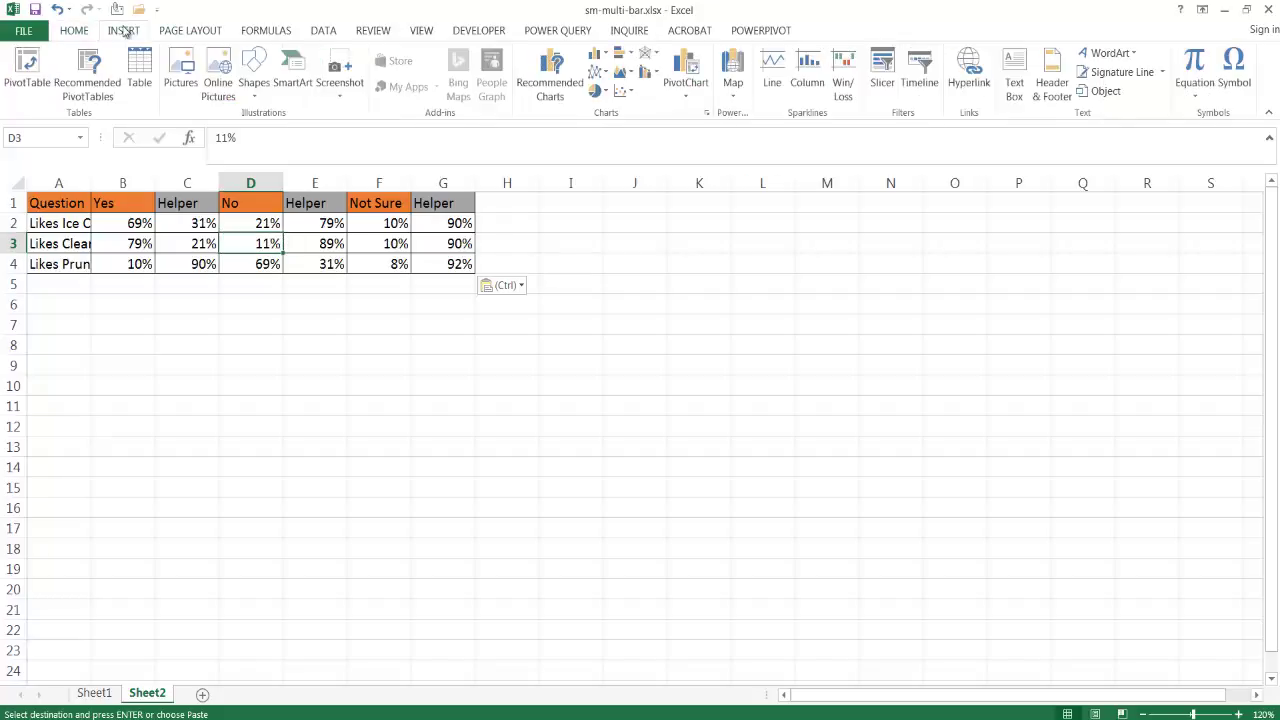
left_click(626, 57)
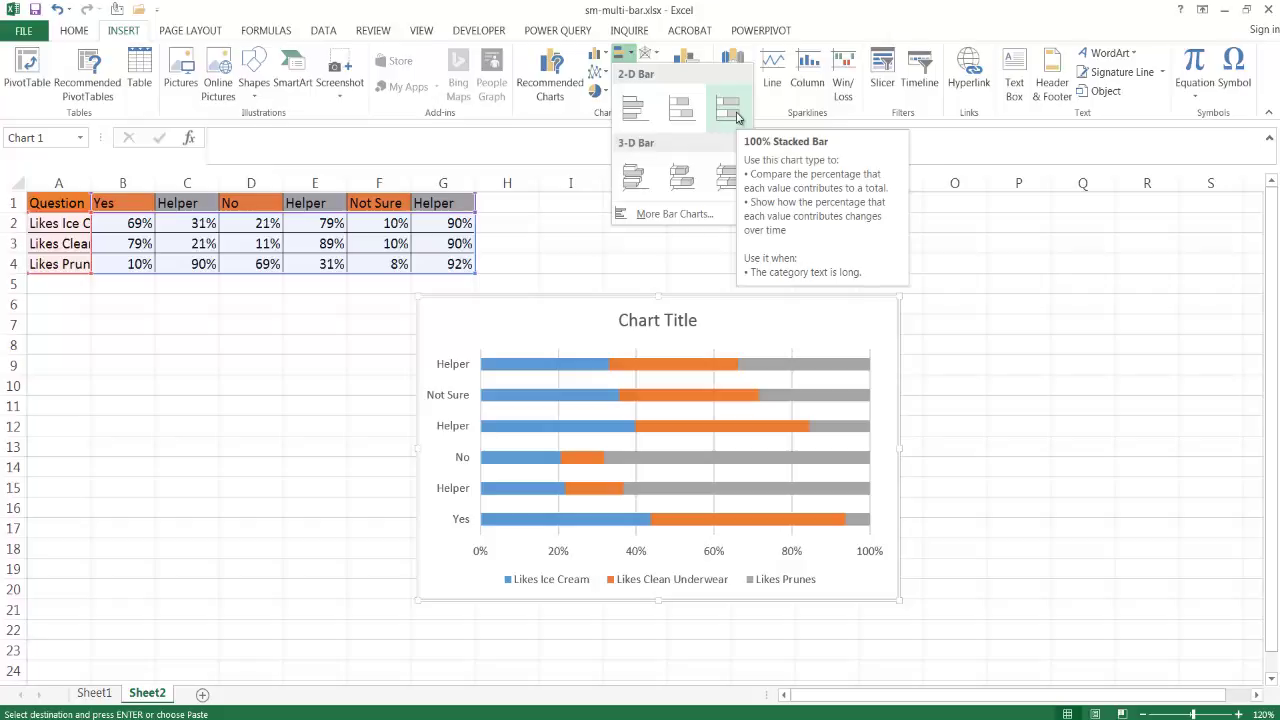
left_click(737, 117)
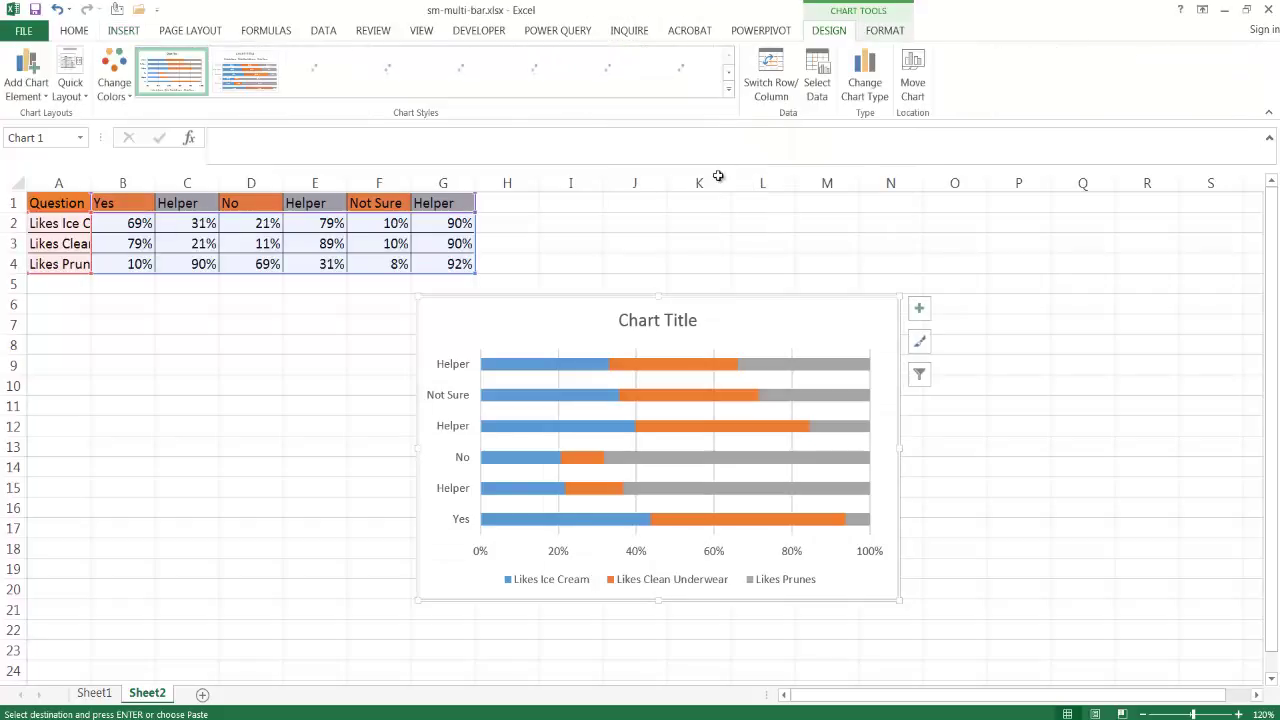
left_click_drag(415, 447, 157, 446)
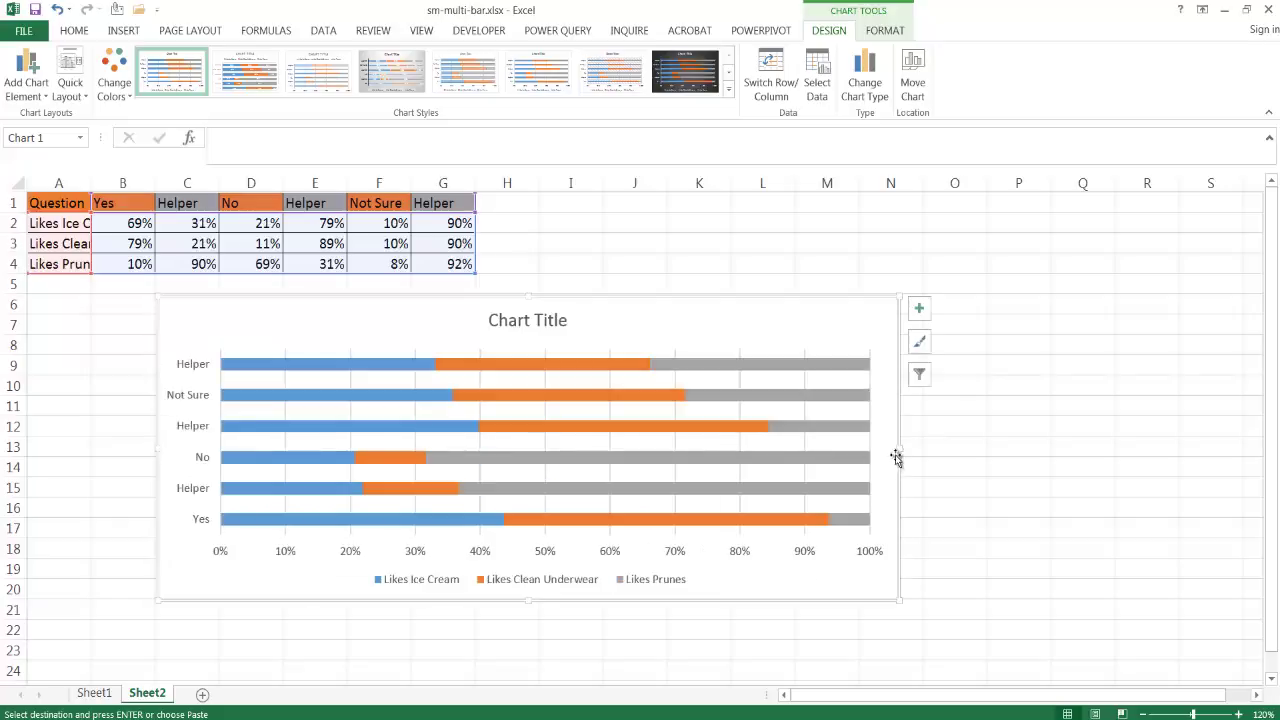
left_click_drag(898, 449, 972, 451)
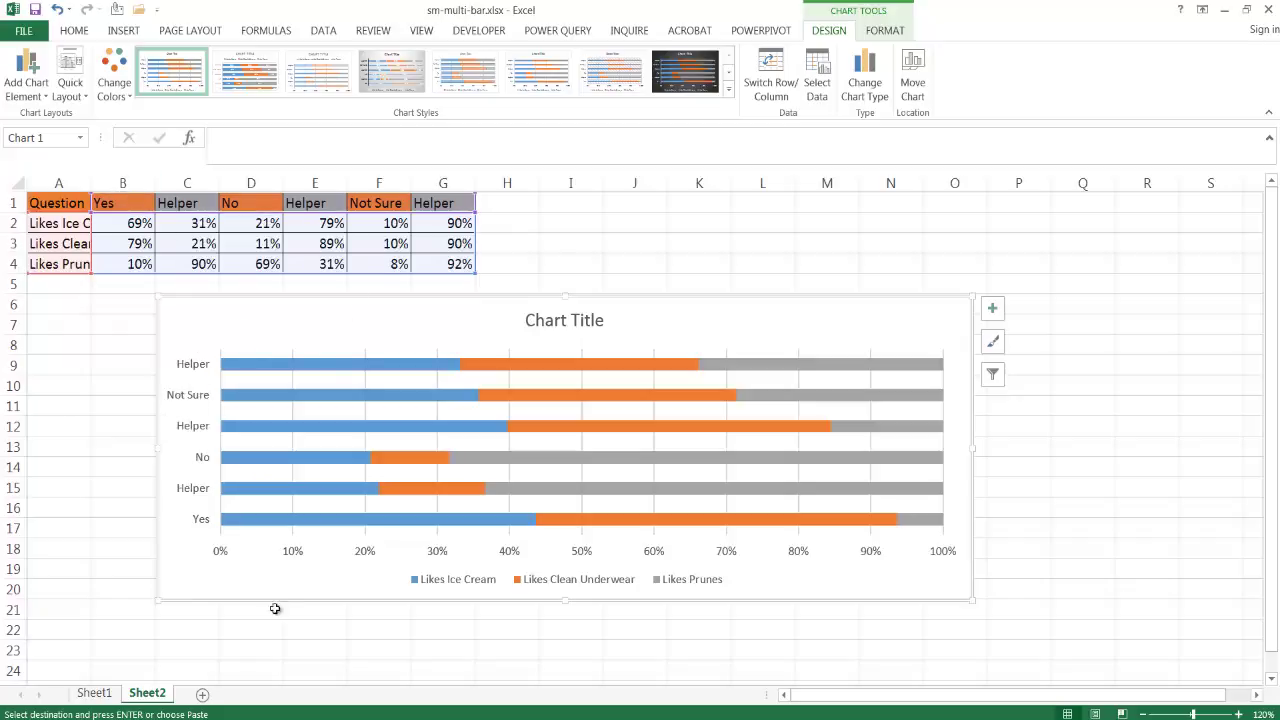
Switch the chart's rows and columns in its data source so the questions become the category axis labels
left_click(820, 68)
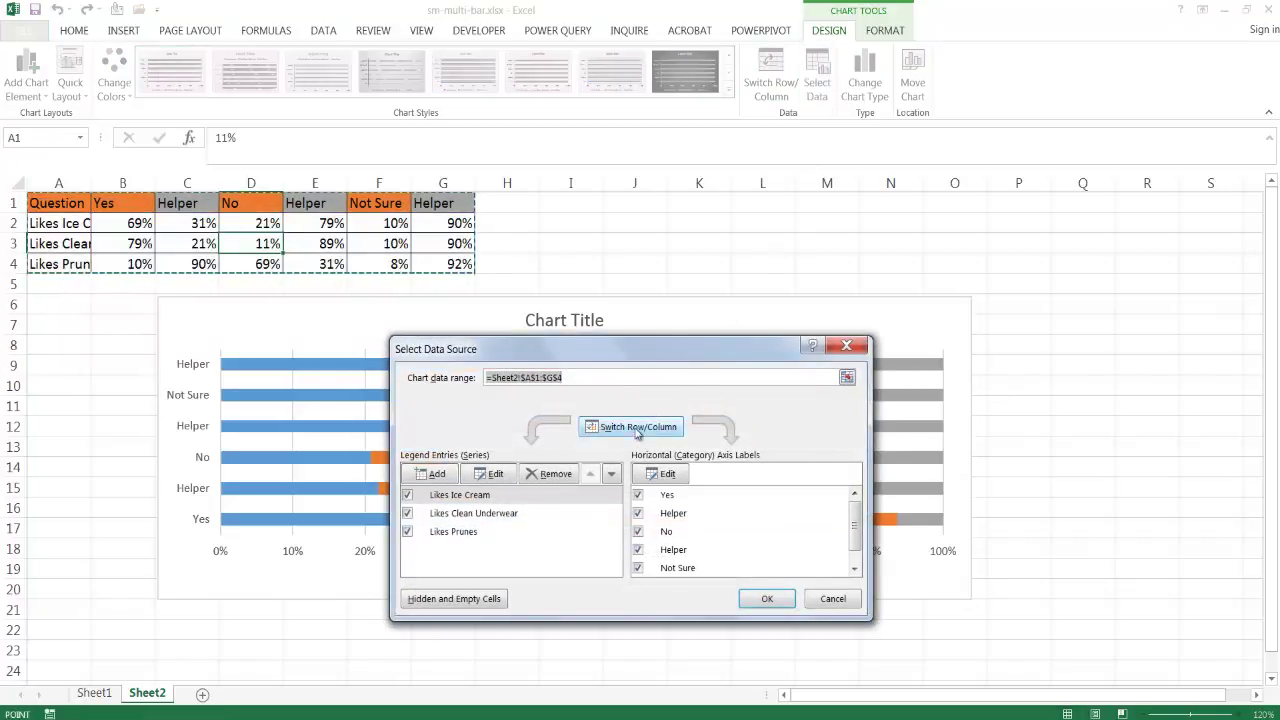
left_click(634, 430)
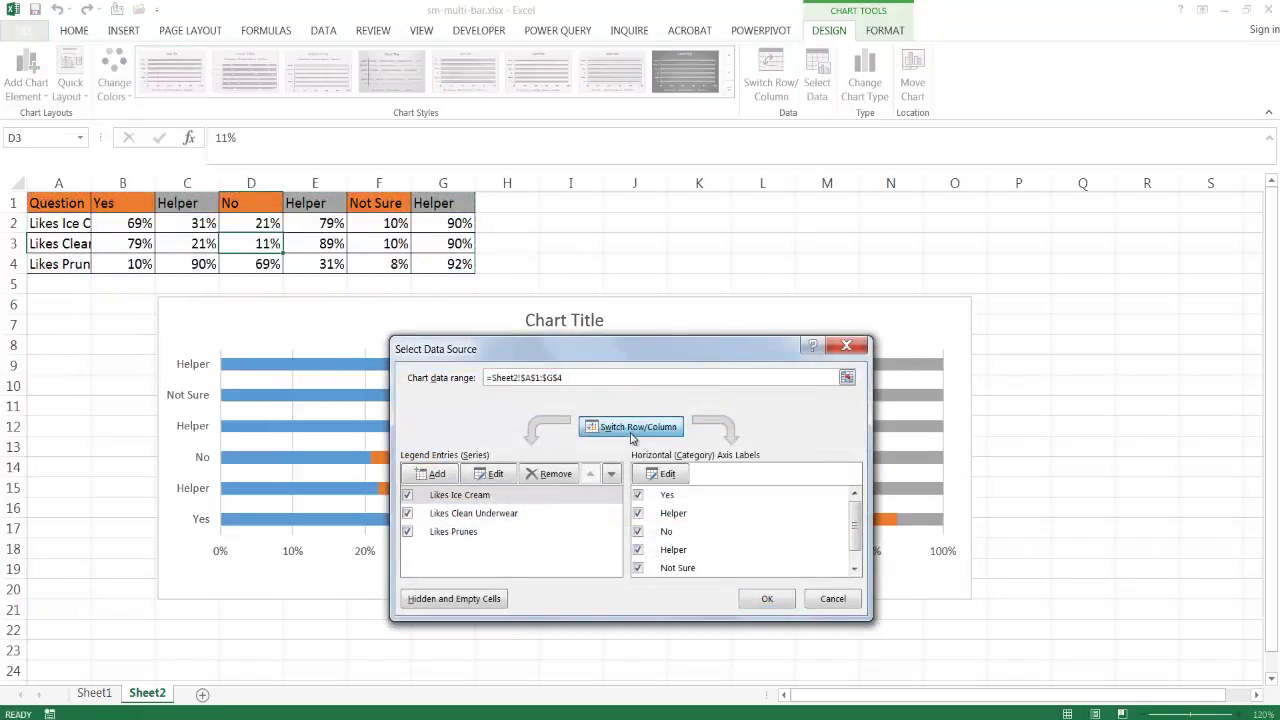
left_click(767, 598)
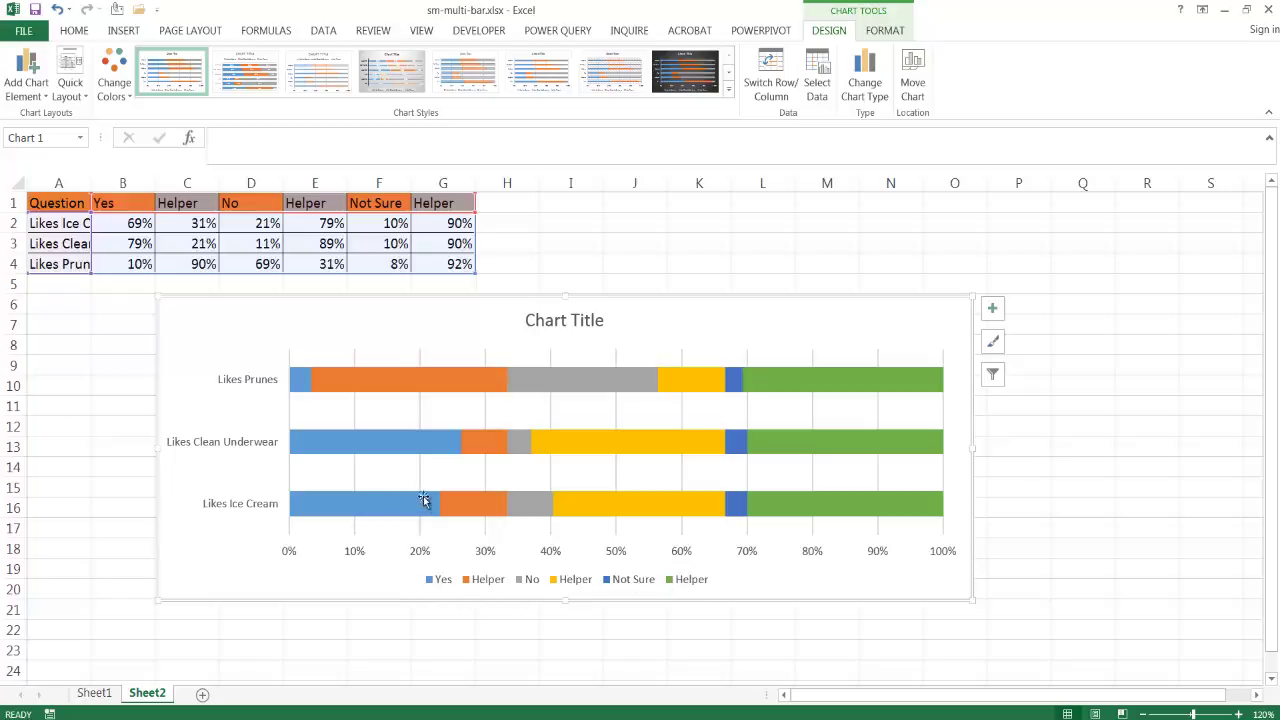
Set the first Helper series, between the Yes and No bars, to No Fill
mouse_move(900, 520)
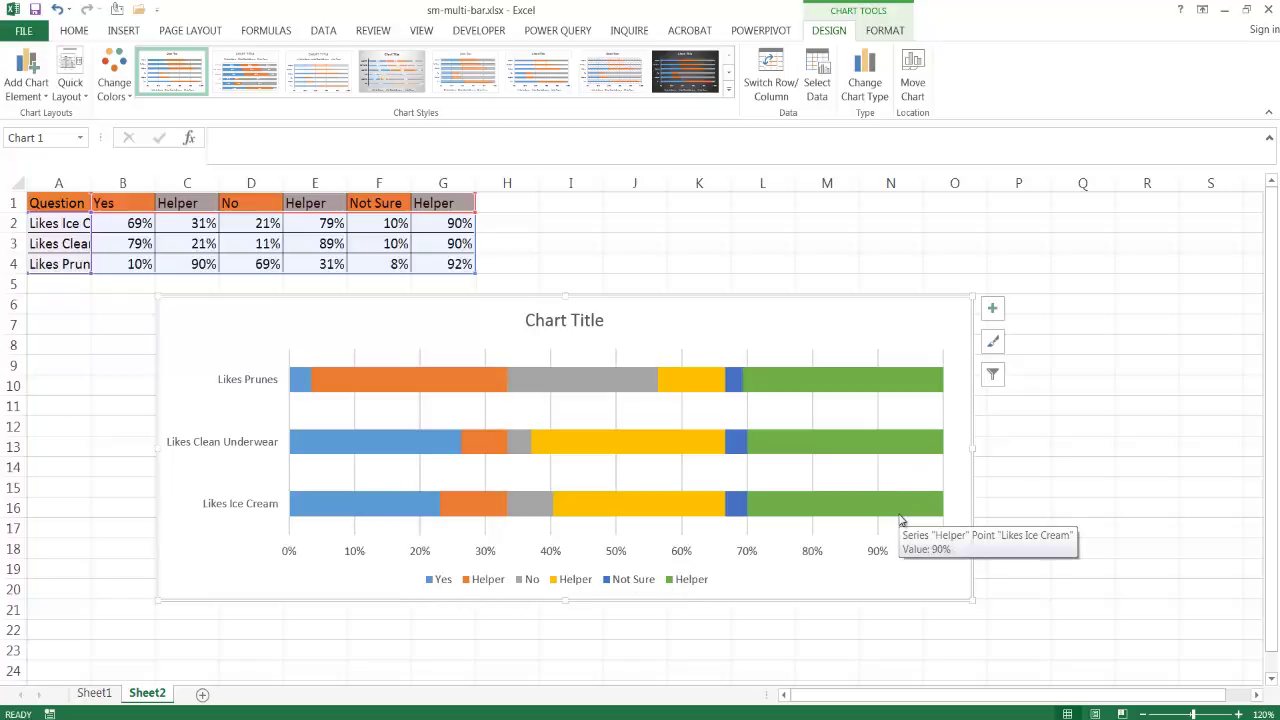
mouse_move(428, 391)
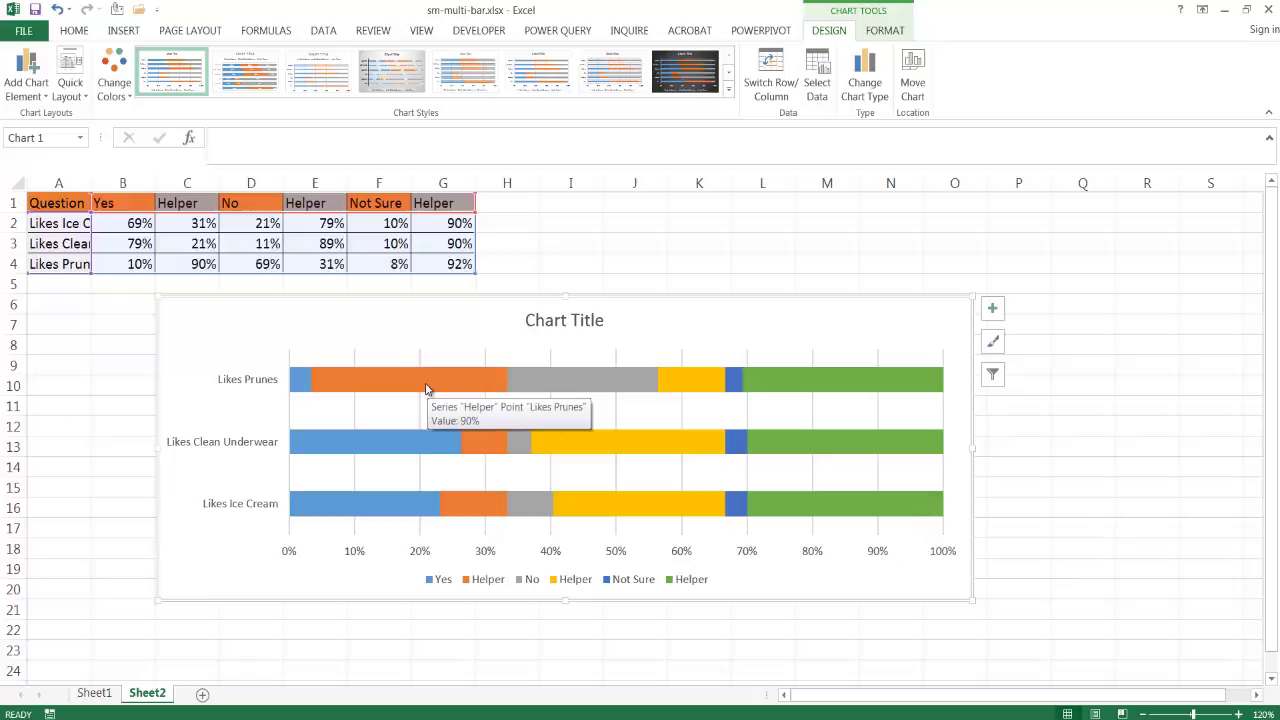
left_click(426, 389)
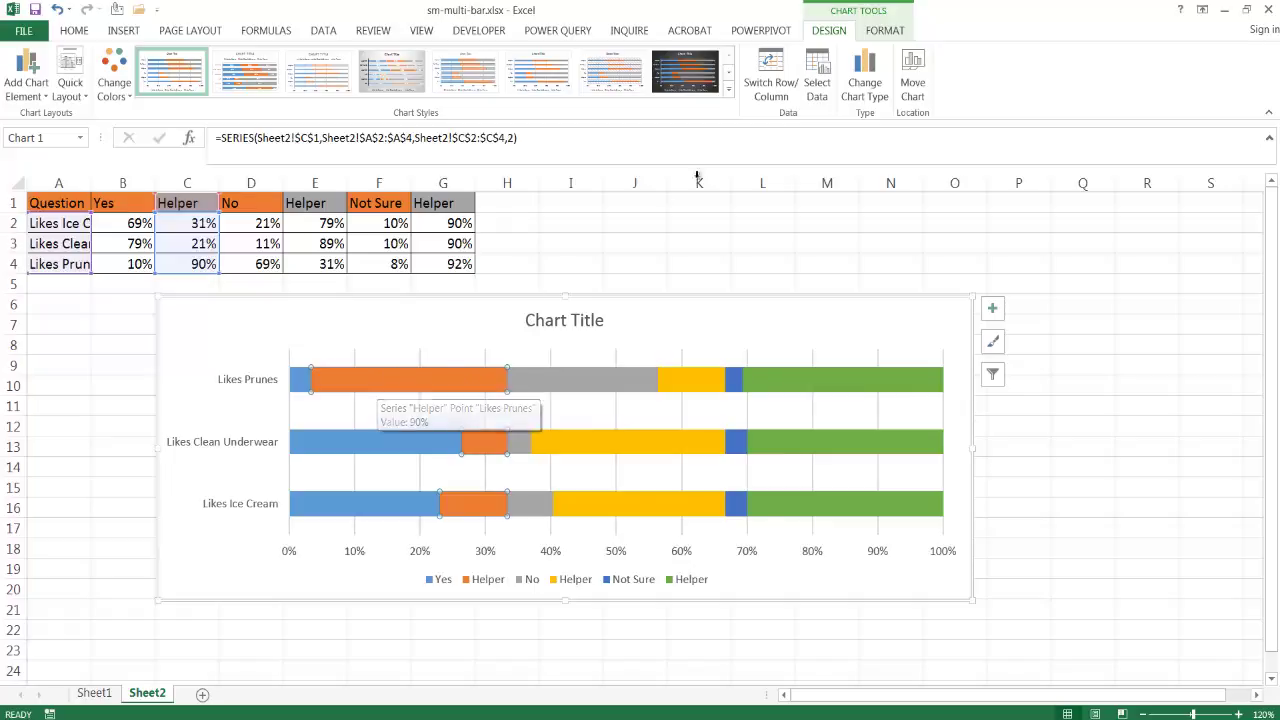
left_click(885, 31)
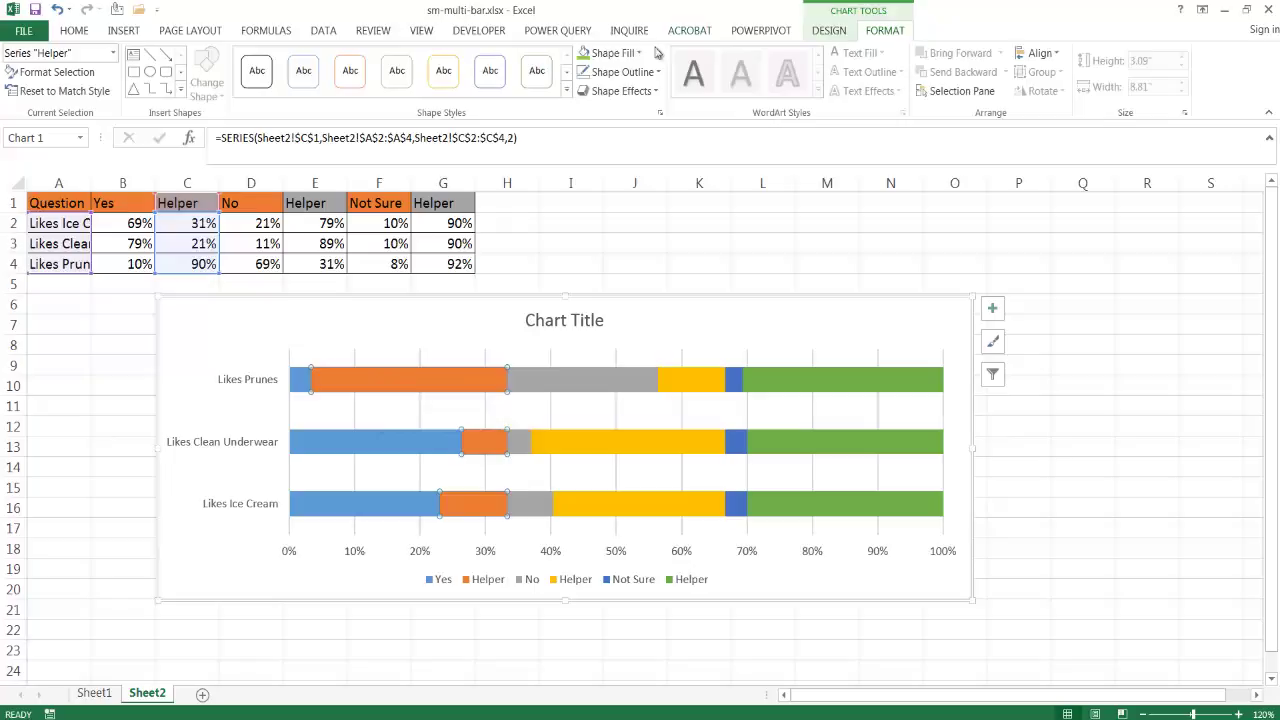
left_click(638, 52)
left_click(640, 222)
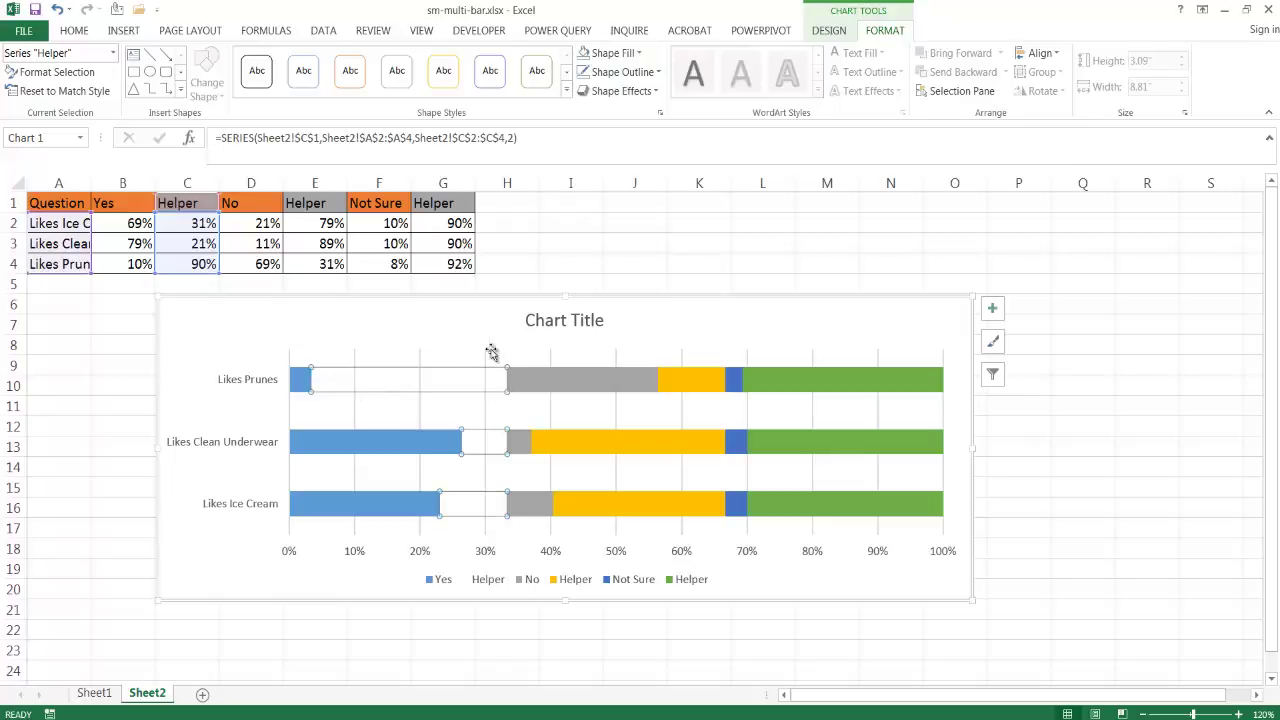
Set the first Helper series, between the Yes and No bars, to No Outline
left_click(650, 78)
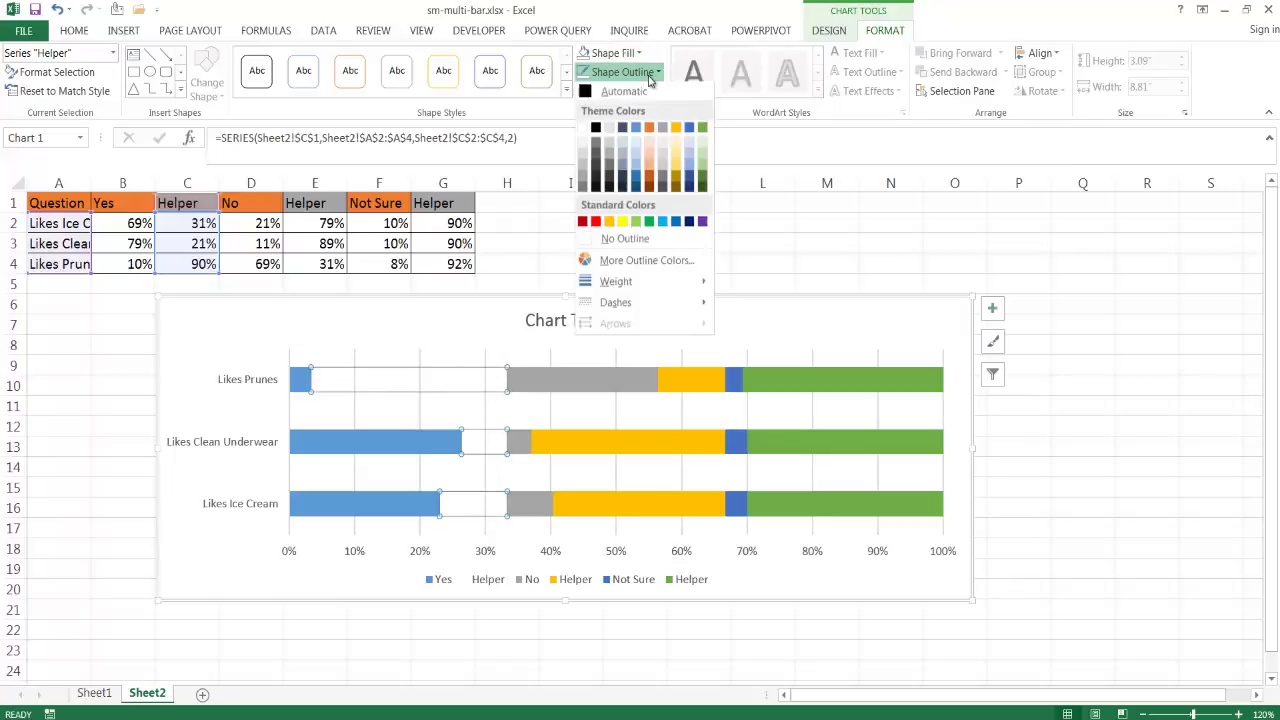
left_click(630, 244)
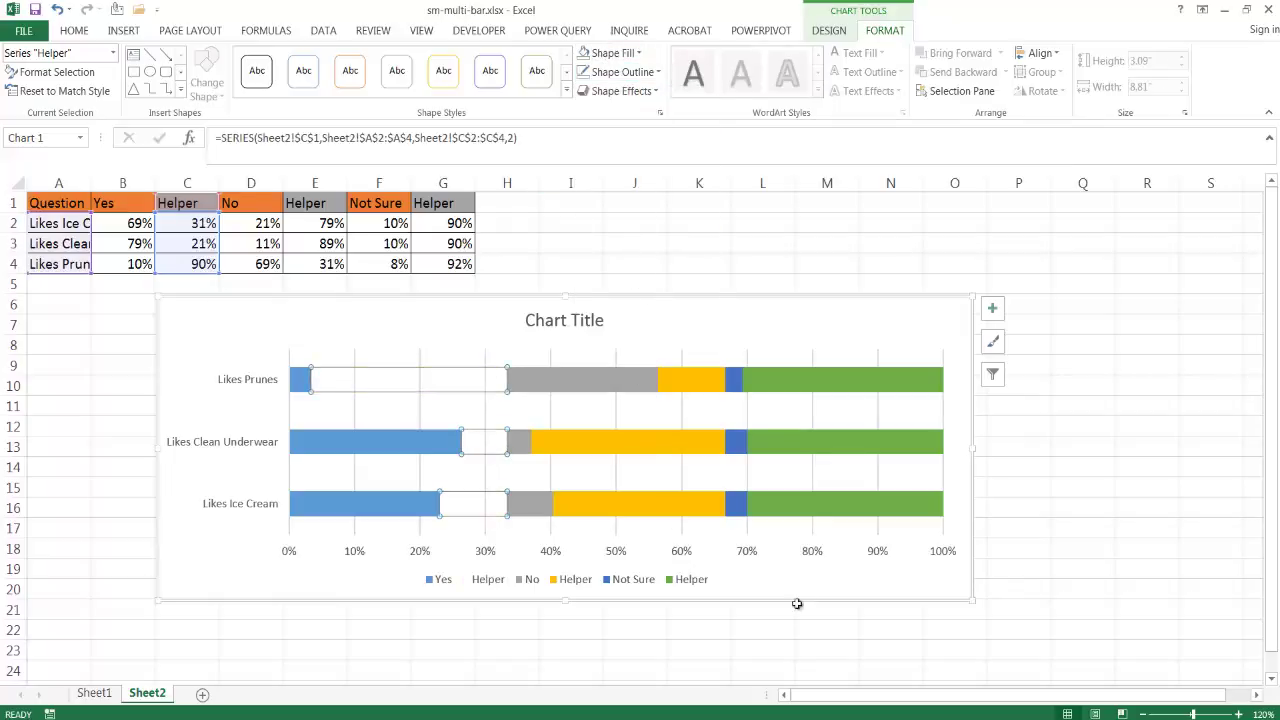
left_click(847, 646)
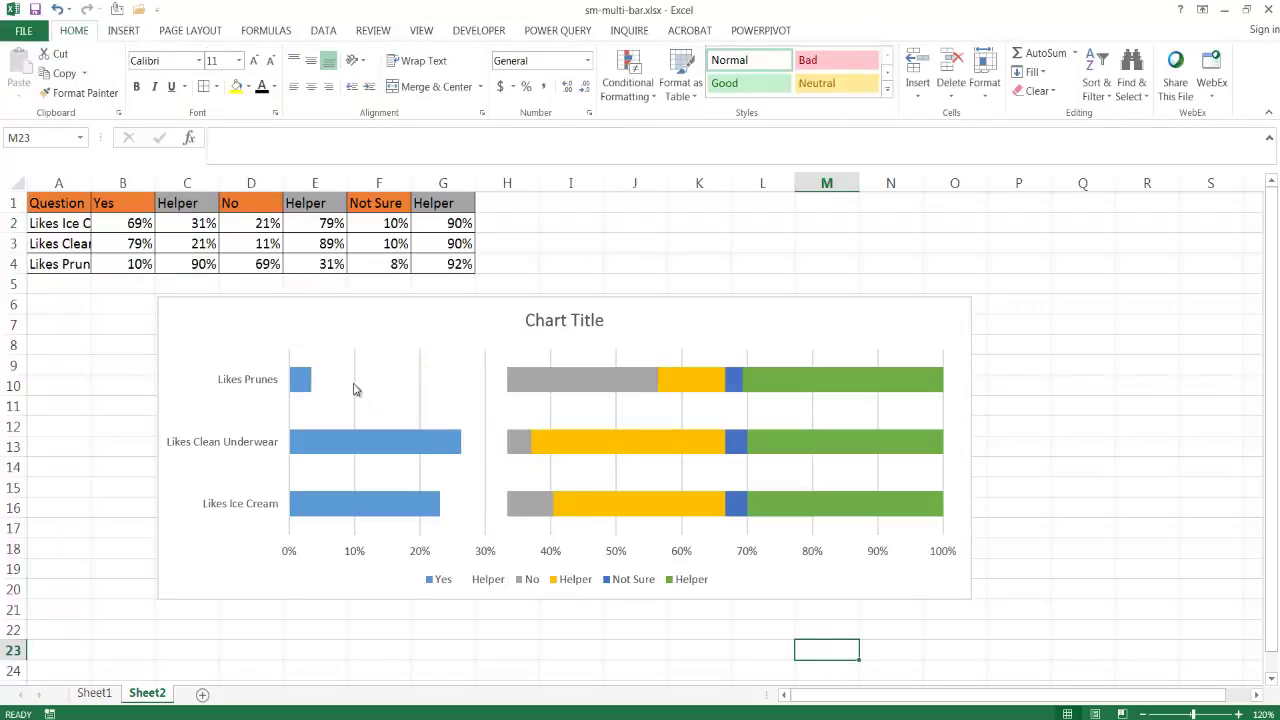
left_click(391, 385)
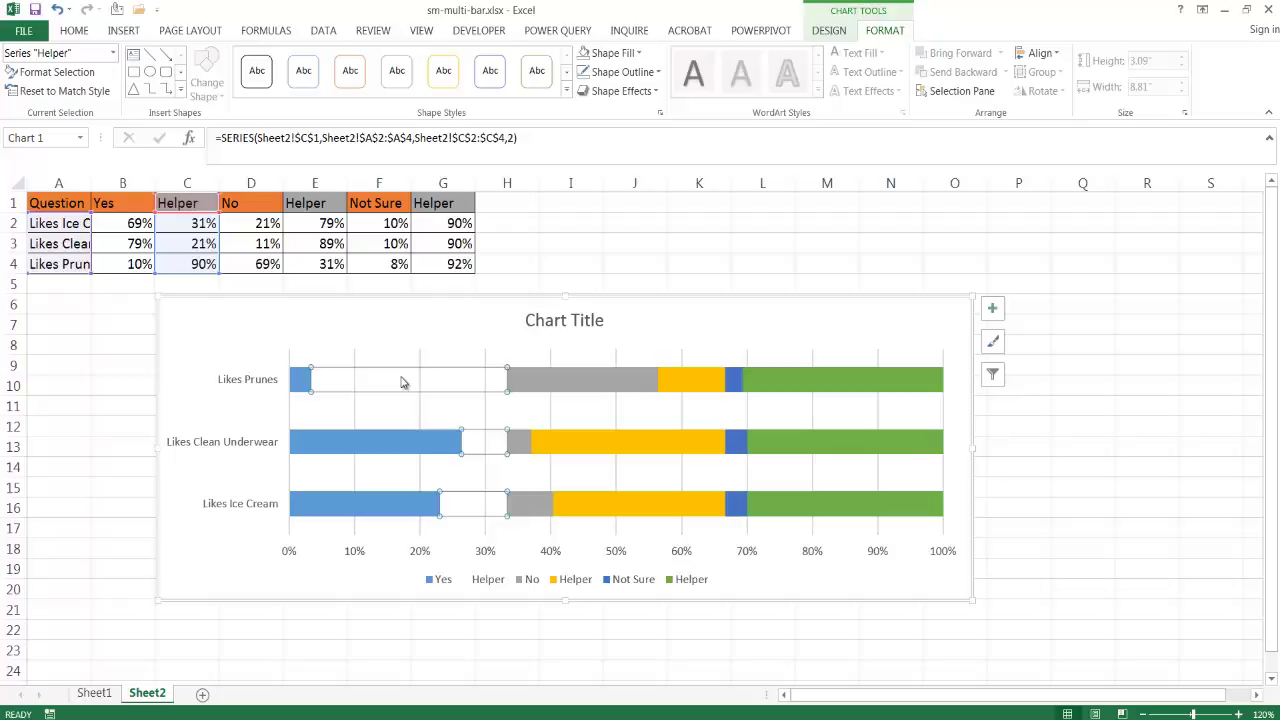
mouse_move(401, 383)
Set the second Helper series, between the No and Not Sure bars, to No Fill and No Outline
left_click(695, 383)
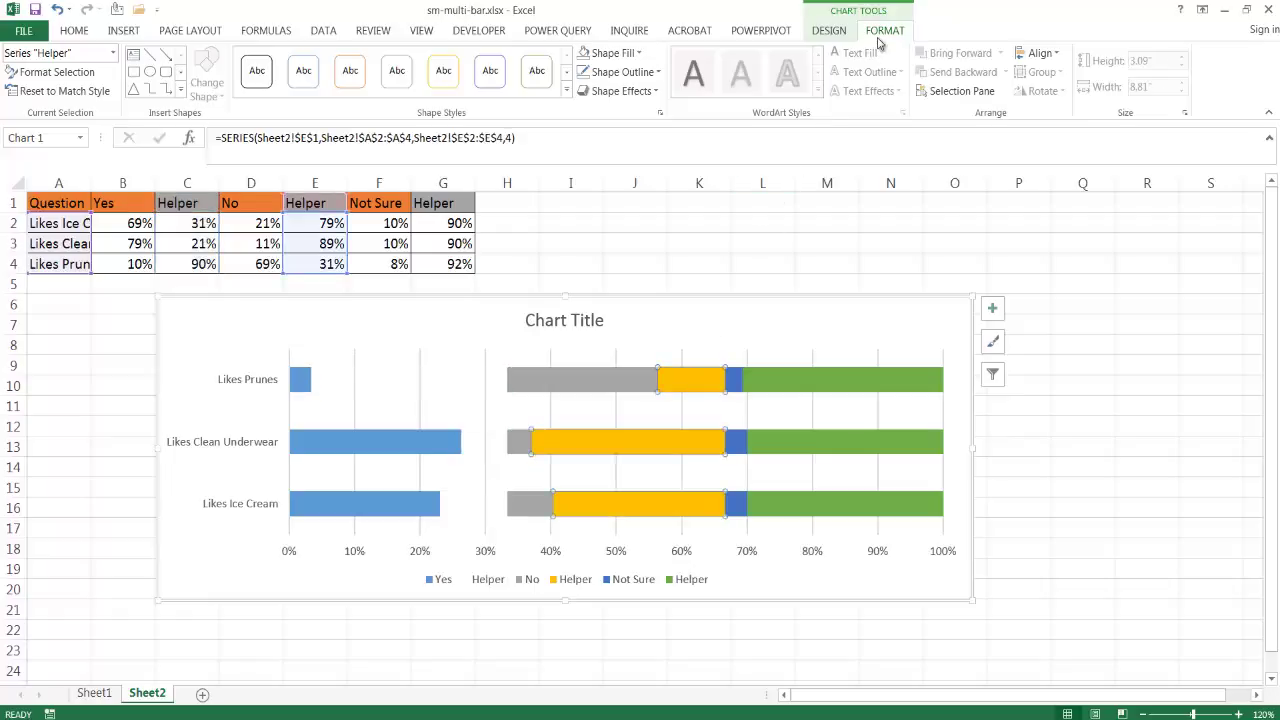
right_click(686, 388)
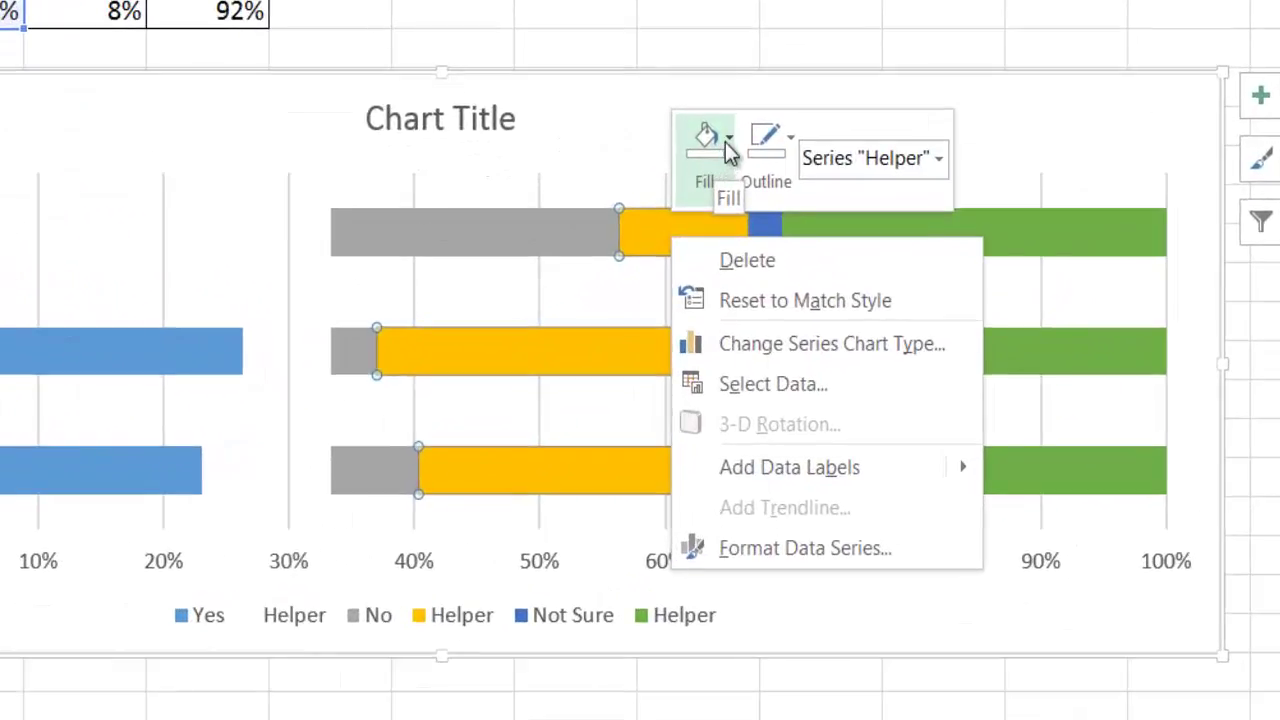
left_click(727, 142)
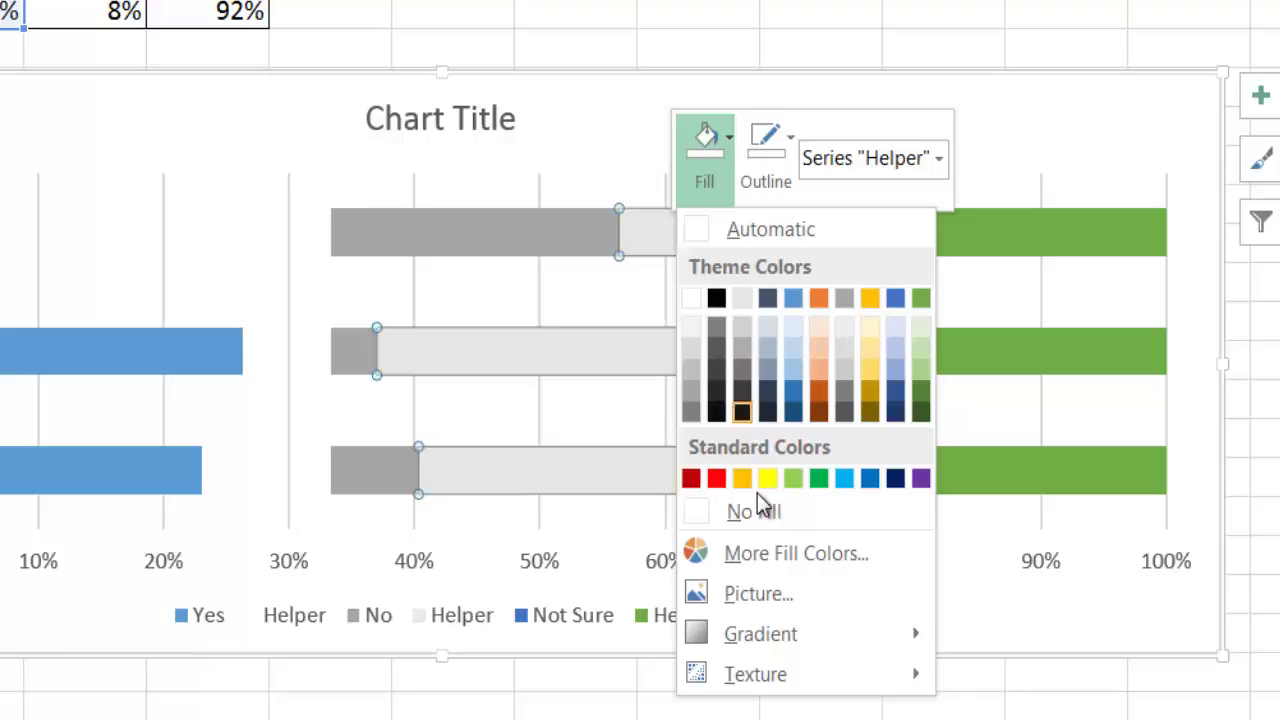
left_click(755, 512)
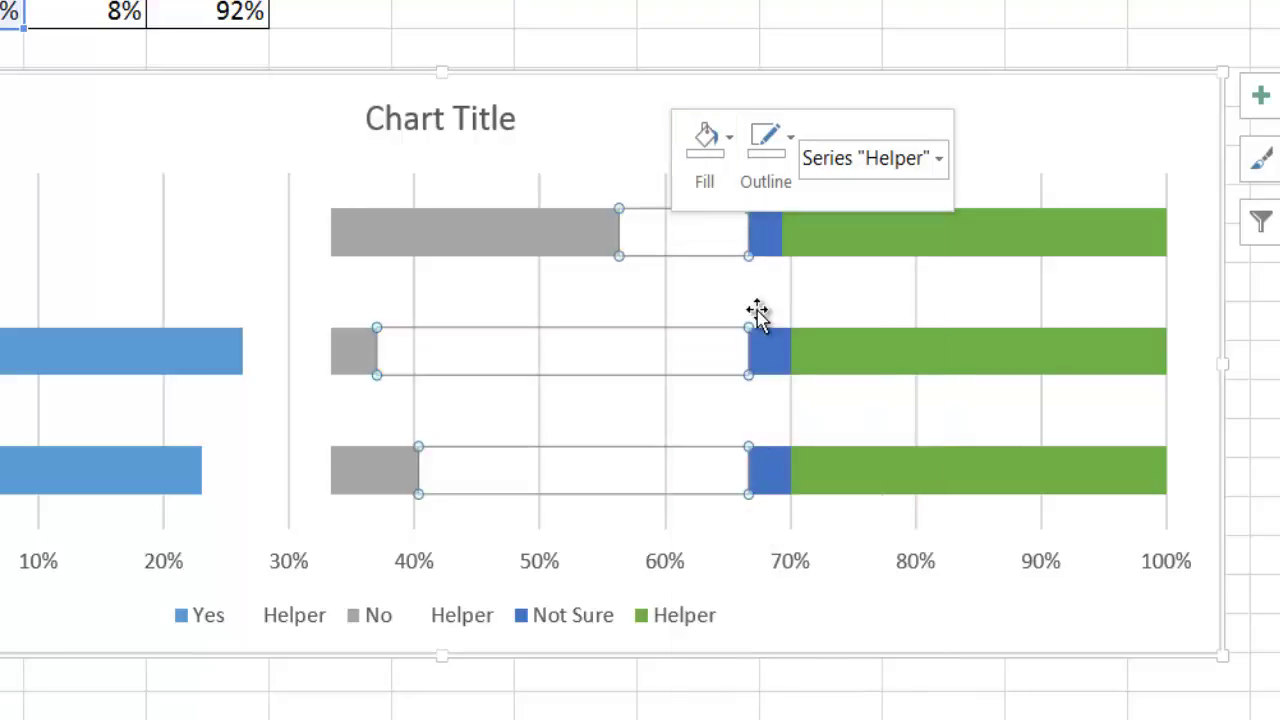
left_click(788, 165)
left_click(736, 509)
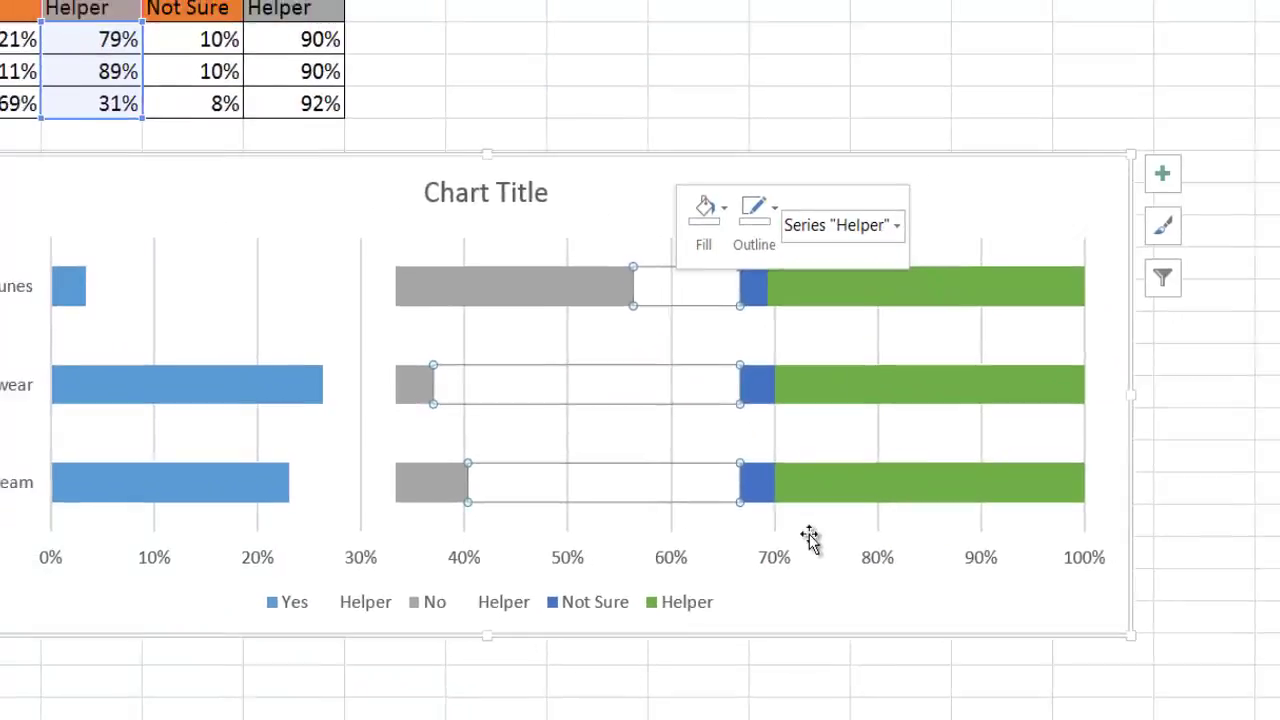
left_click(826, 629)
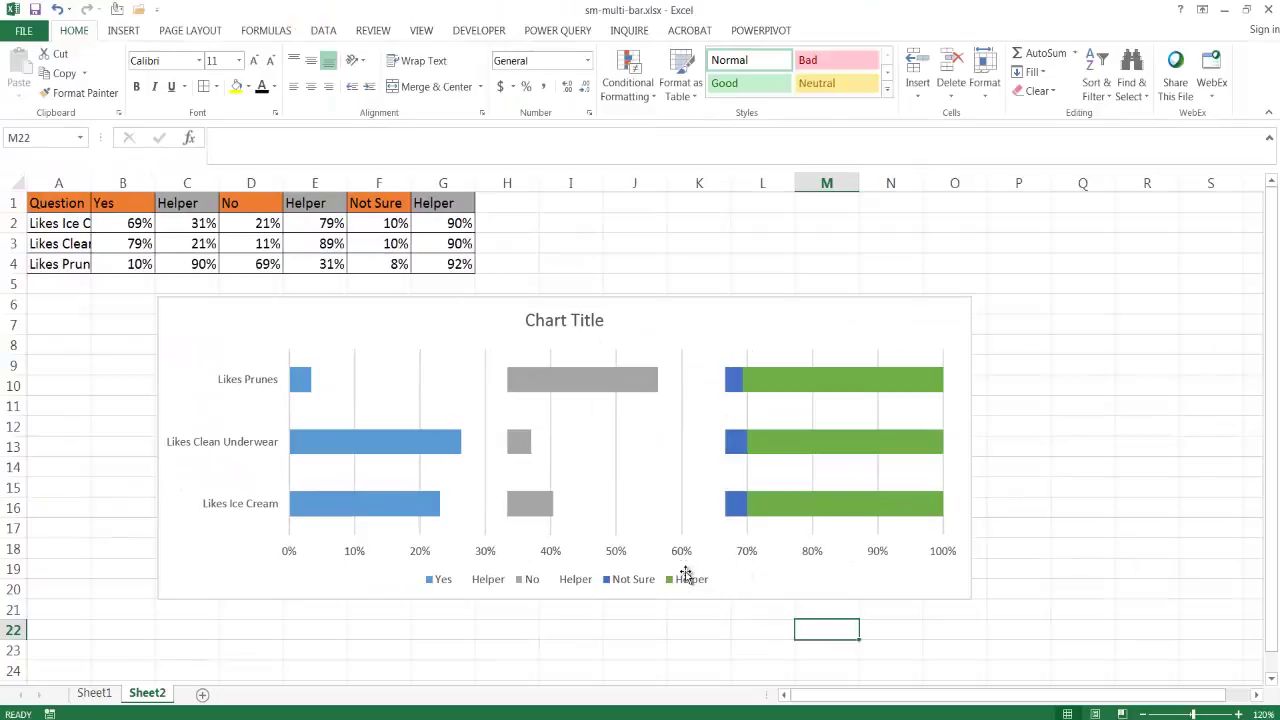
Set the last Helper series, after the Not Sure bars, to No Fill and No Outline
left_click(846, 388)
right_click(846, 388)
left_click(870, 344)
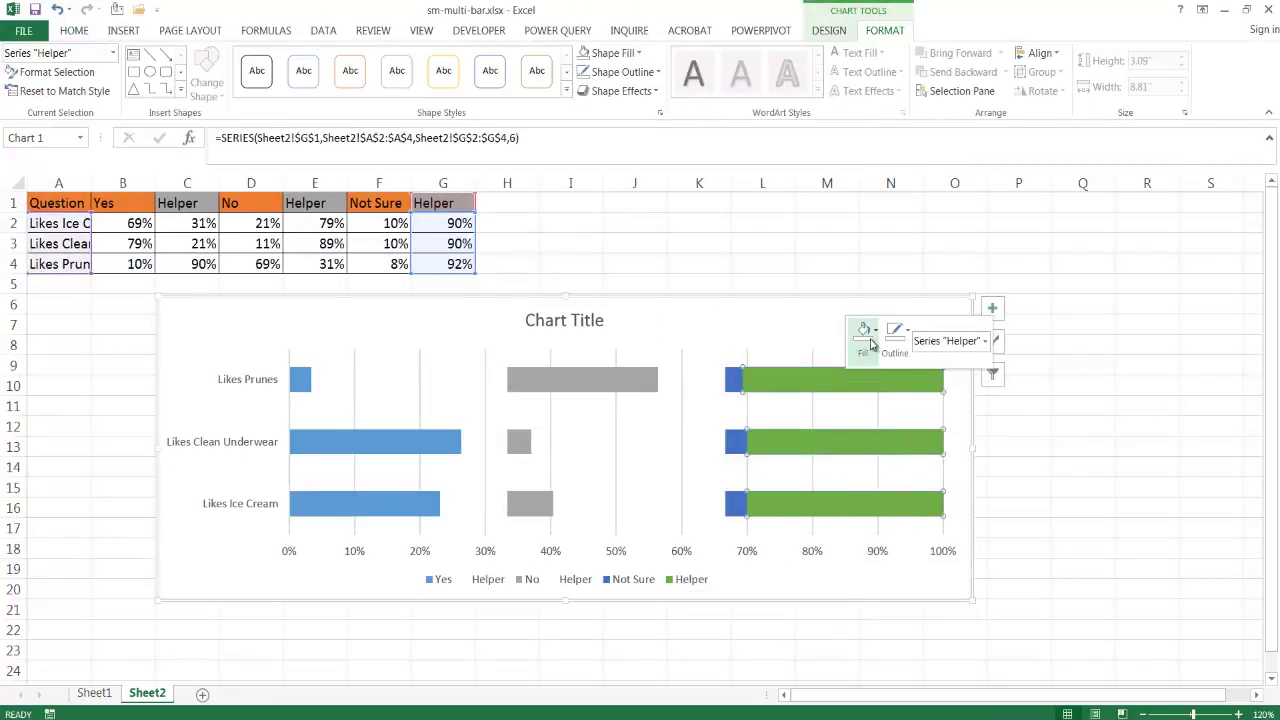
left_click(890, 523)
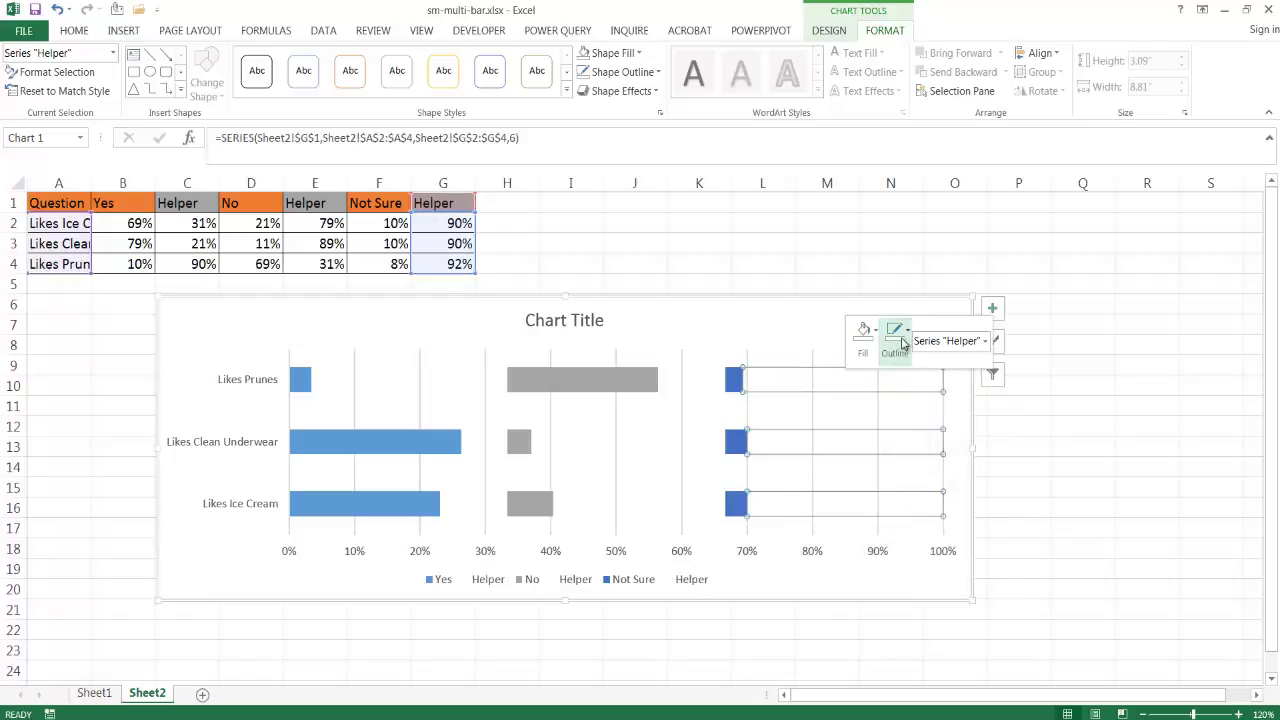
left_click(902, 340)
left_click(938, 528)
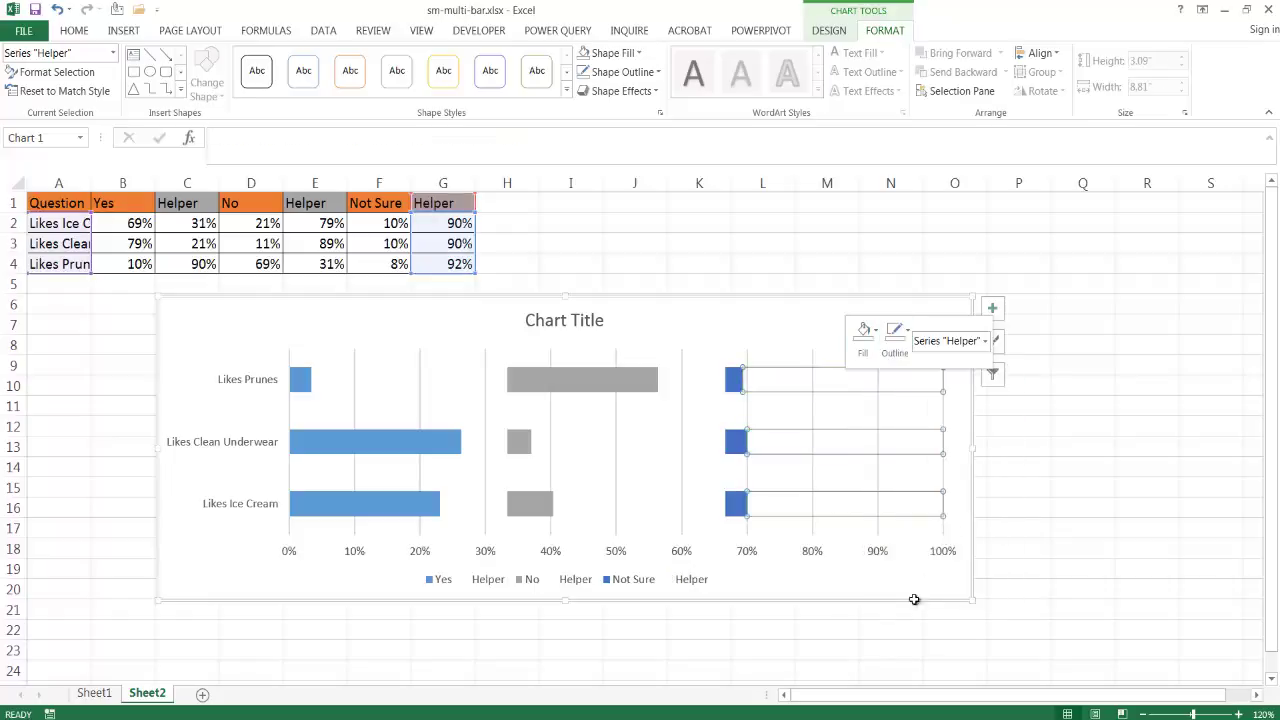
left_click(891, 651)
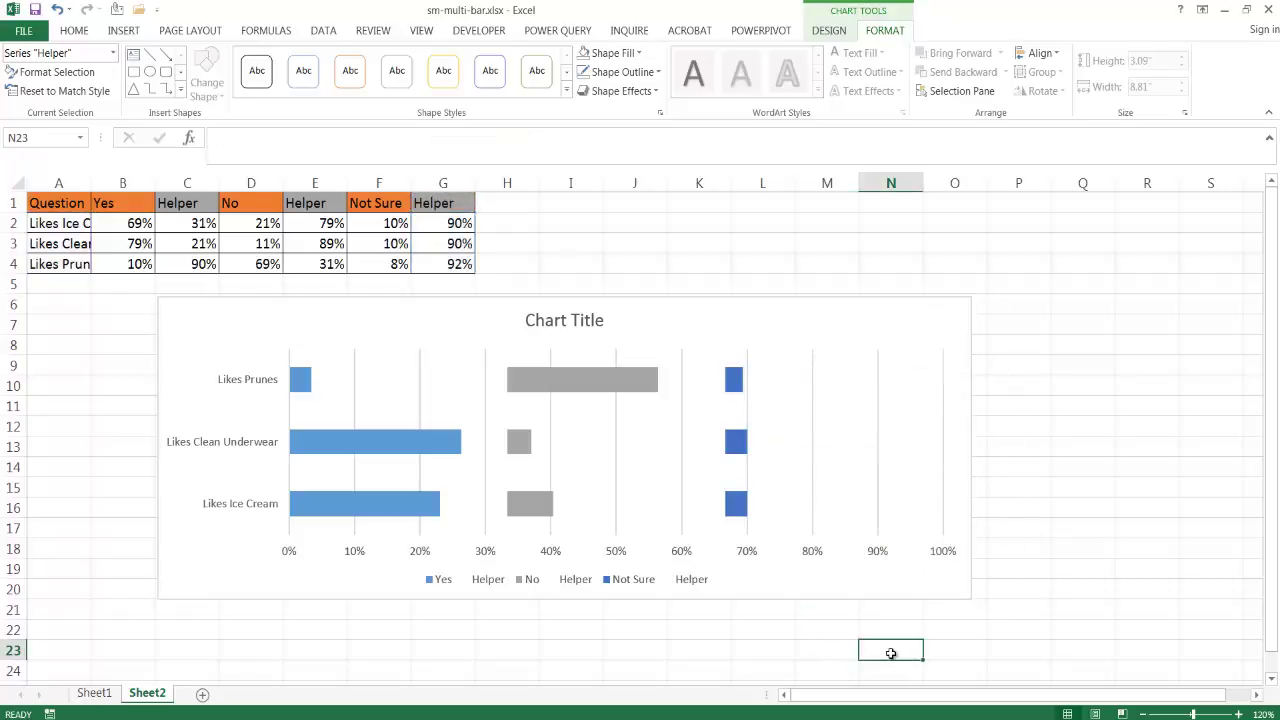
Delete the vertical gridlines from the chart
left_click(680, 391)
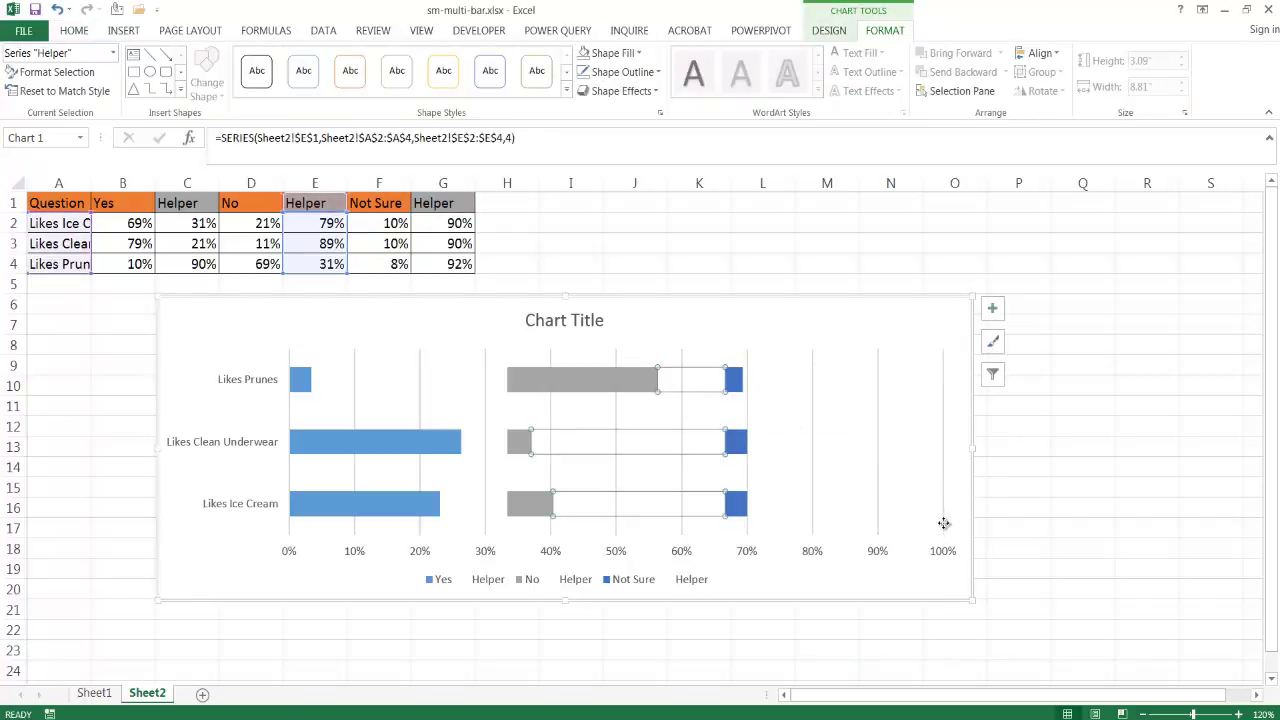
left_click(943, 523)
left_click(880, 503)
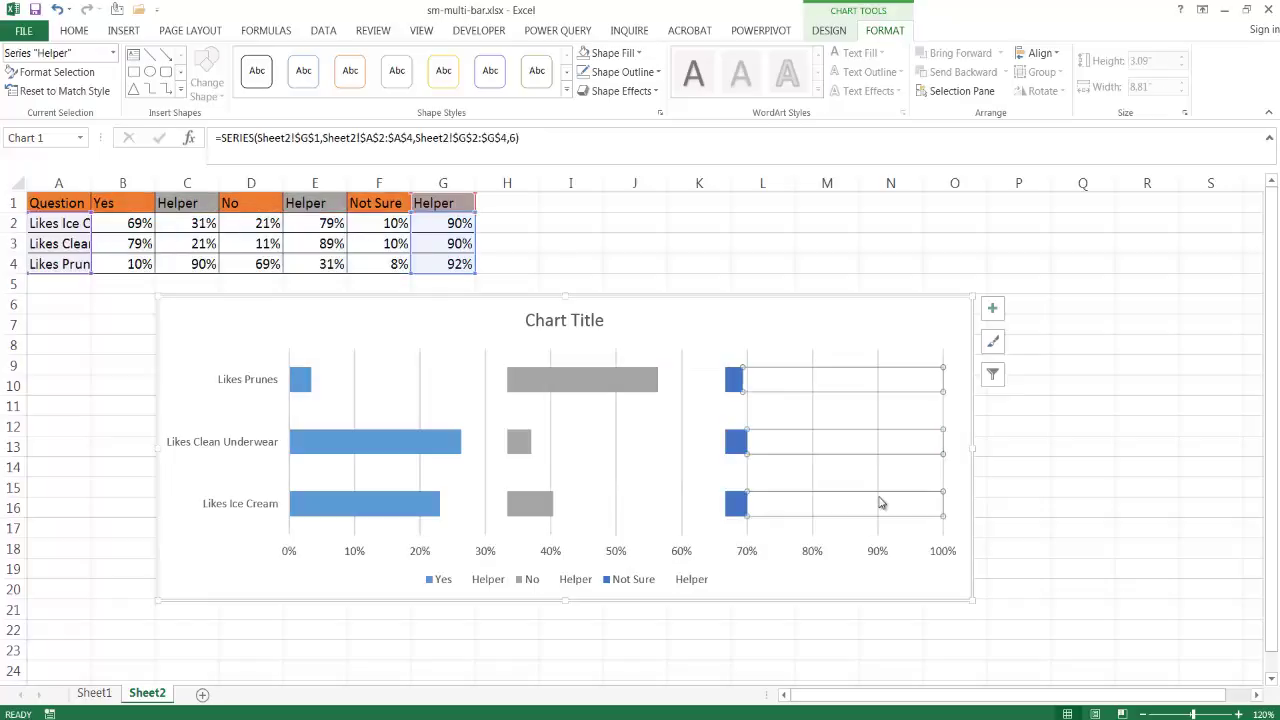
left_click(879, 363)
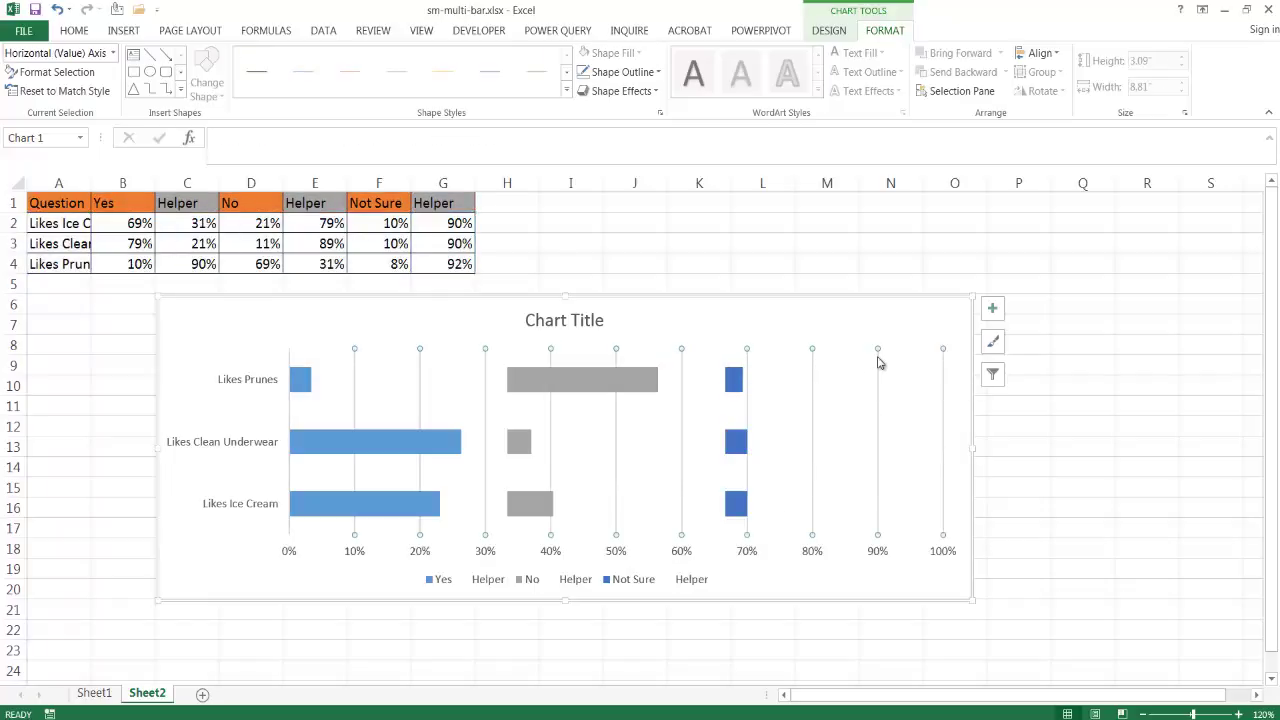
key("Delete")
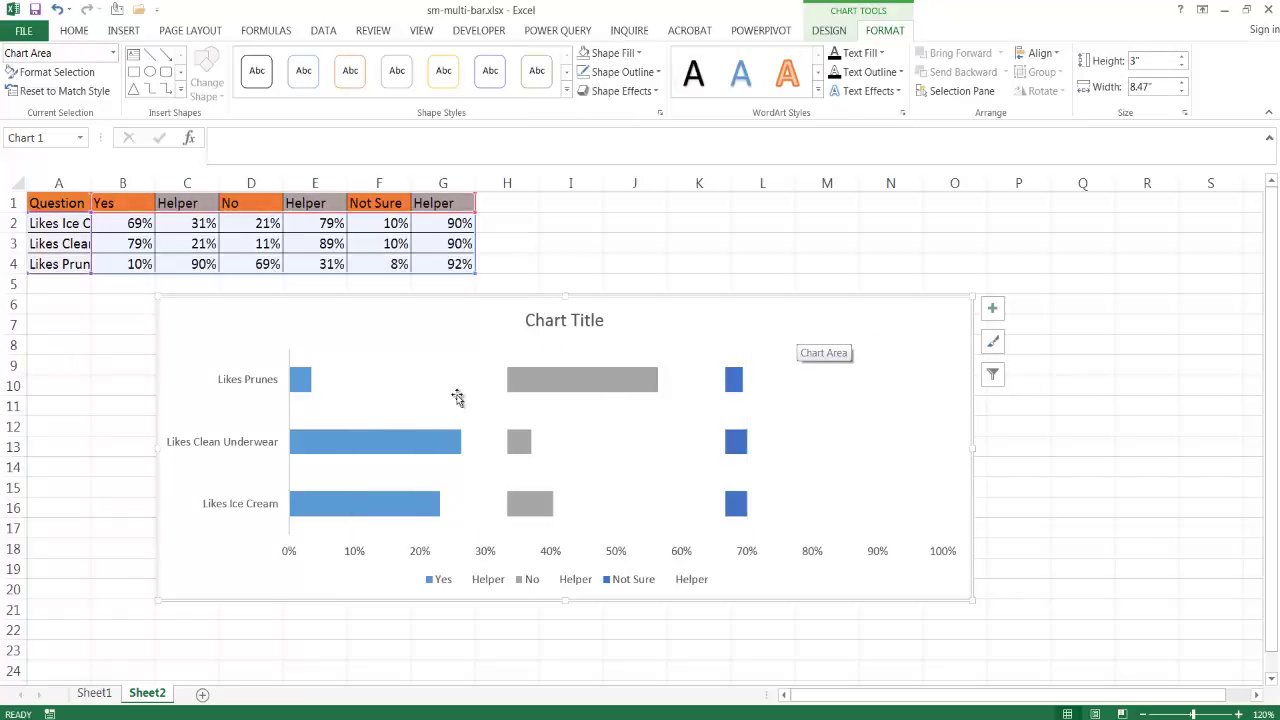
Add data labels to the Yes series
left_click(373, 450)
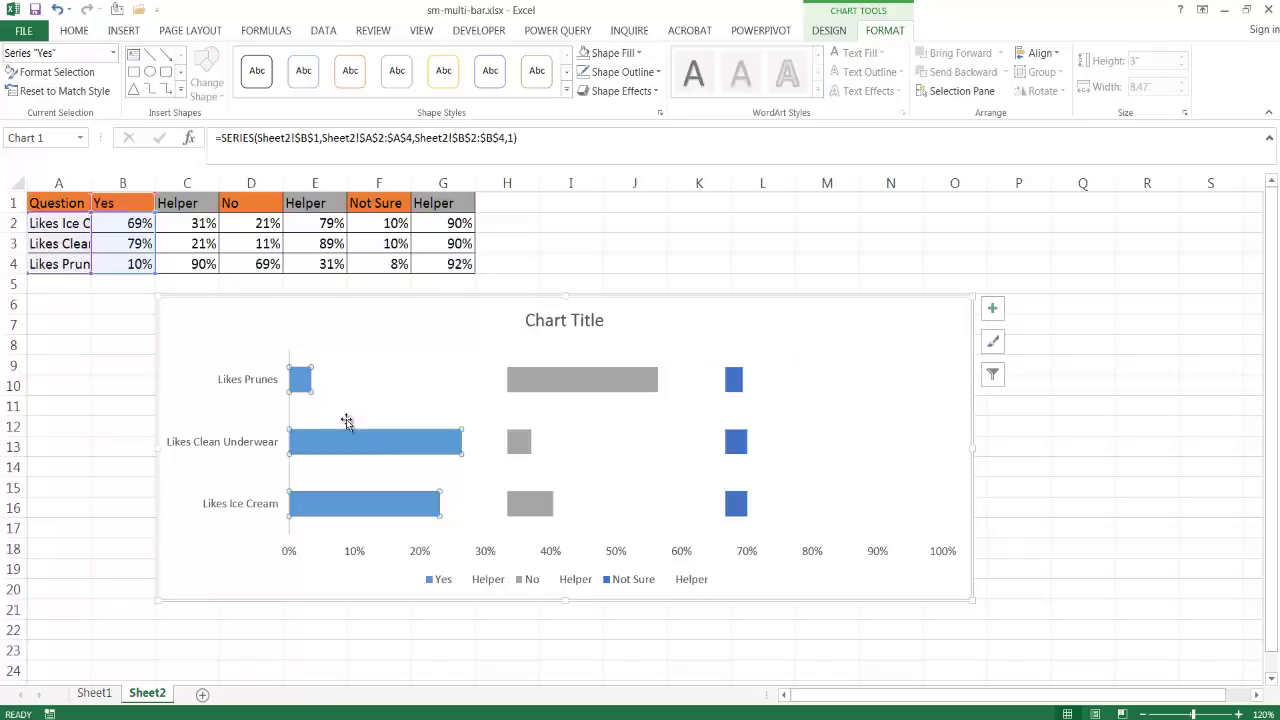
right_click(376, 437)
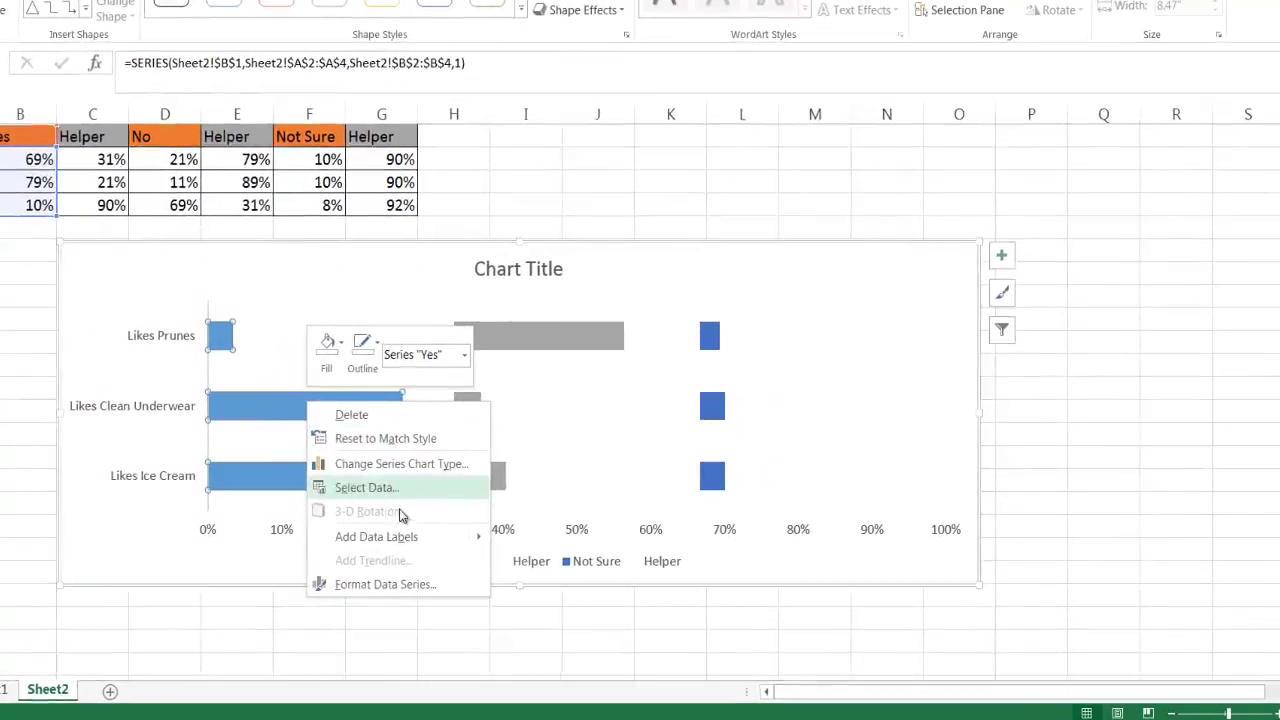
mouse_move(470, 537)
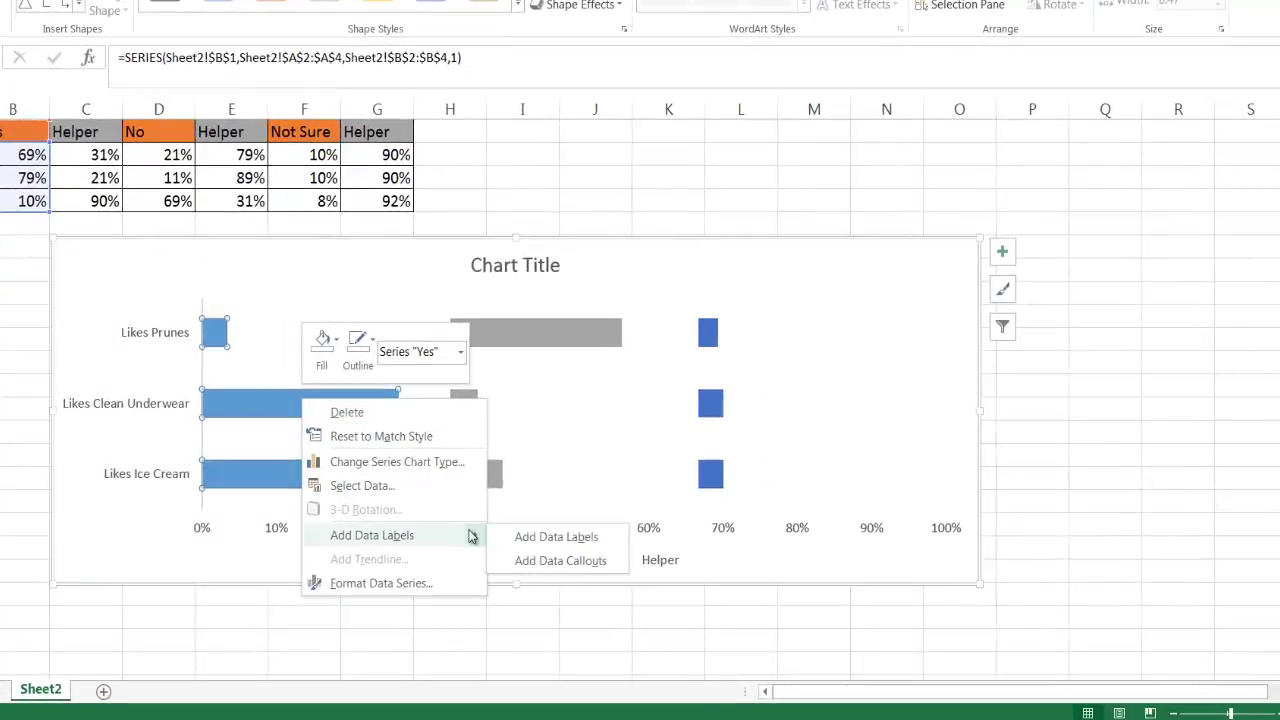
left_click(540, 545)
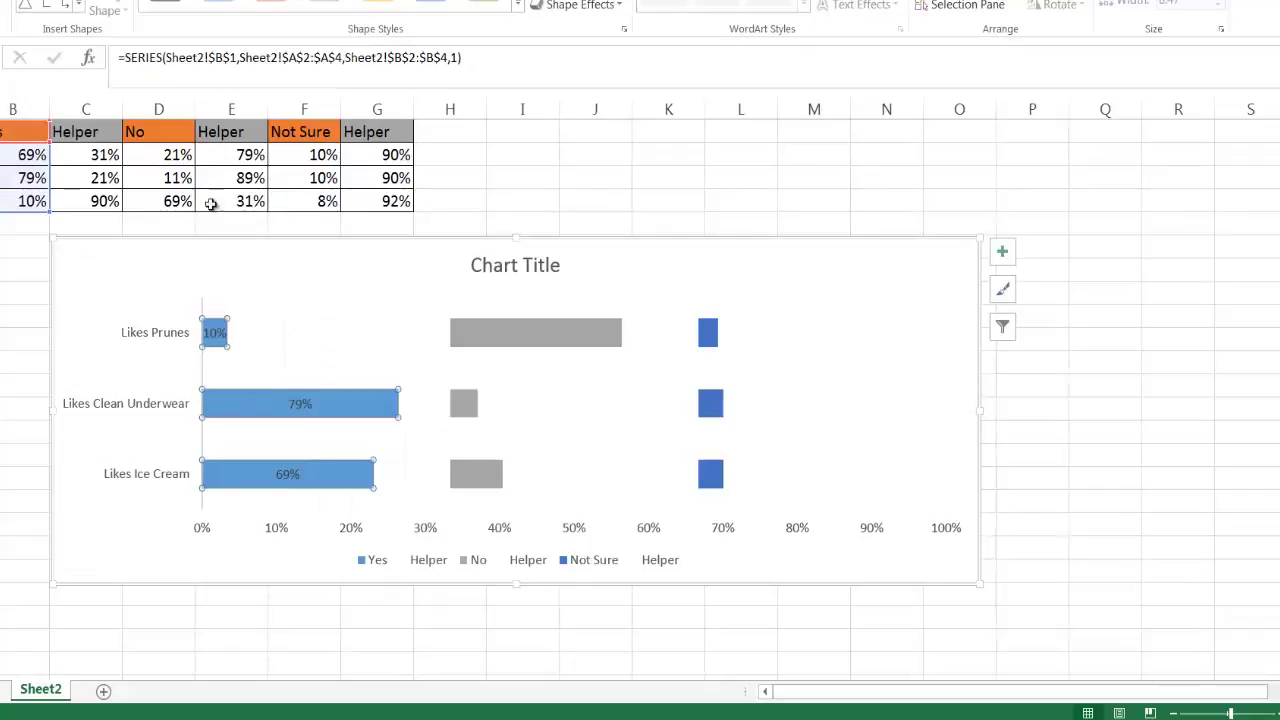
Add data labels to the No series
left_click(534, 326)
right_click(534, 326)
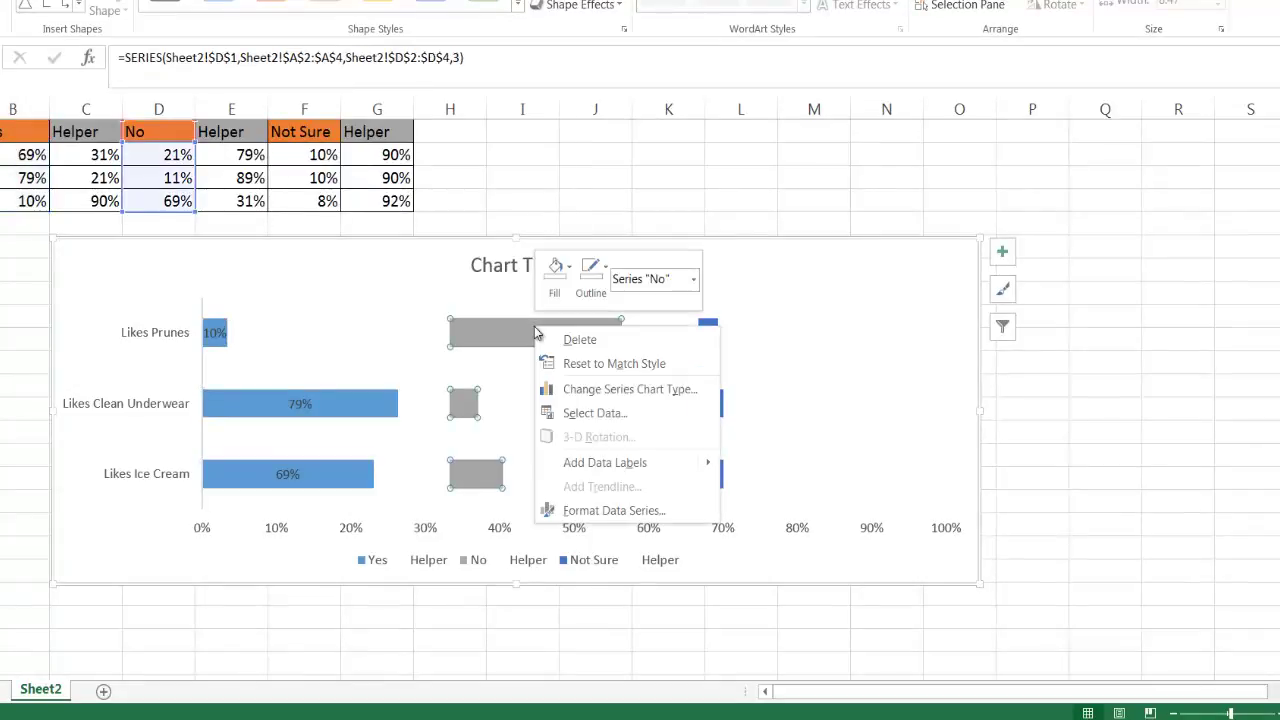
mouse_move(709, 465)
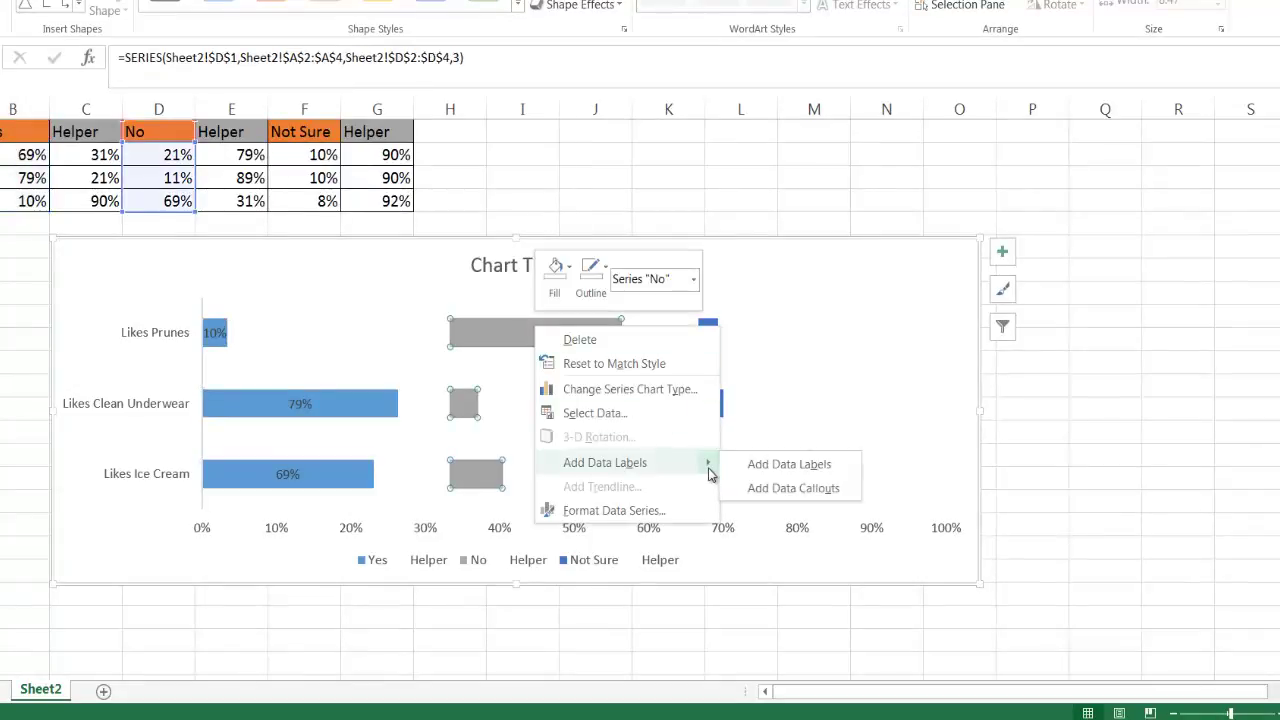
left_click(763, 470)
Add data labels to the Not Sure series
left_click(706, 339)
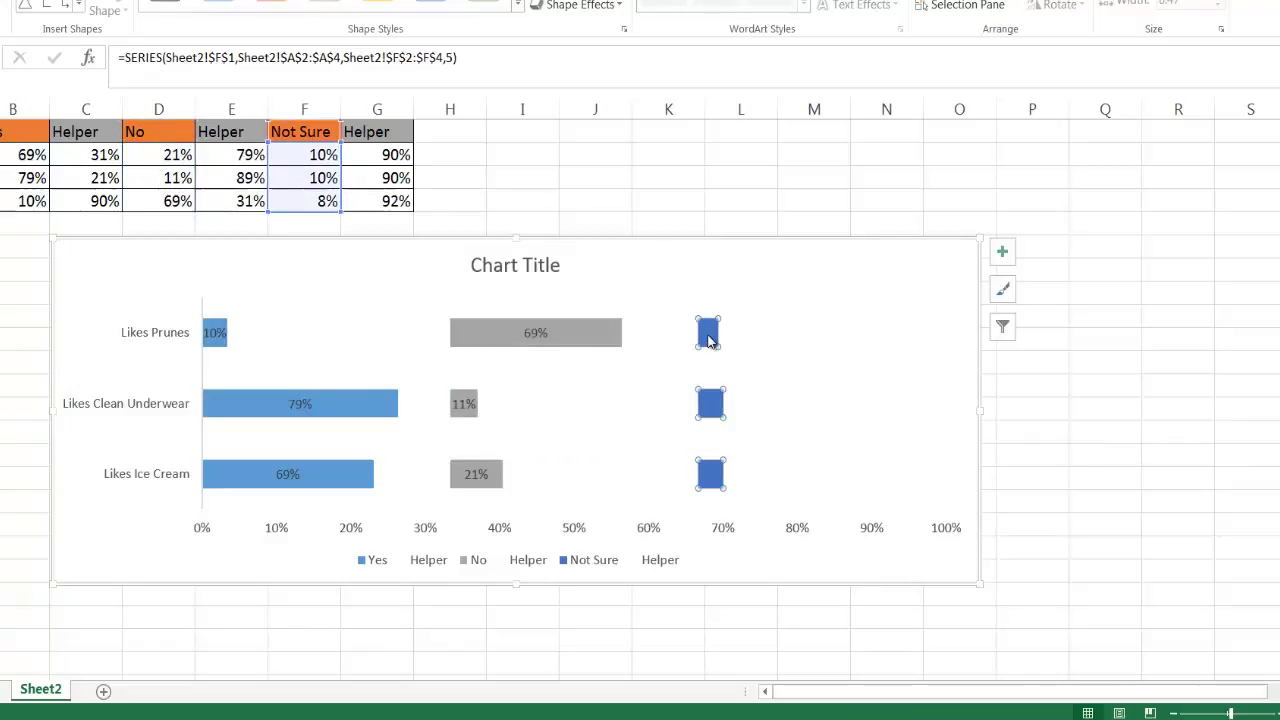
right_click(708, 340)
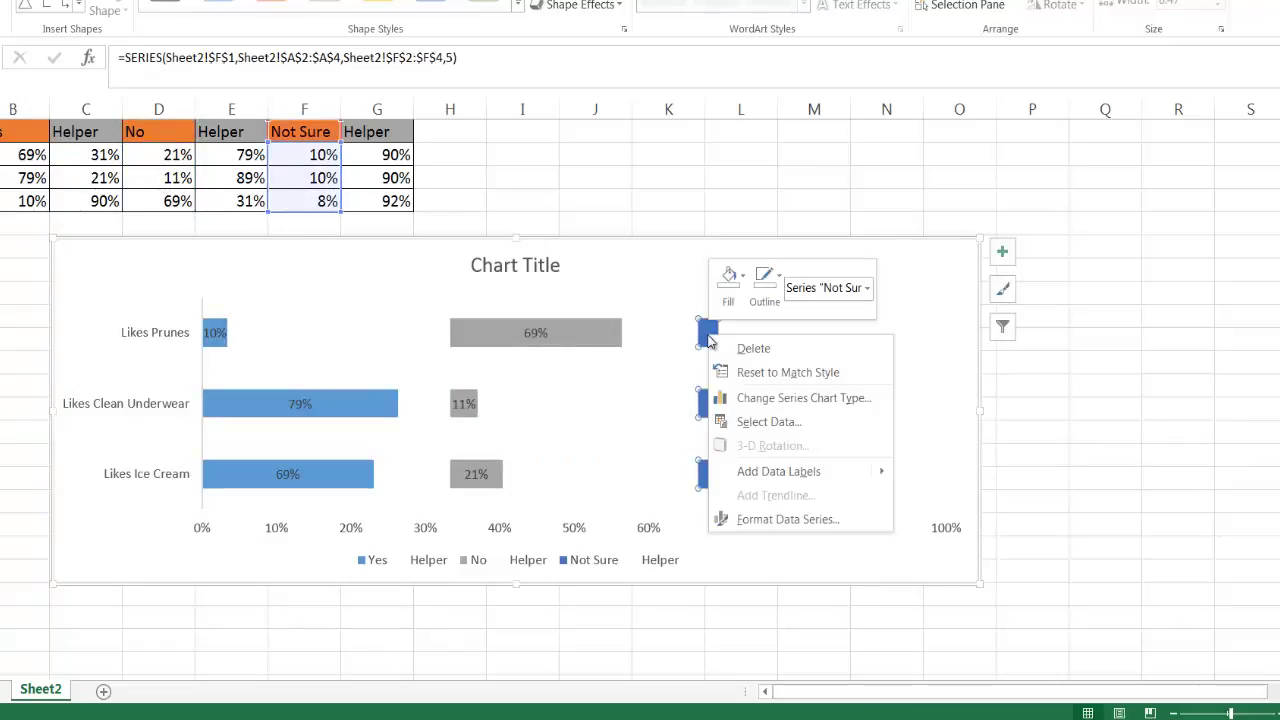
mouse_move(884, 478)
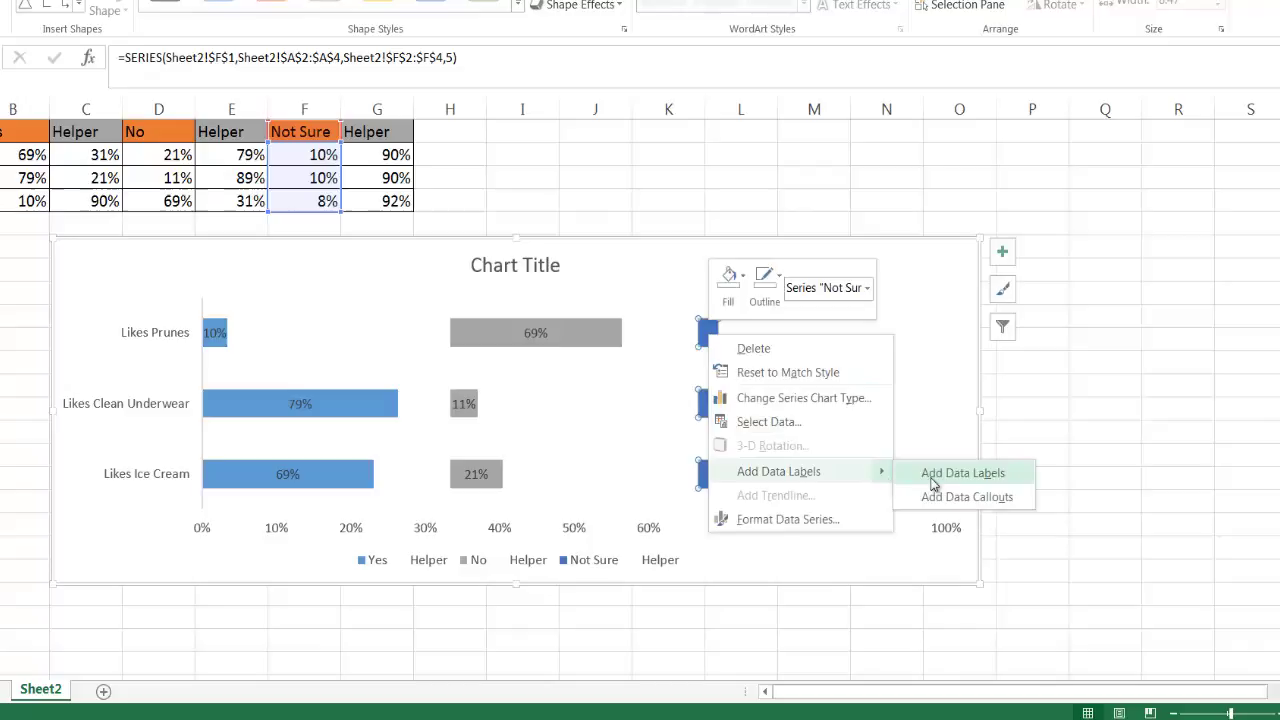
left_click(931, 484)
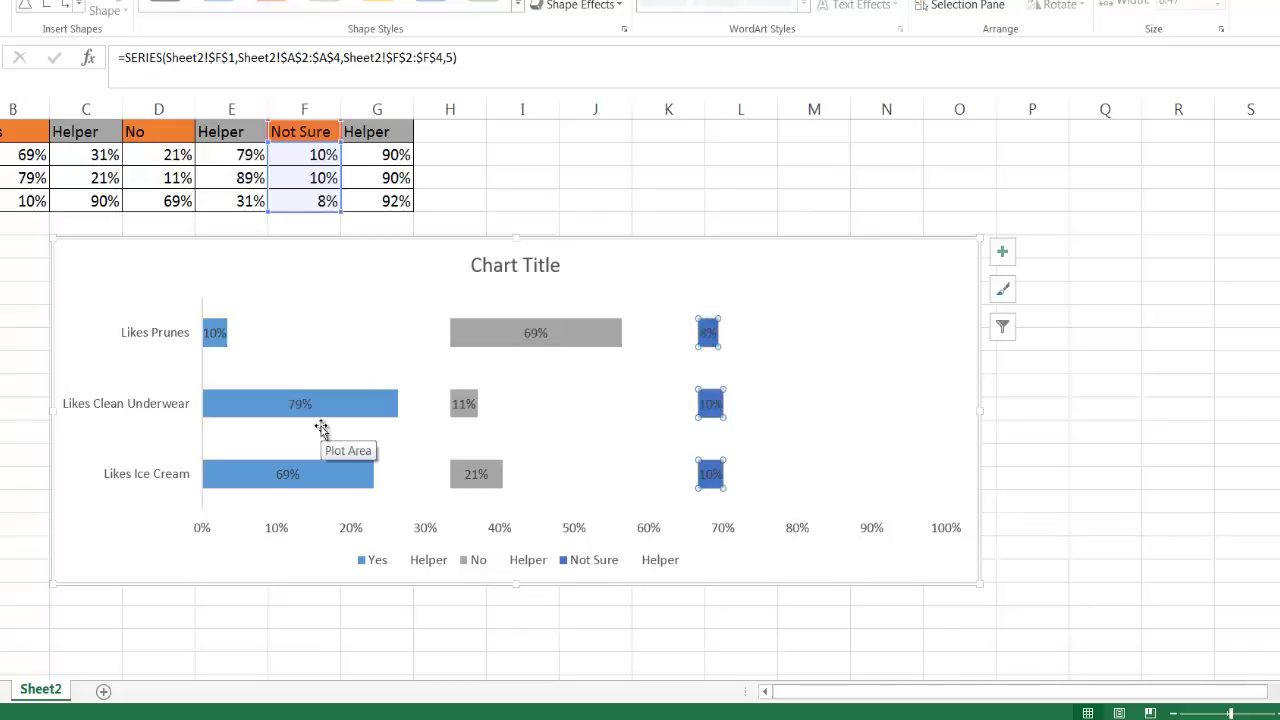
Move the Yes labels for Likes Clean Underwear and Likes Ice Cream to the starting end of their bars
left_click(214, 333)
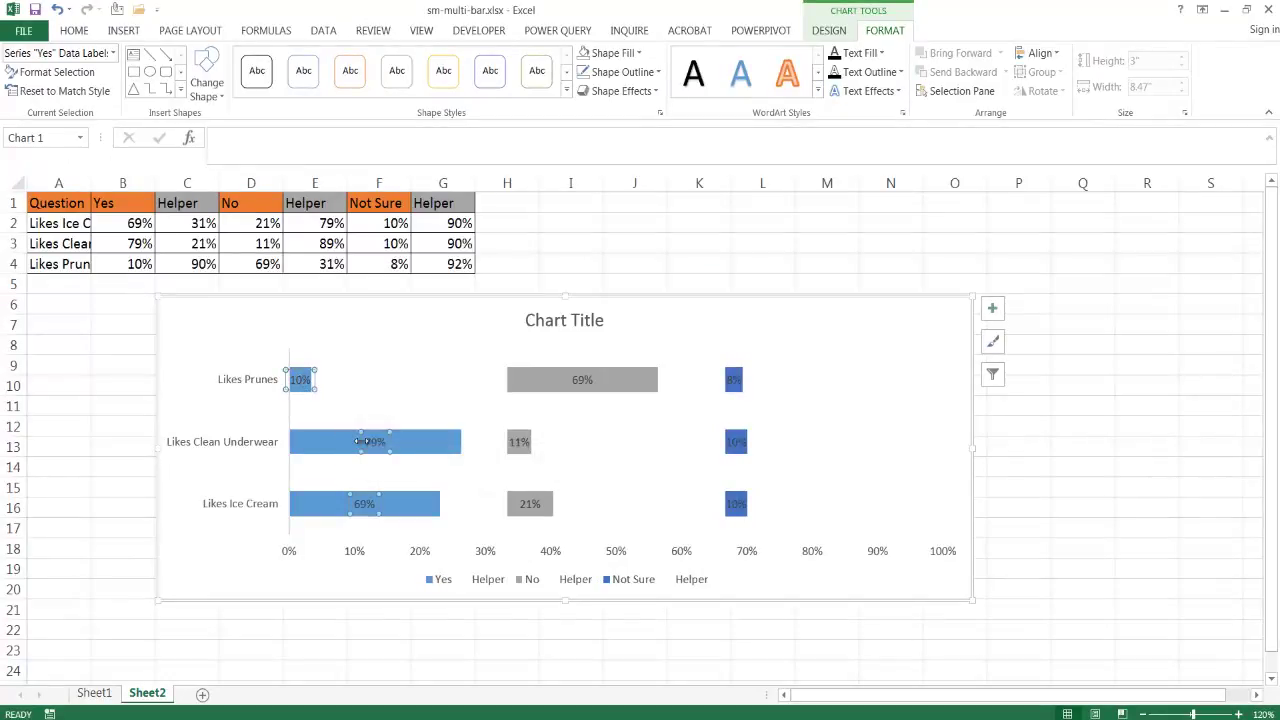
left_click(366, 441)
left_click_drag(362, 446, 291, 444)
left_click(364, 505)
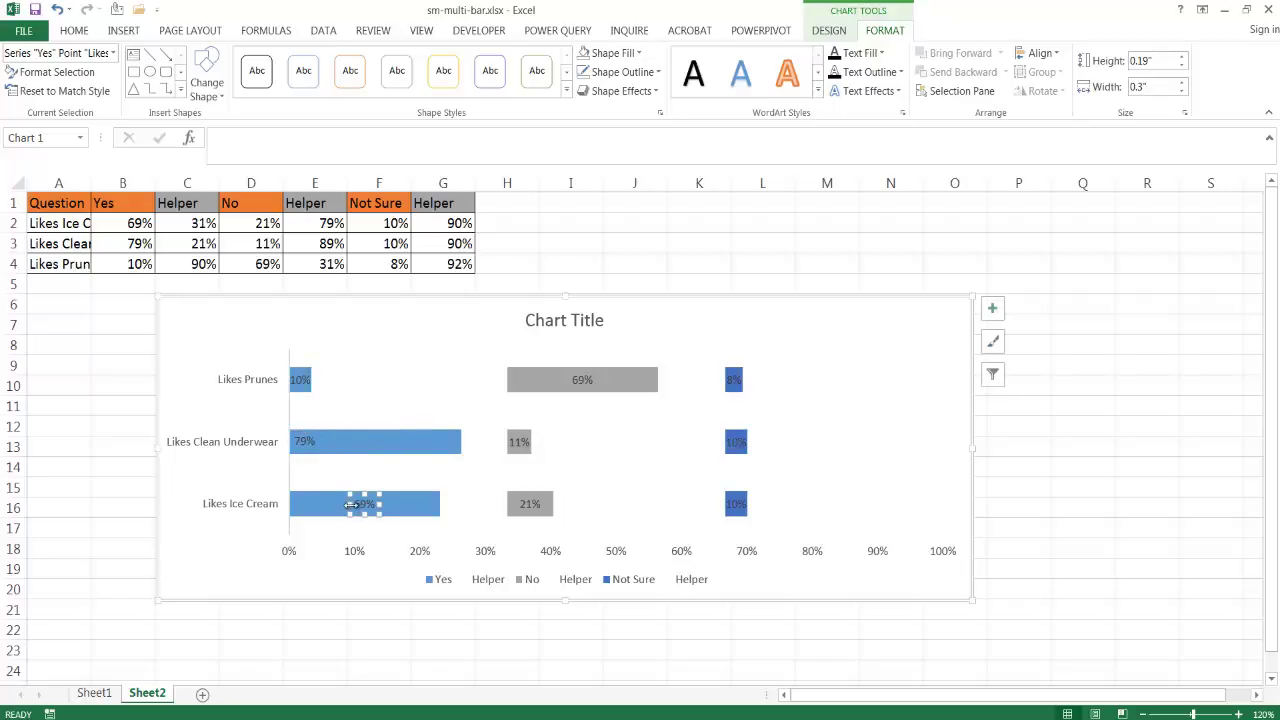
left_click_drag(350, 501, 294, 502)
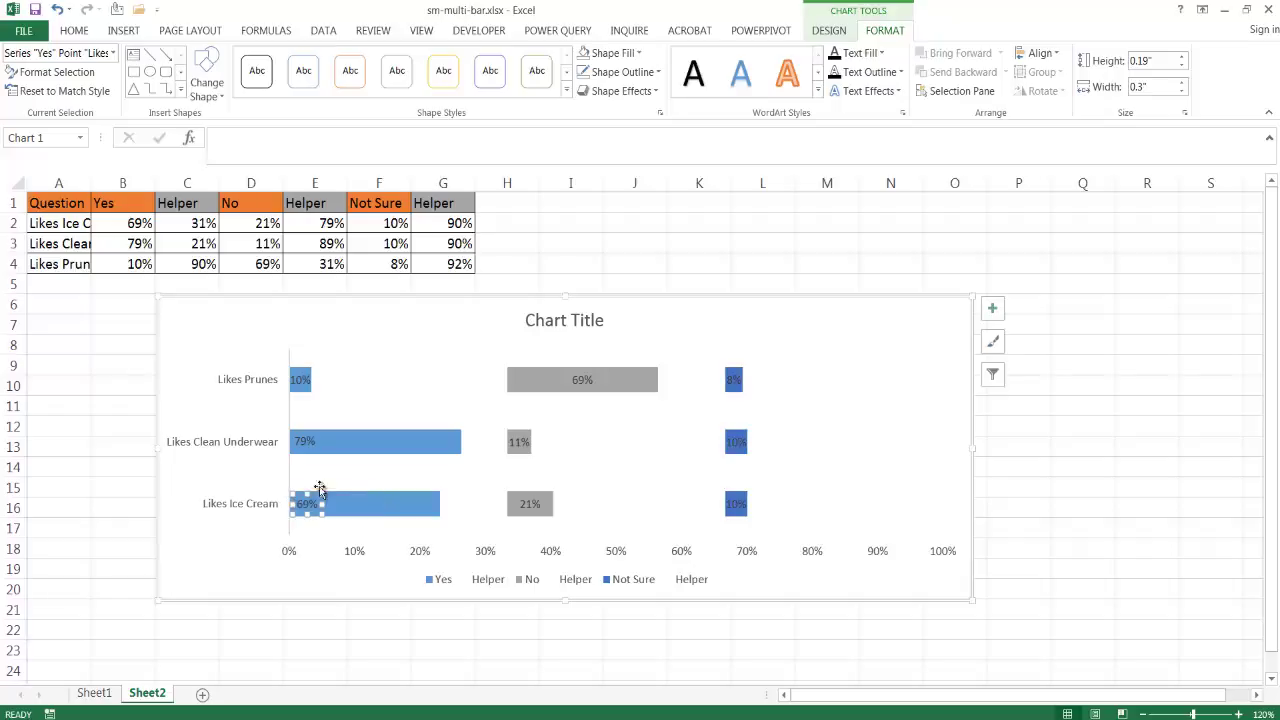
Move the No labels for Likes Prunes and Likes Ice Cream to the starting end of their bars
left_click(580, 382)
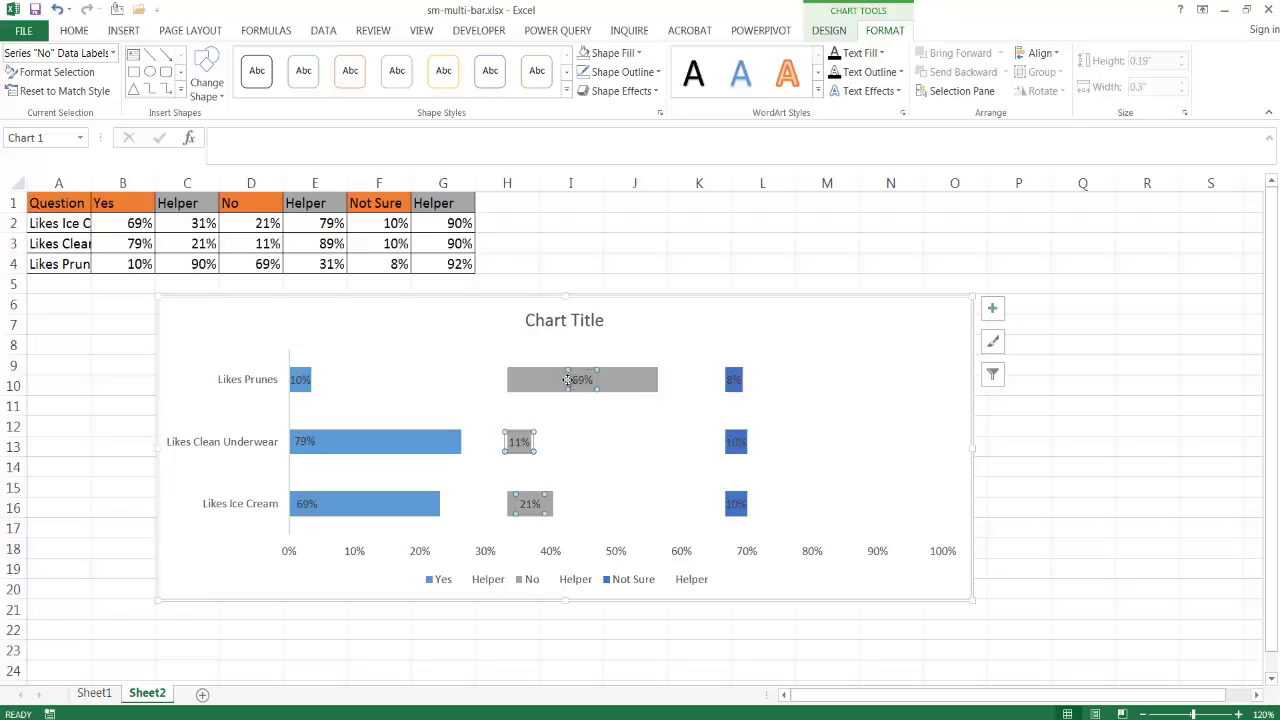
left_click_drag(567, 380, 510, 380)
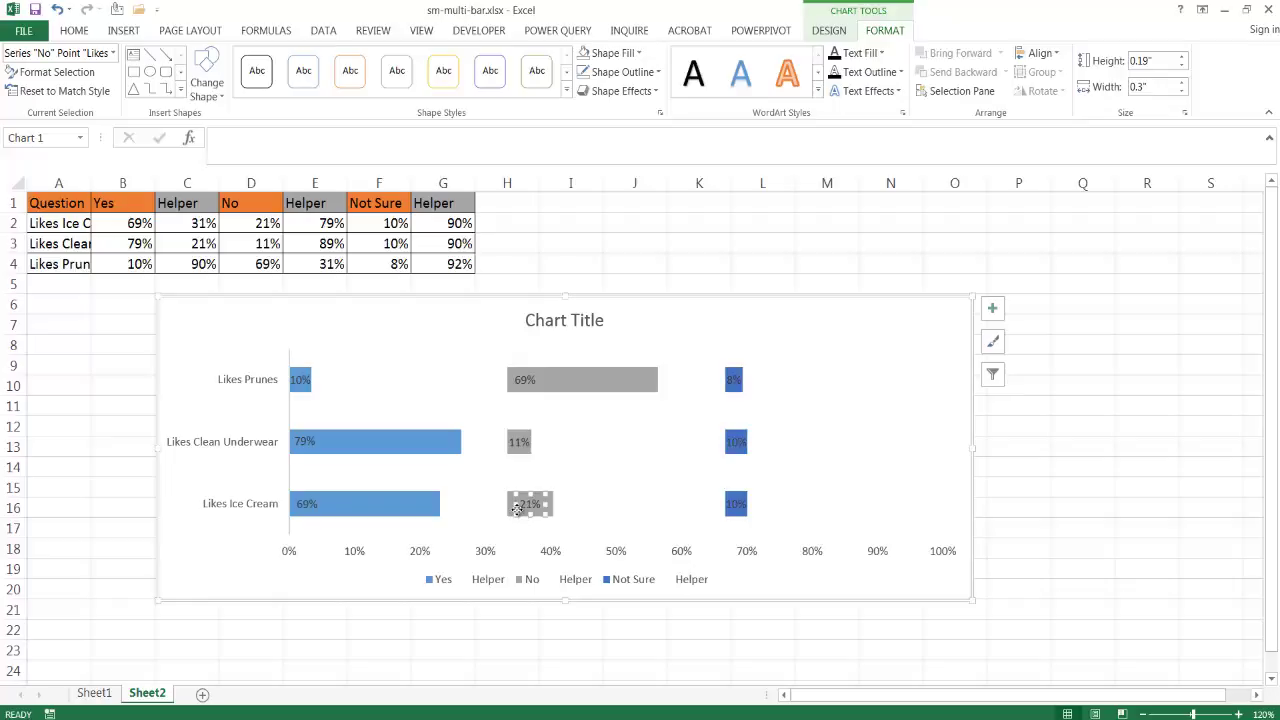
left_click_drag(514, 508, 510, 510)
left_click_drag(510, 382, 508, 381)
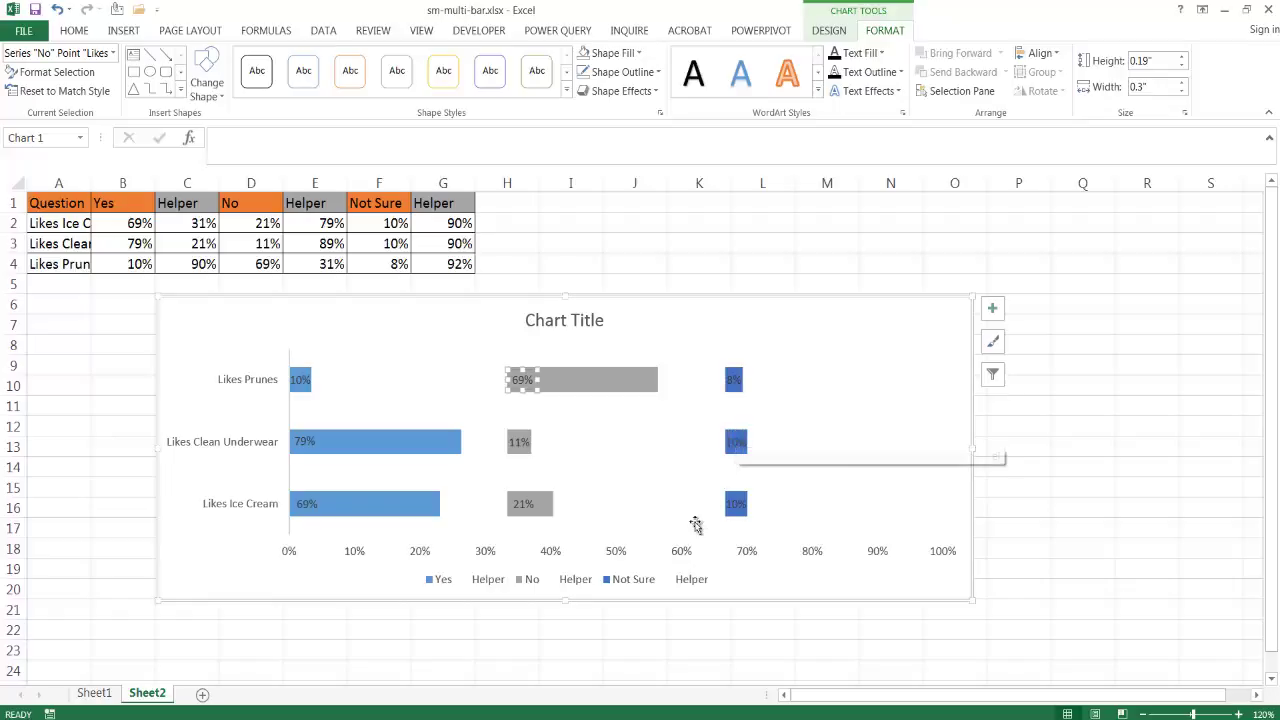
Delete the chart's legend and fill the Not Sure bars with light green
left_click(490, 584)
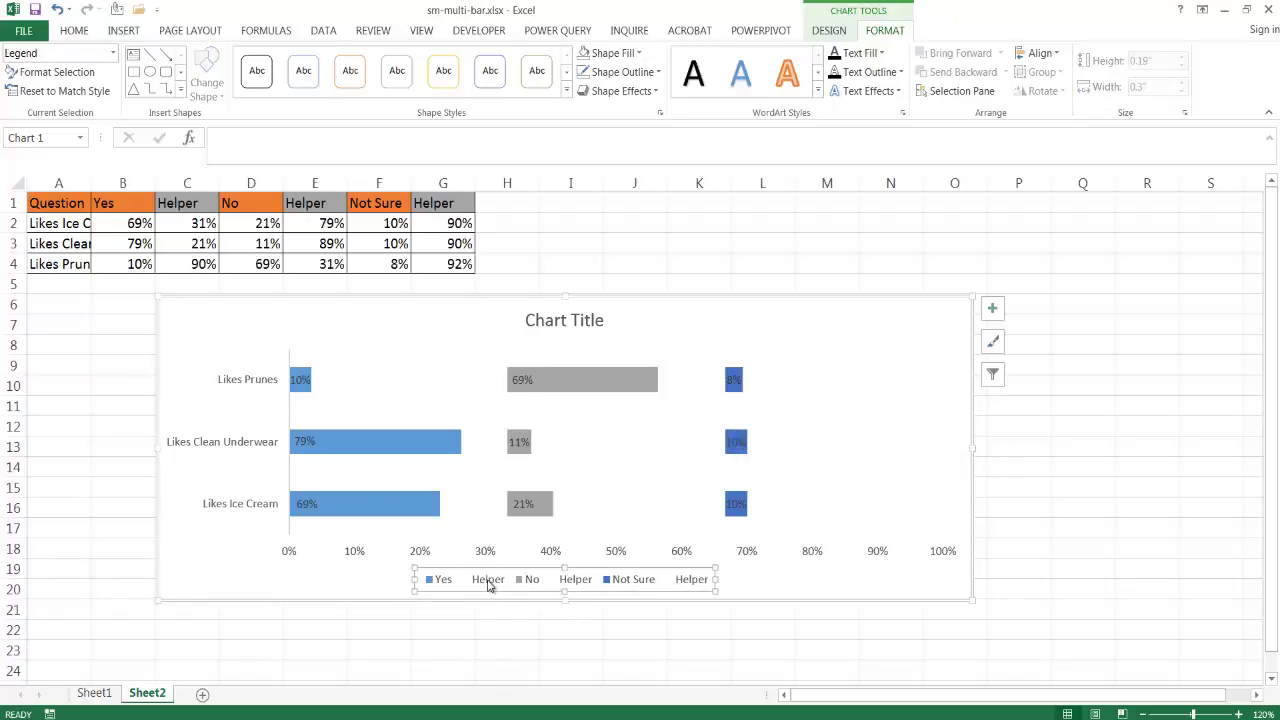
key("Delete")
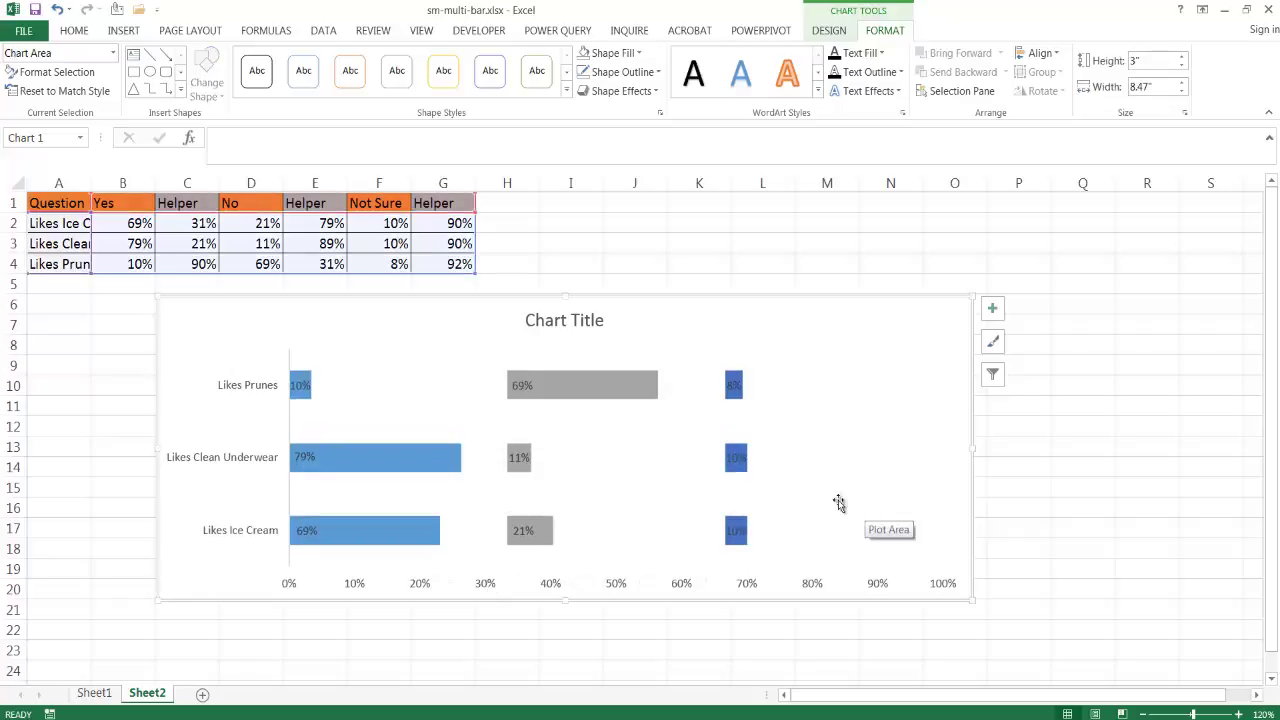
left_click(737, 400)
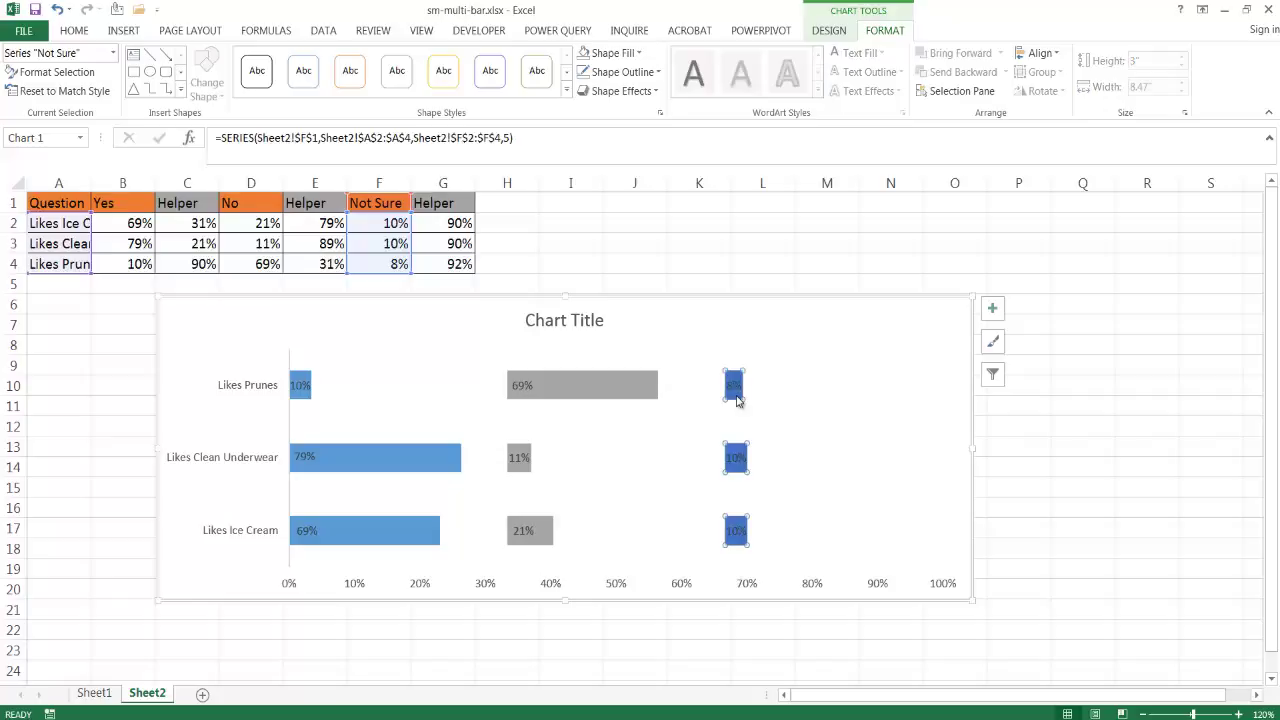
left_click(612, 52)
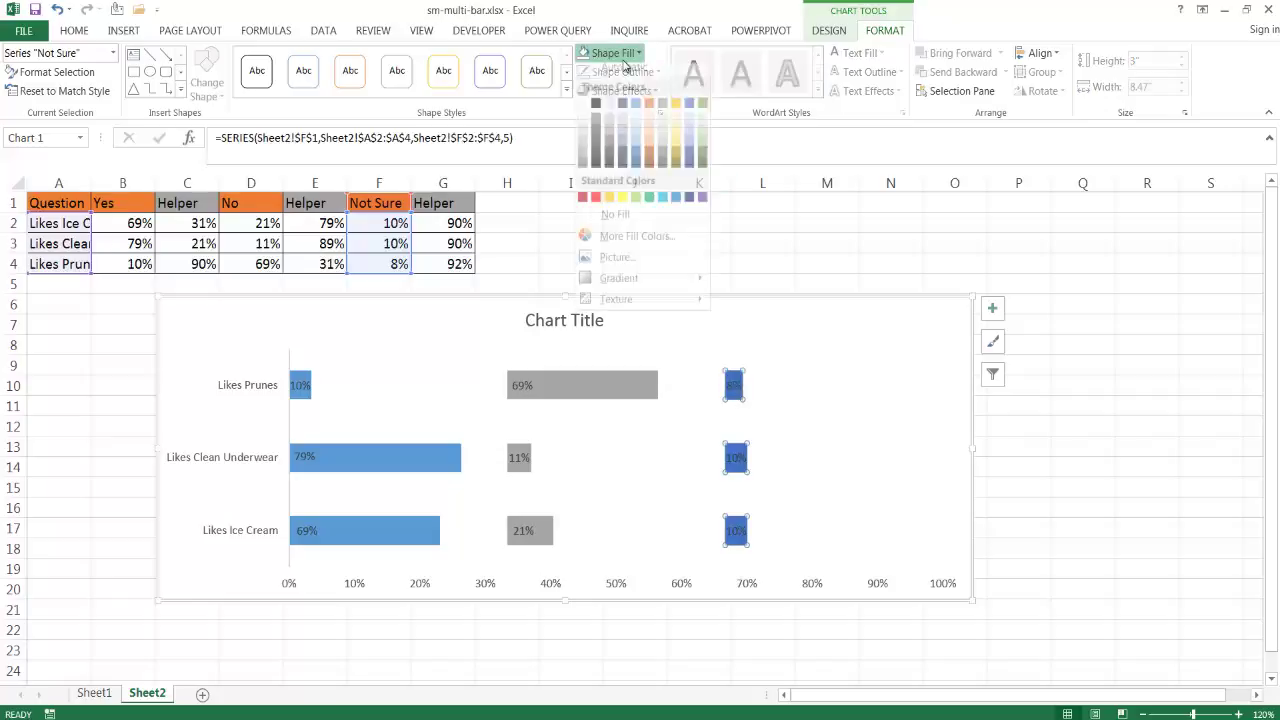
left_click(641, 206)
left_click(855, 652)
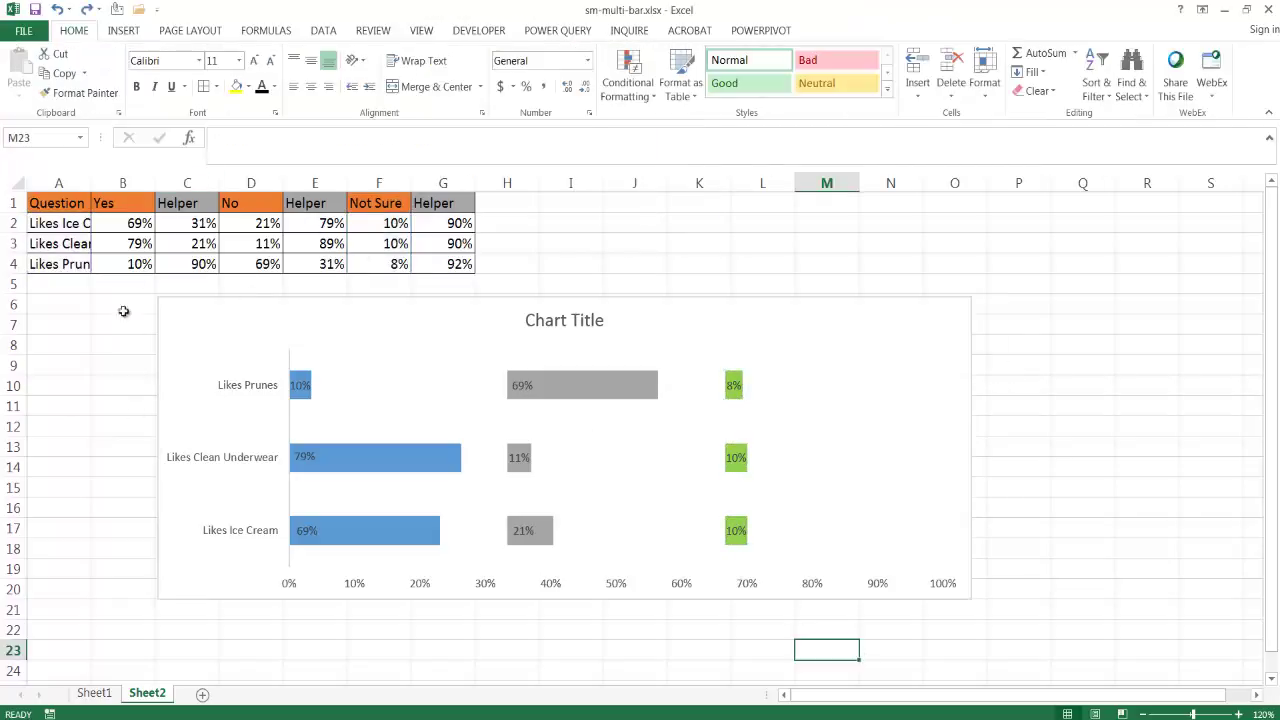
Try hiding the helper columns C, E and G, and undo the hiding
left_click(201, 182)
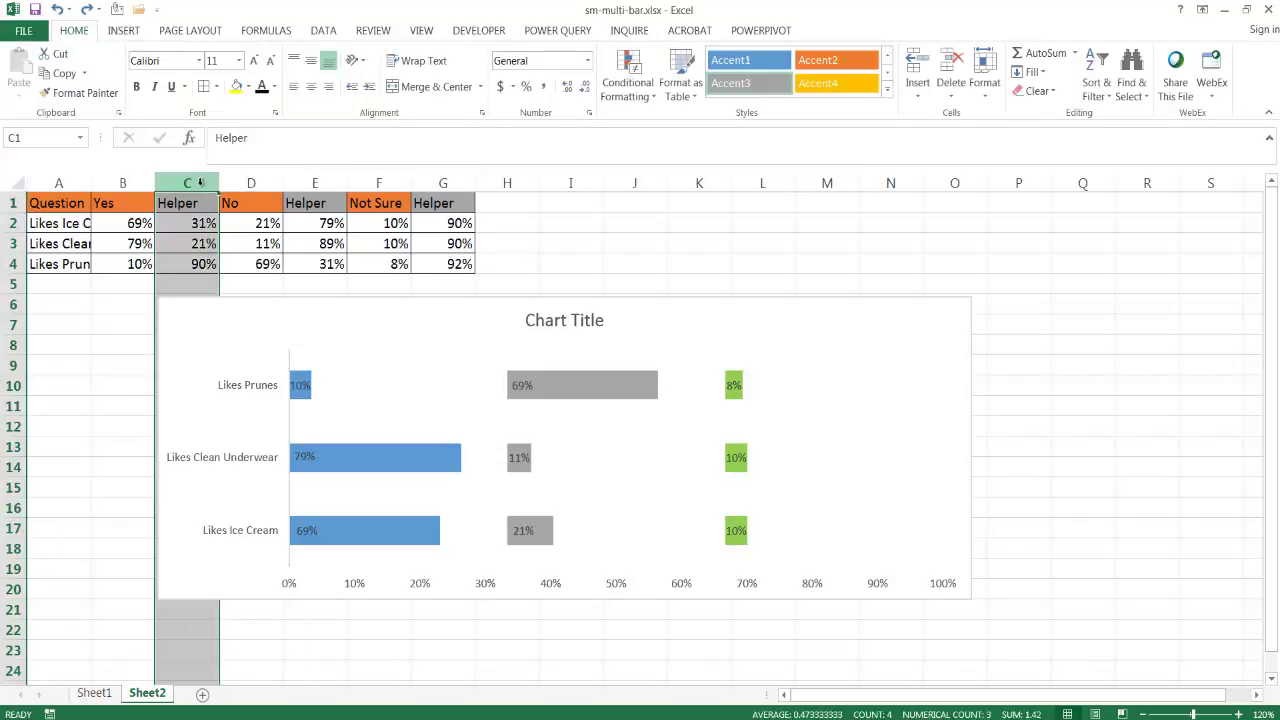
left_click(313, 180, "ctrl")
left_click(446, 182, "ctrl")
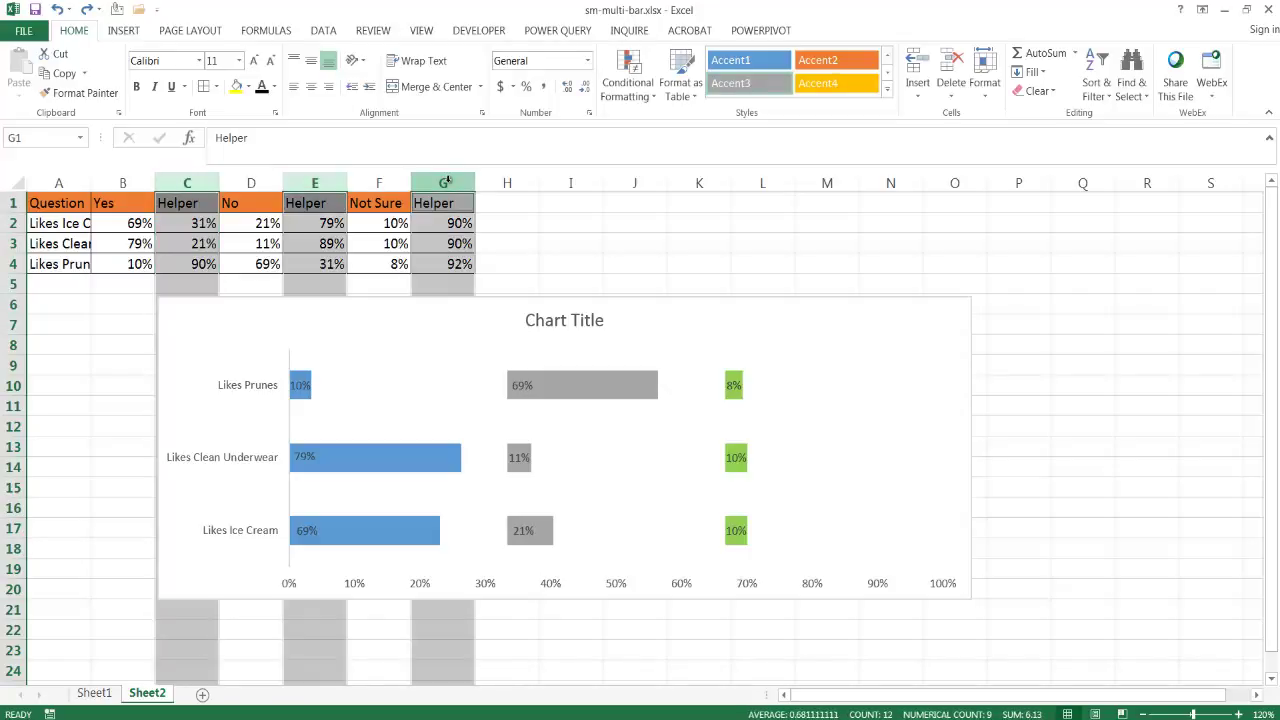
right_click(450, 187)
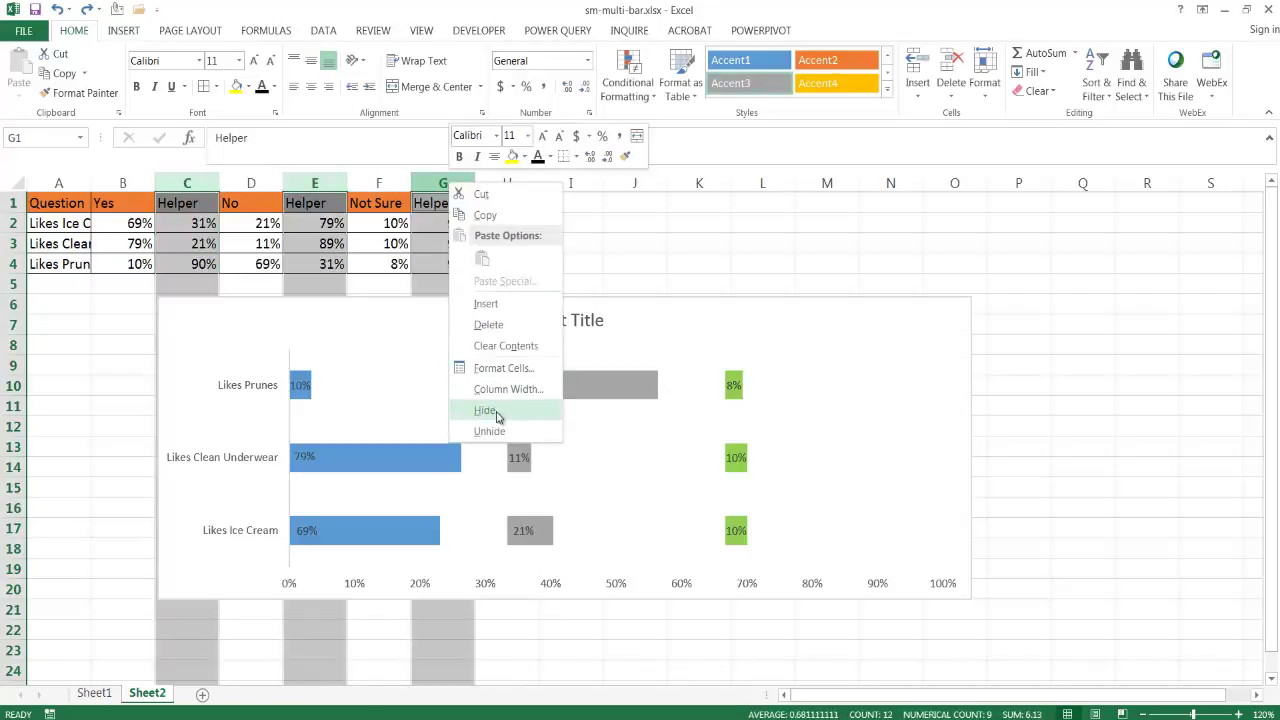
left_click(496, 412)
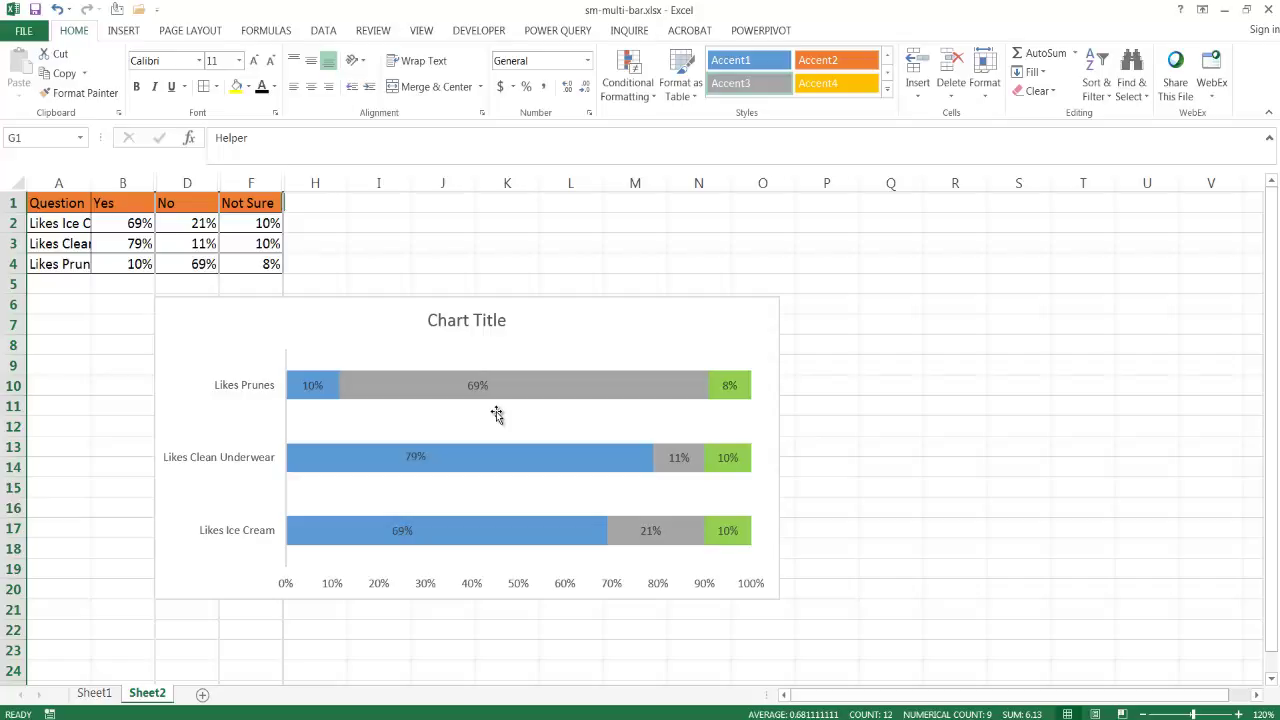
mouse_move(484, 371)
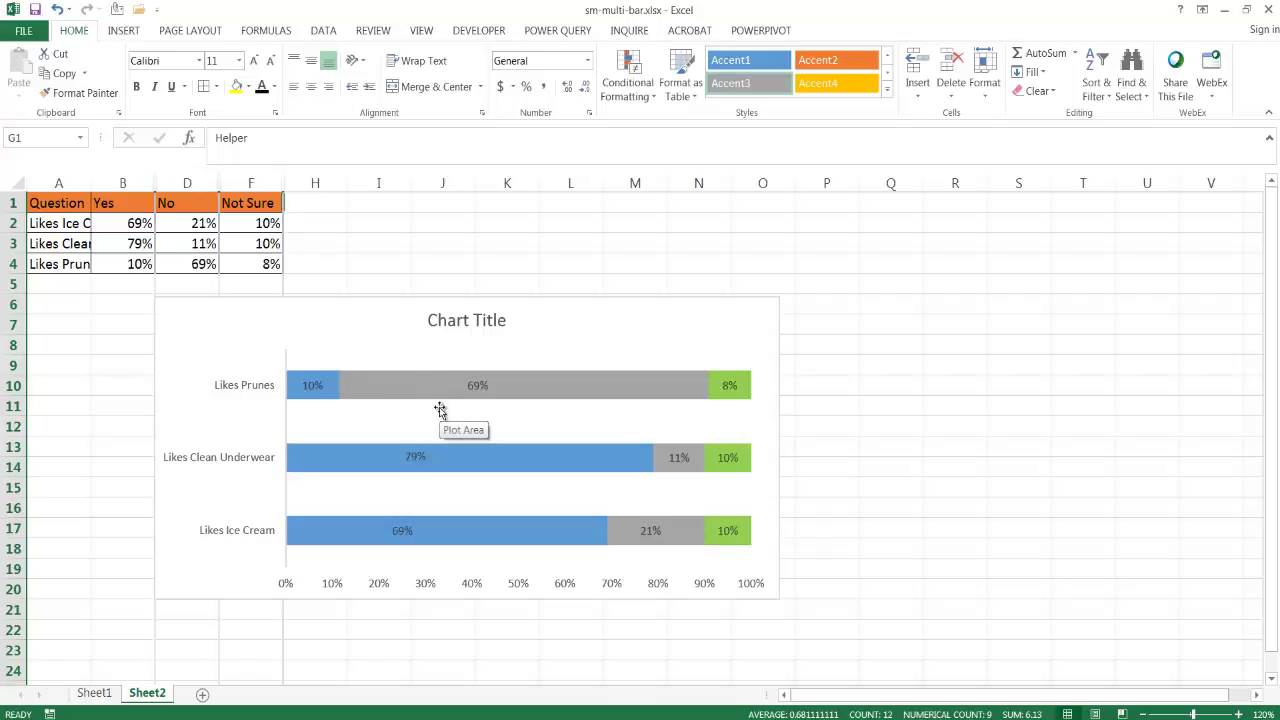
key("ctrl+z")
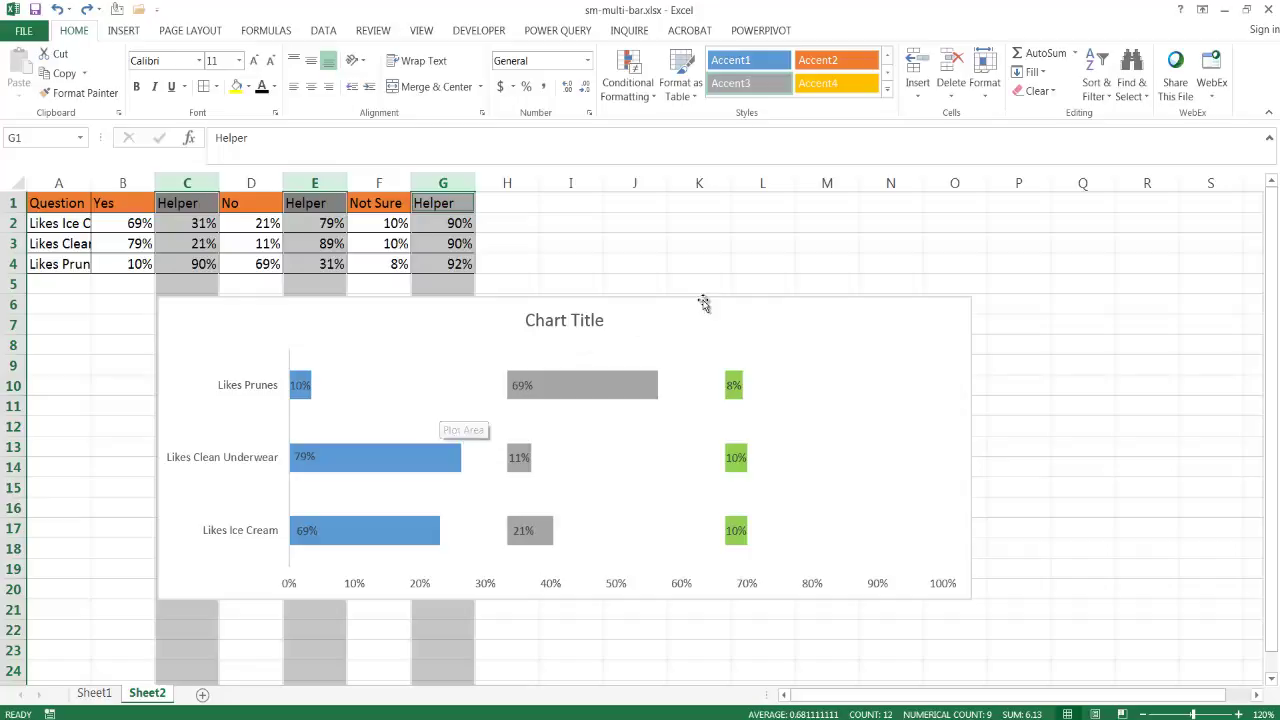
Set the chart's hidden and empty cell settings to show data in hidden rows and columns
left_click(863, 298)
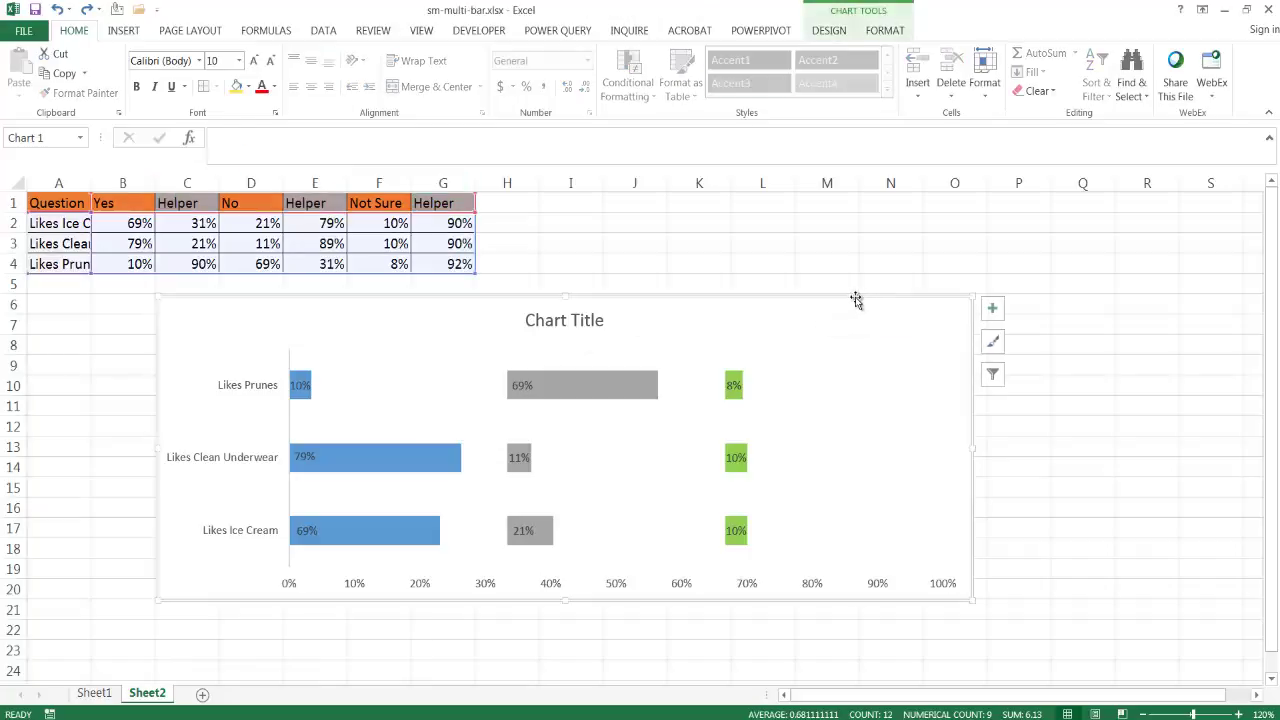
left_click(829, 30)
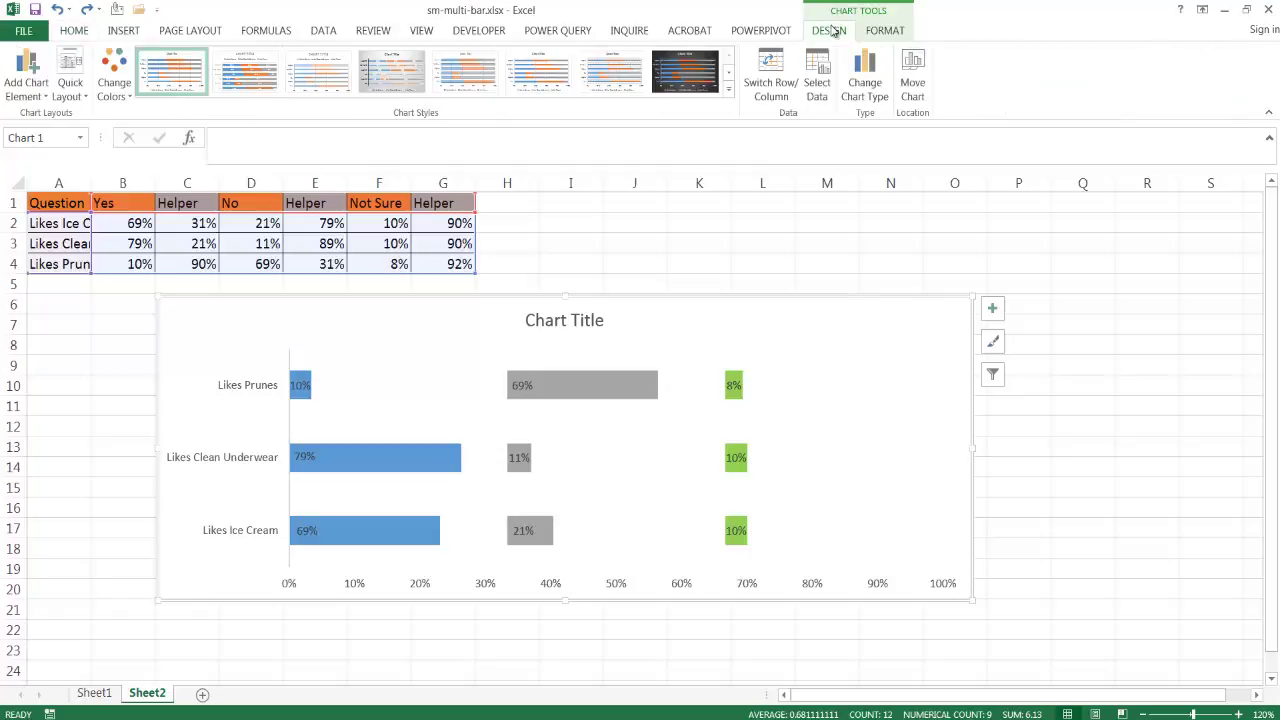
left_click(818, 70)
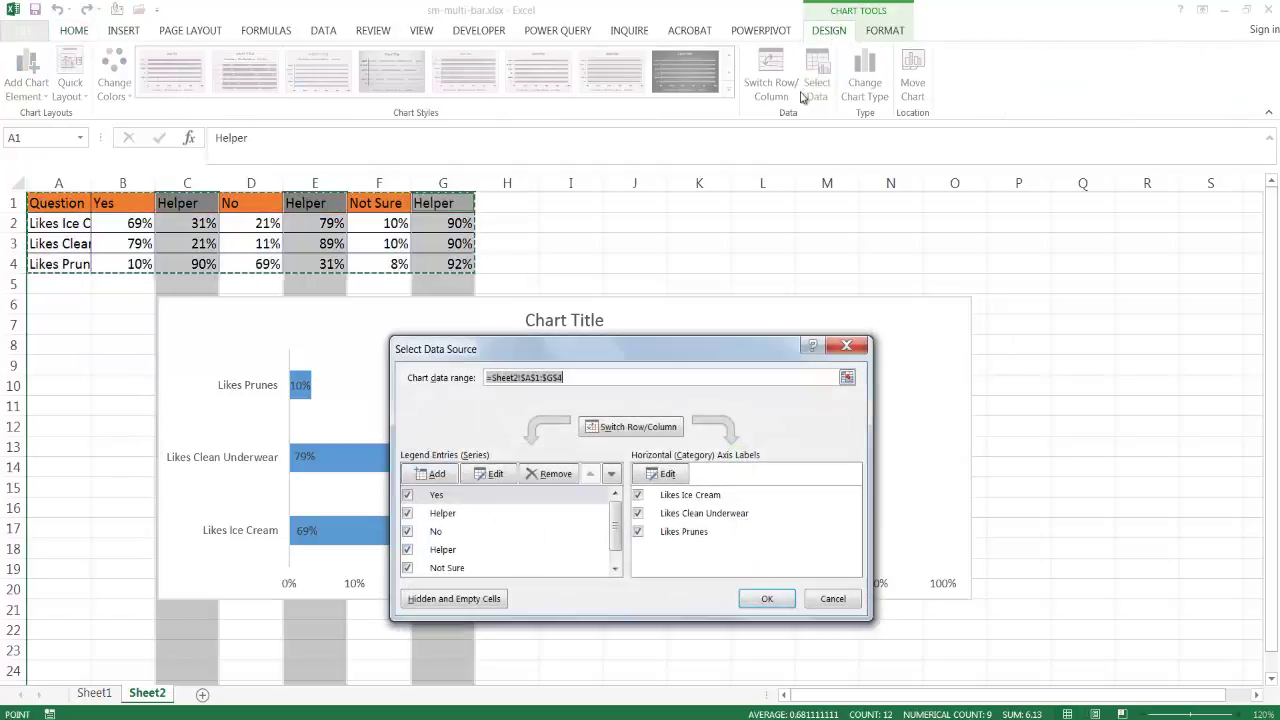
left_click(478, 600)
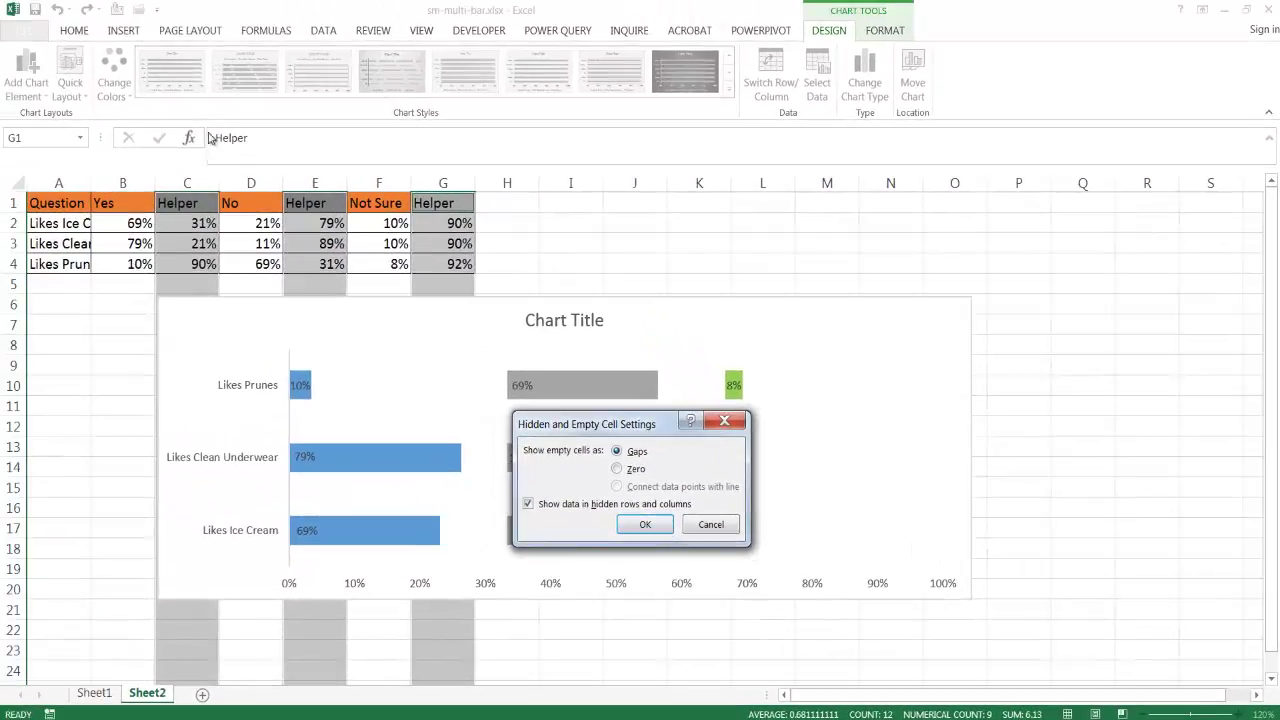
left_click(648, 525)
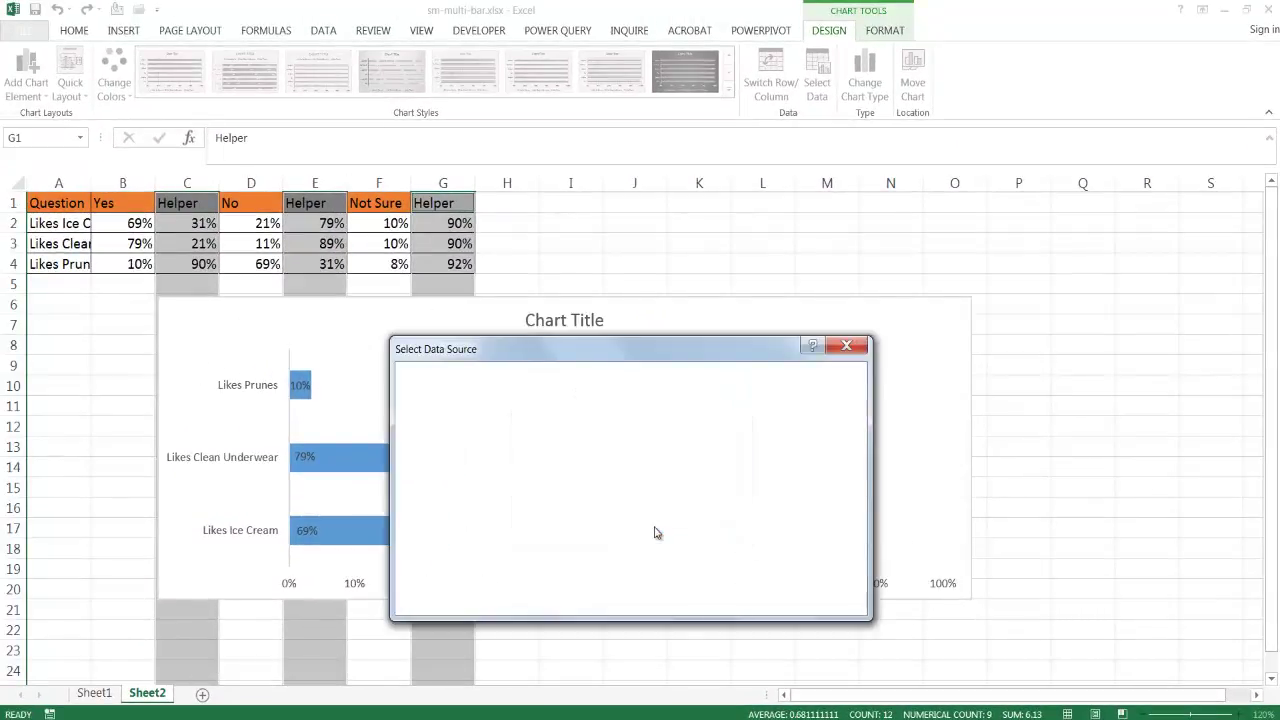
left_click(760, 598)
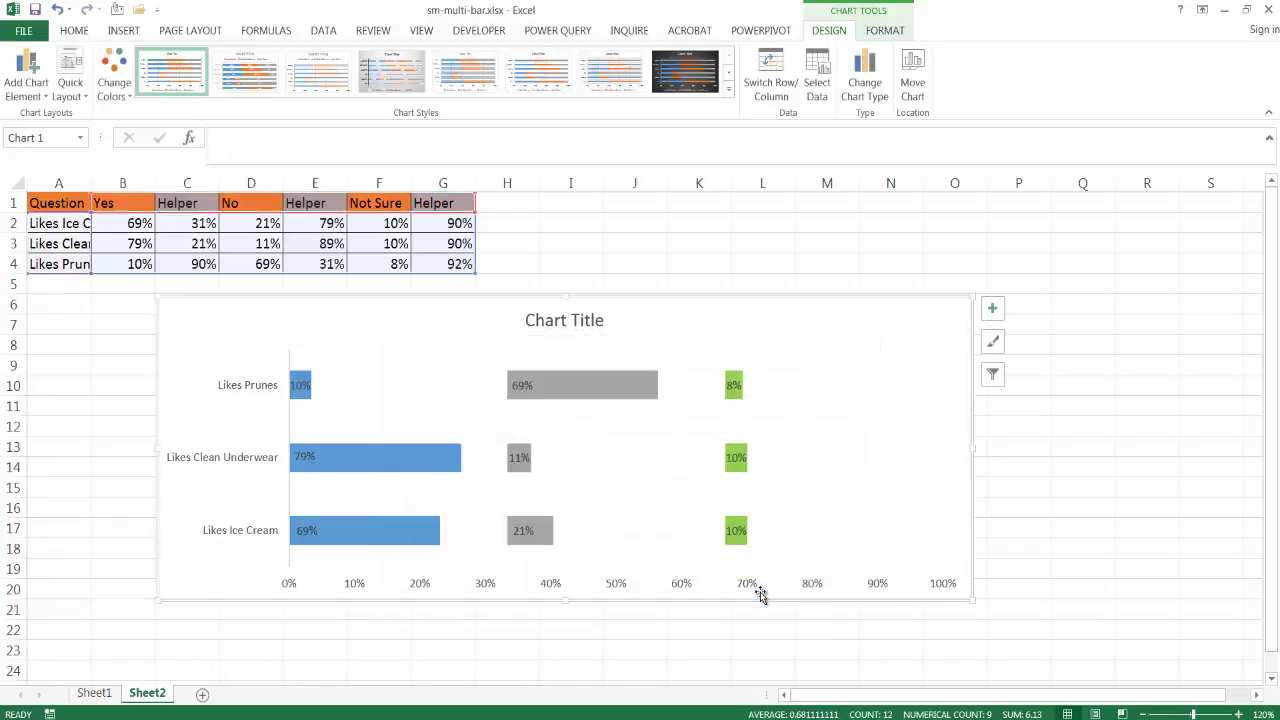
Test the chart with helper columns C, E and G hidden, and bring the columns back
left_click(185, 181)
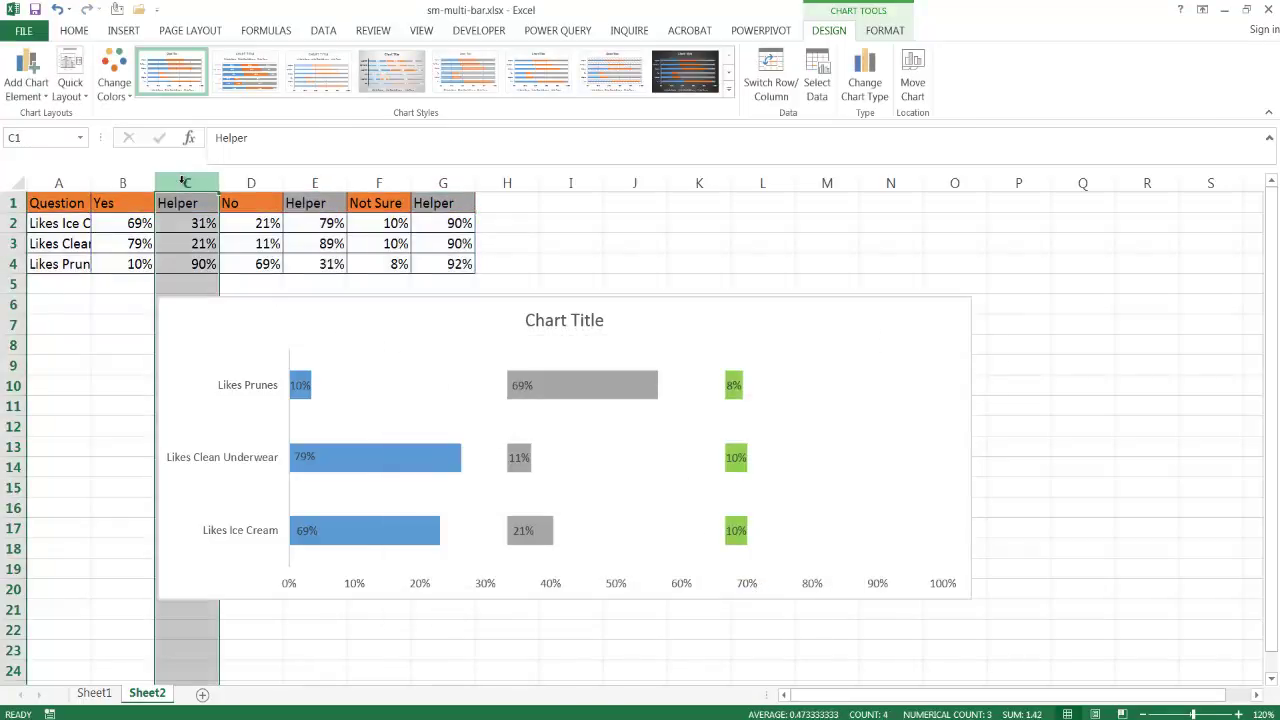
left_click(303, 182, "ctrl")
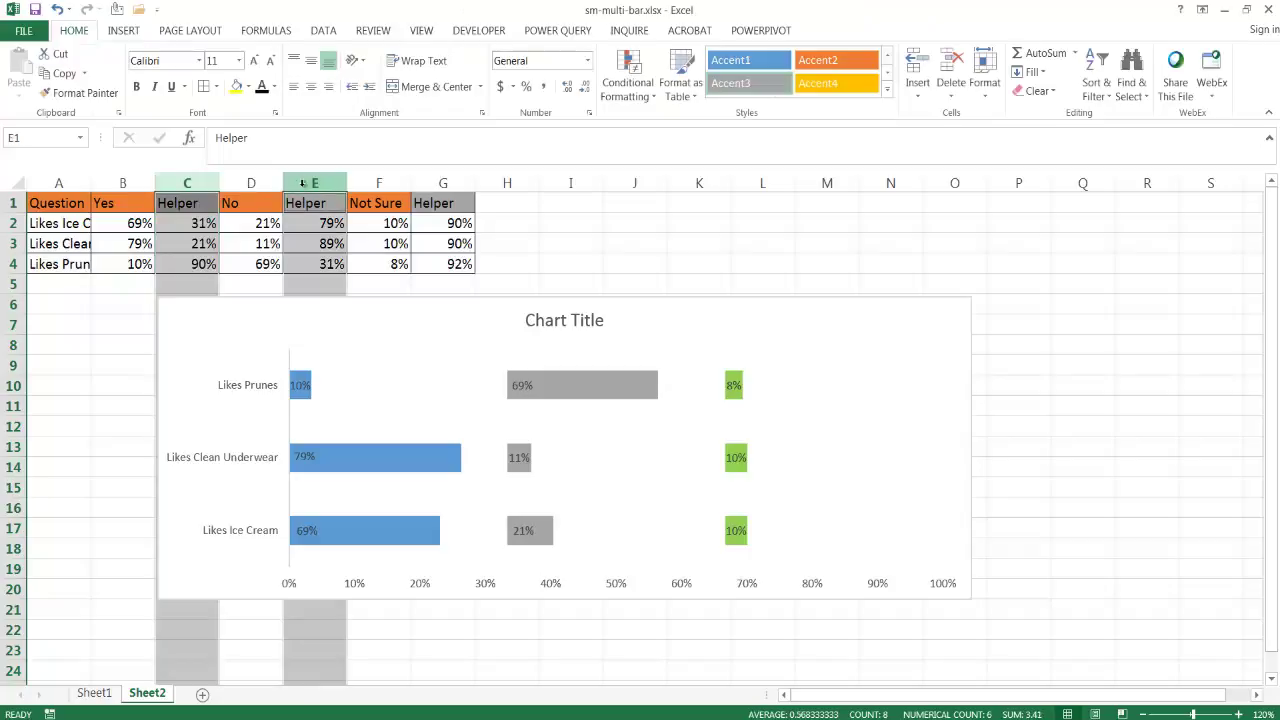
left_click(443, 181, "ctrl")
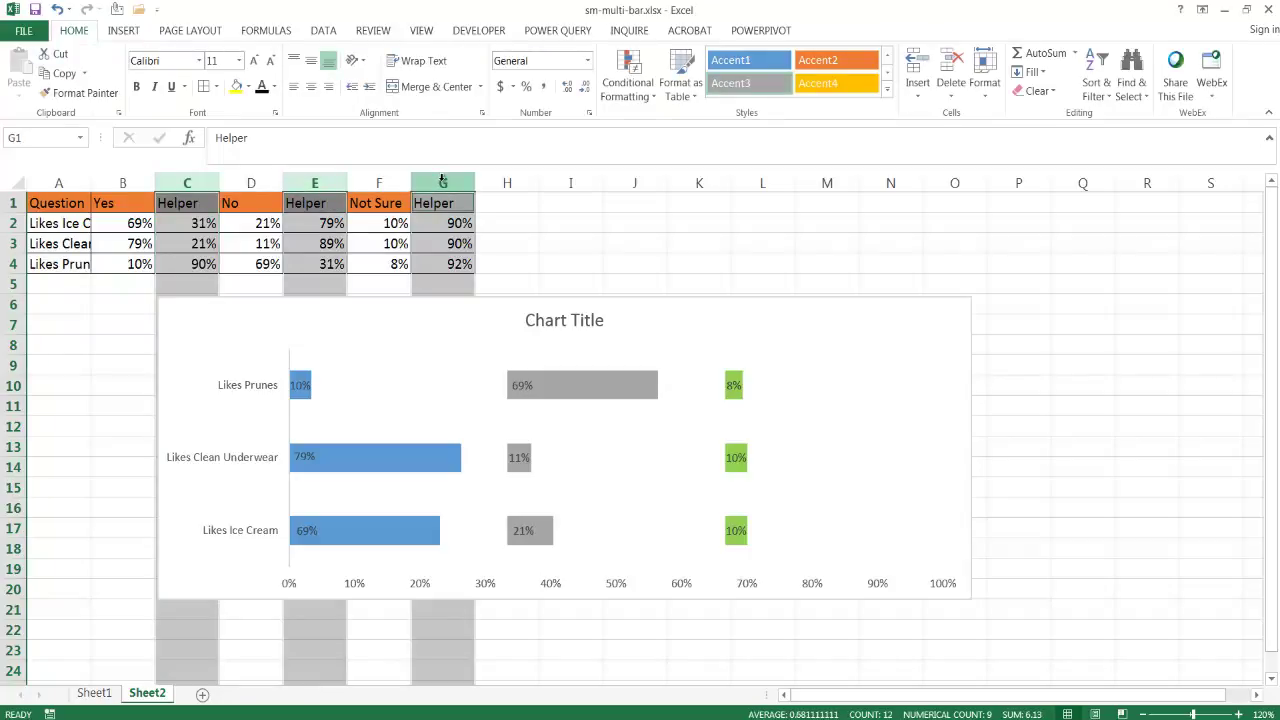
right_click(443, 179)
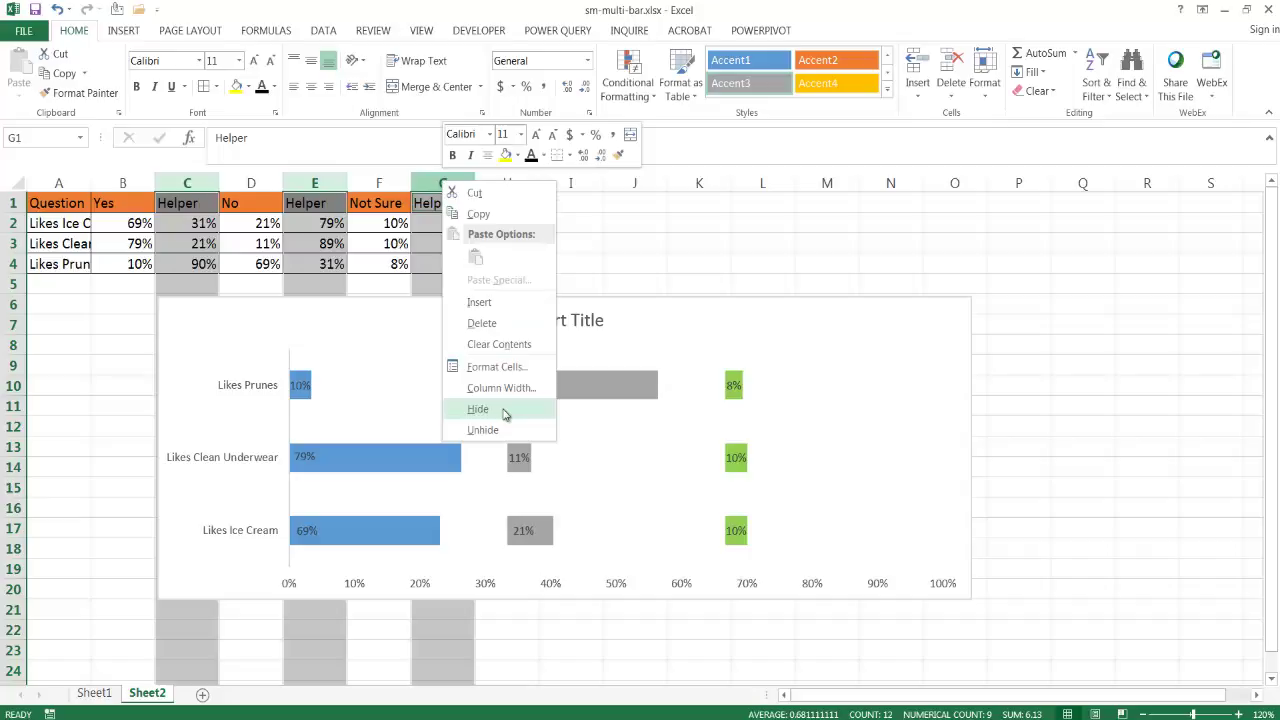
left_click(505, 414)
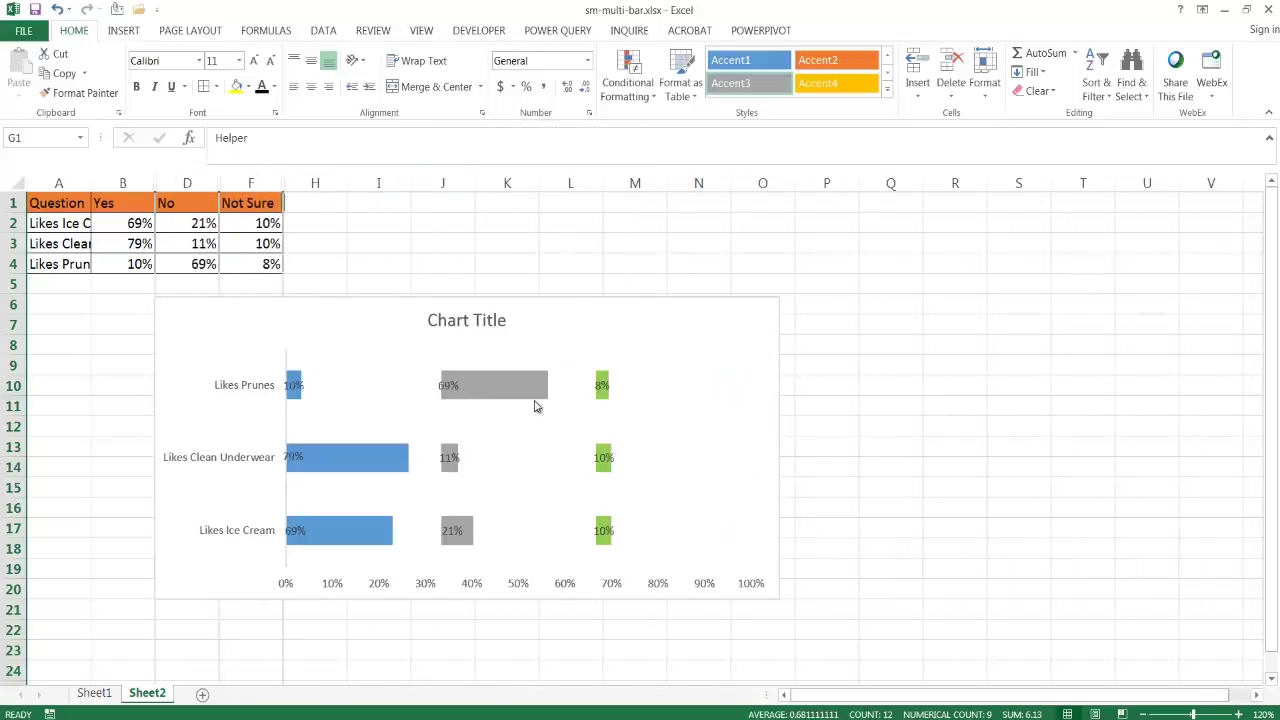
mouse_move(356, 396)
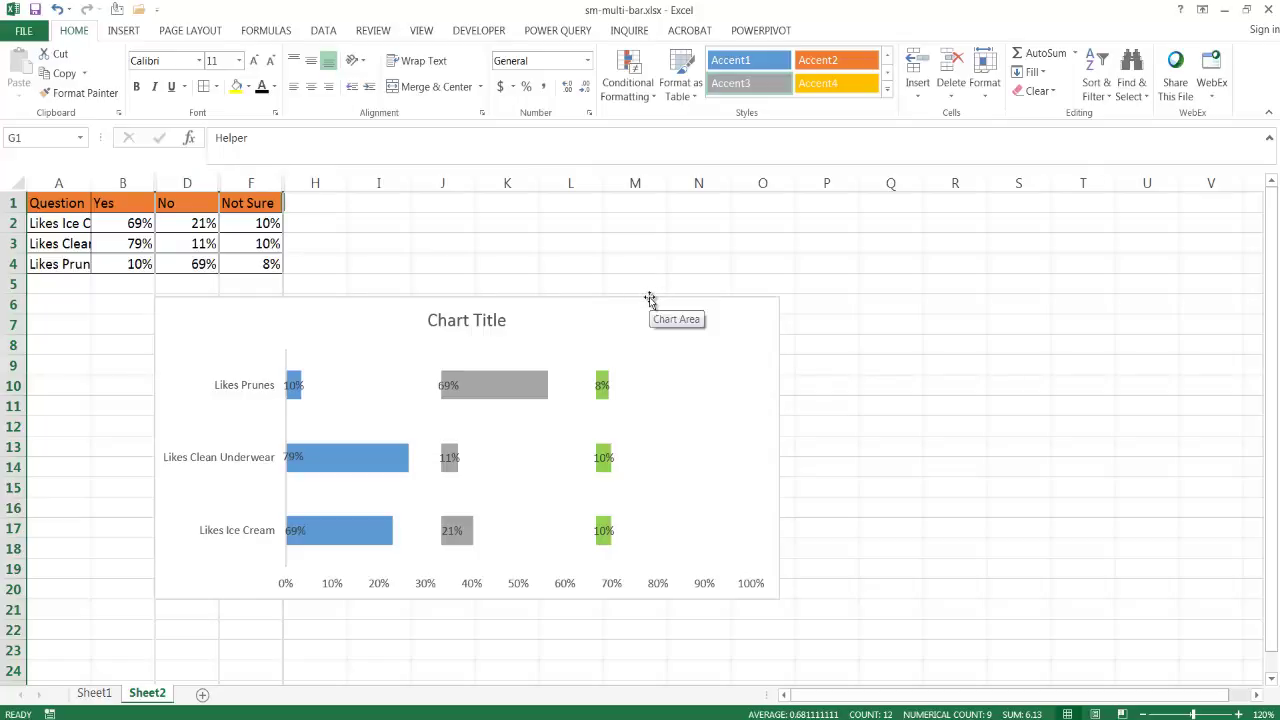
key("ctrl+shift+0")
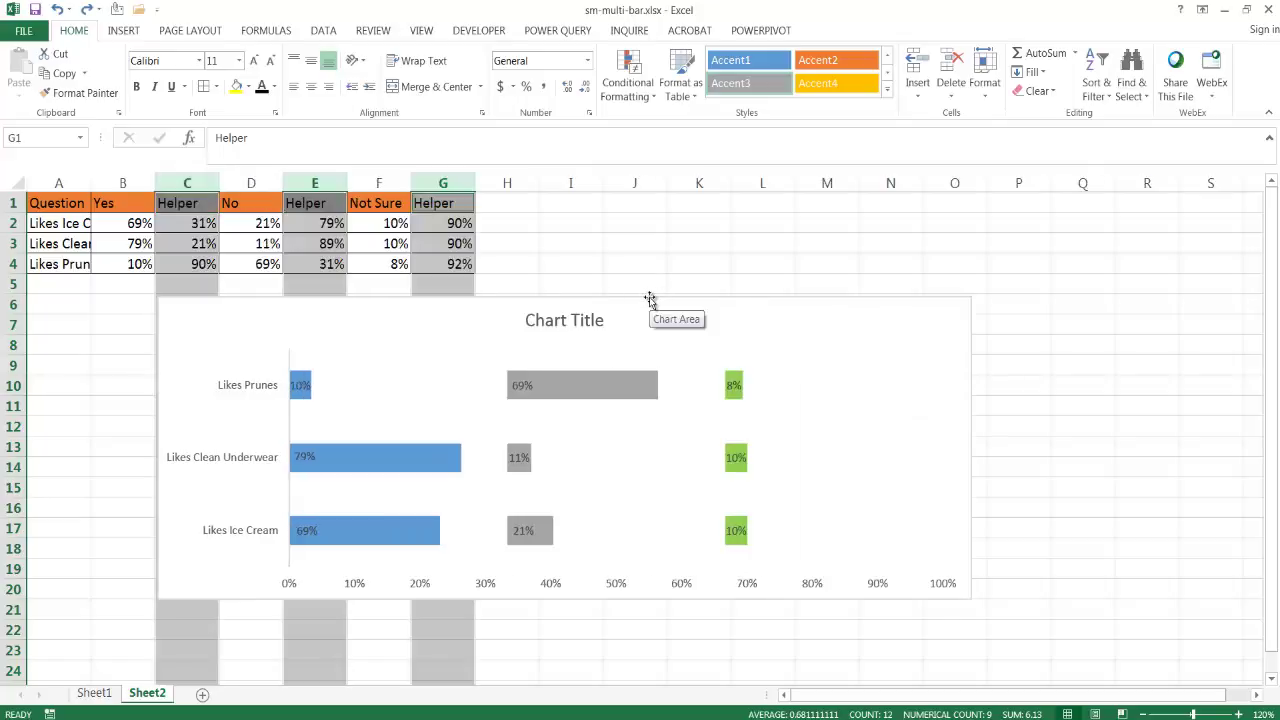
Set the chart area's properties to "Don't move or size with cells"
left_click(916, 298)
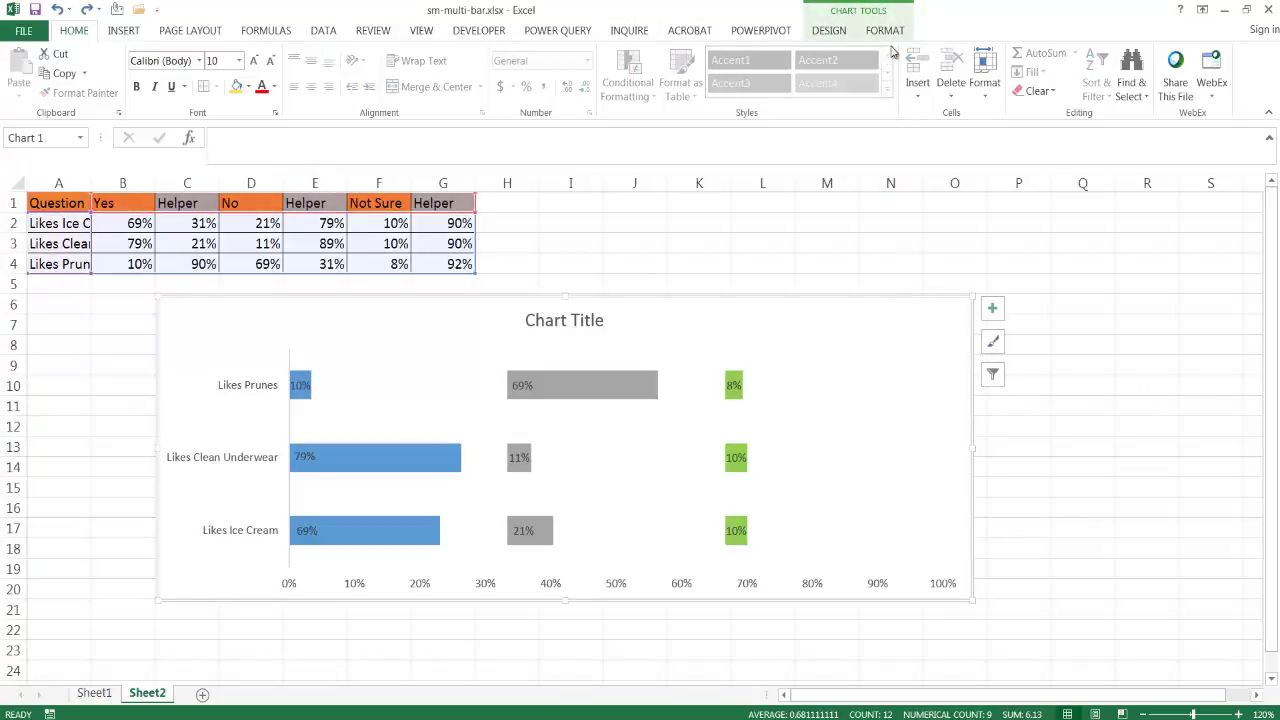
left_click(885, 31)
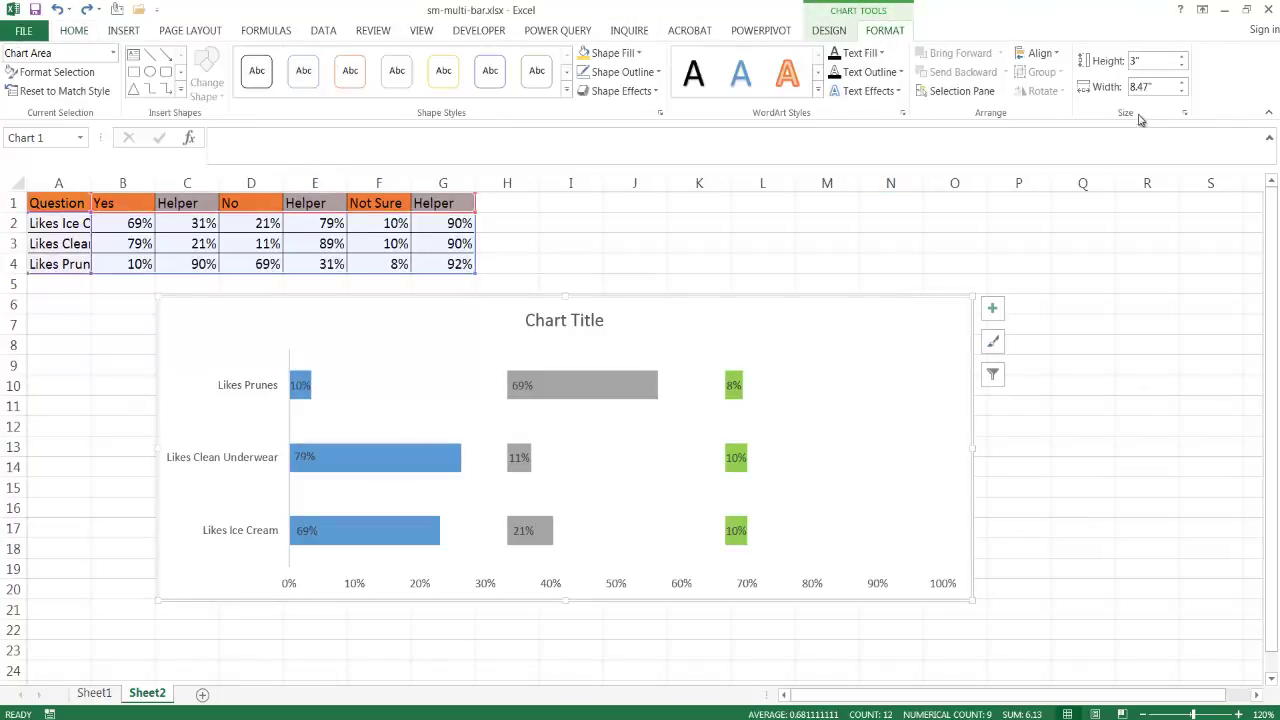
left_click(1185, 115)
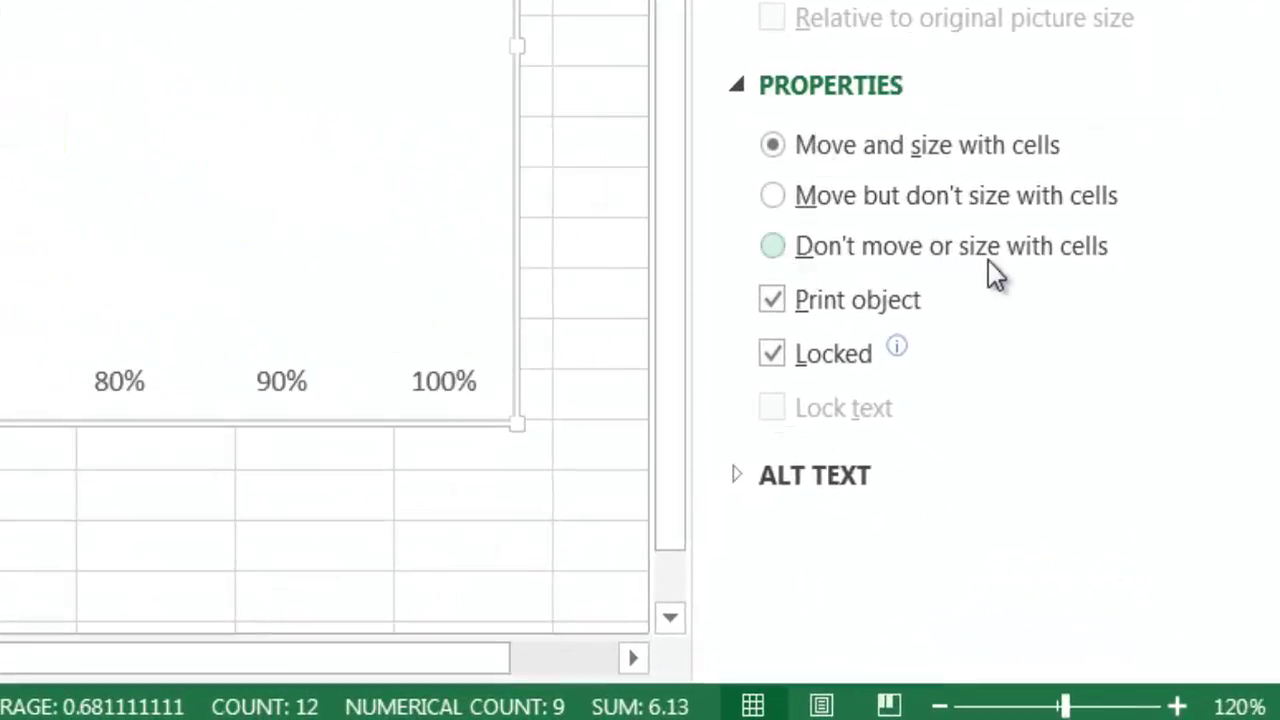
left_click(772, 247)
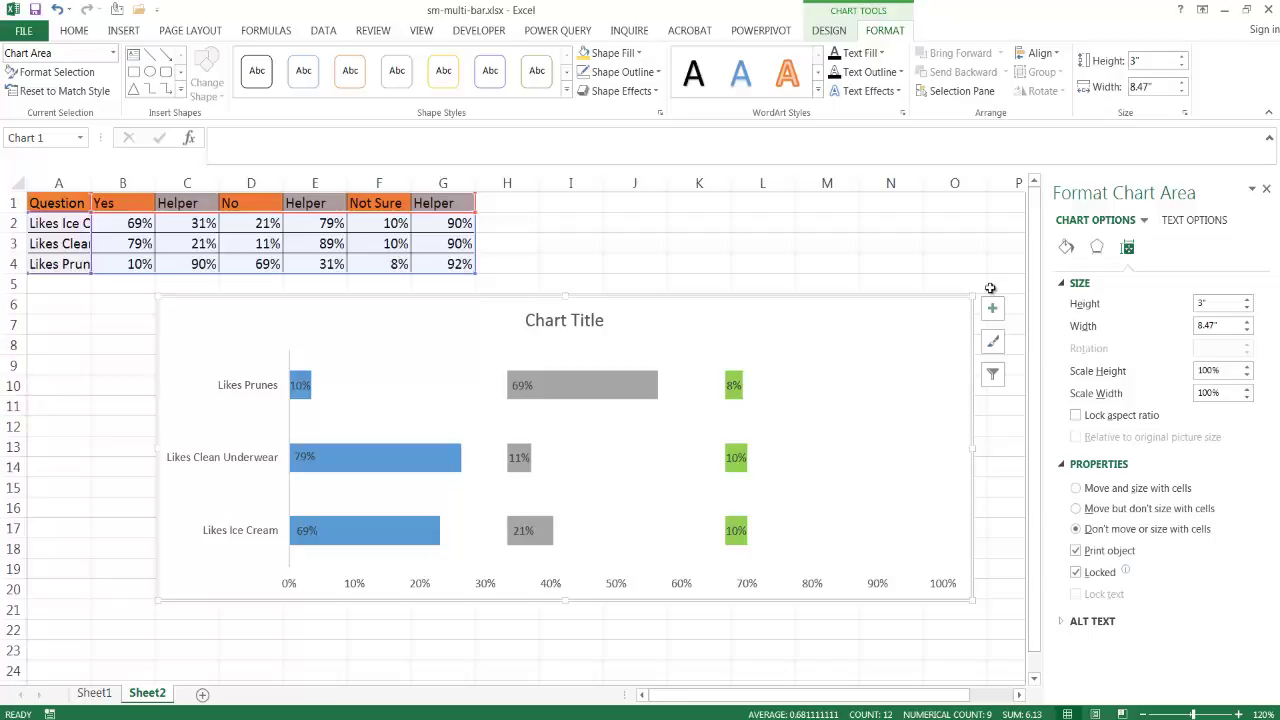
left_click(1266, 189)
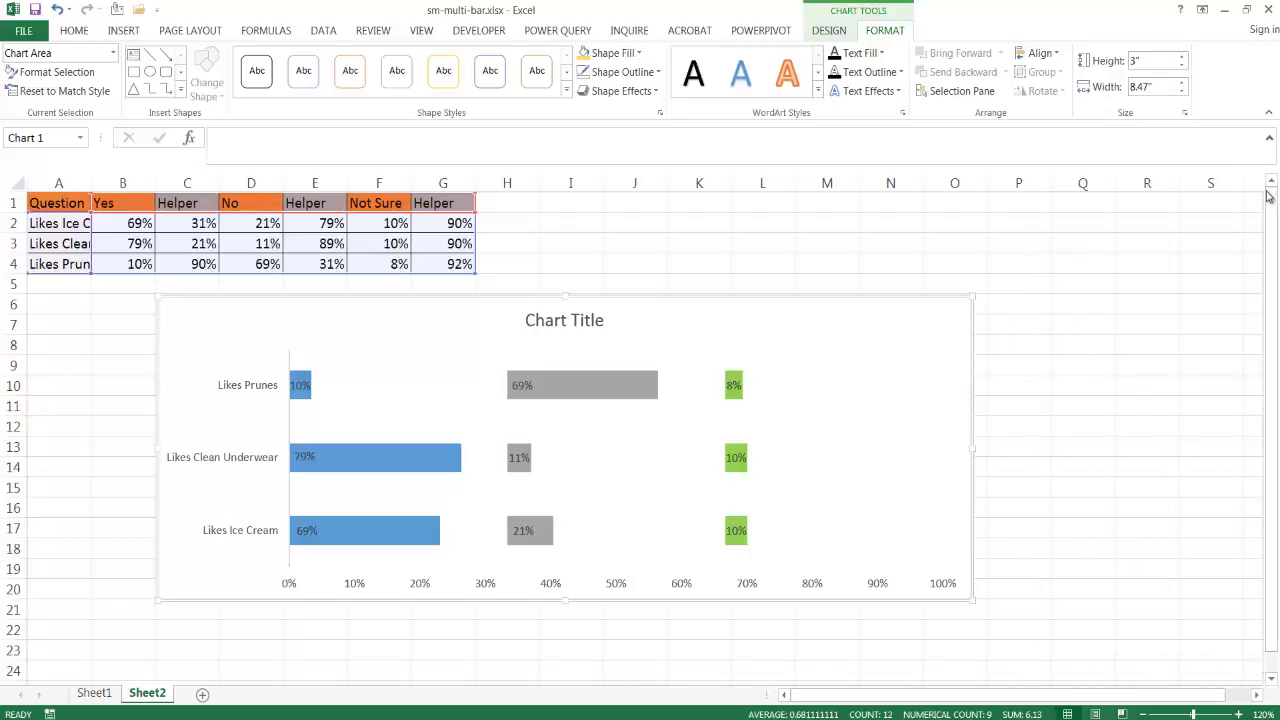
Hide the helper columns C, E and G
left_click(189, 184)
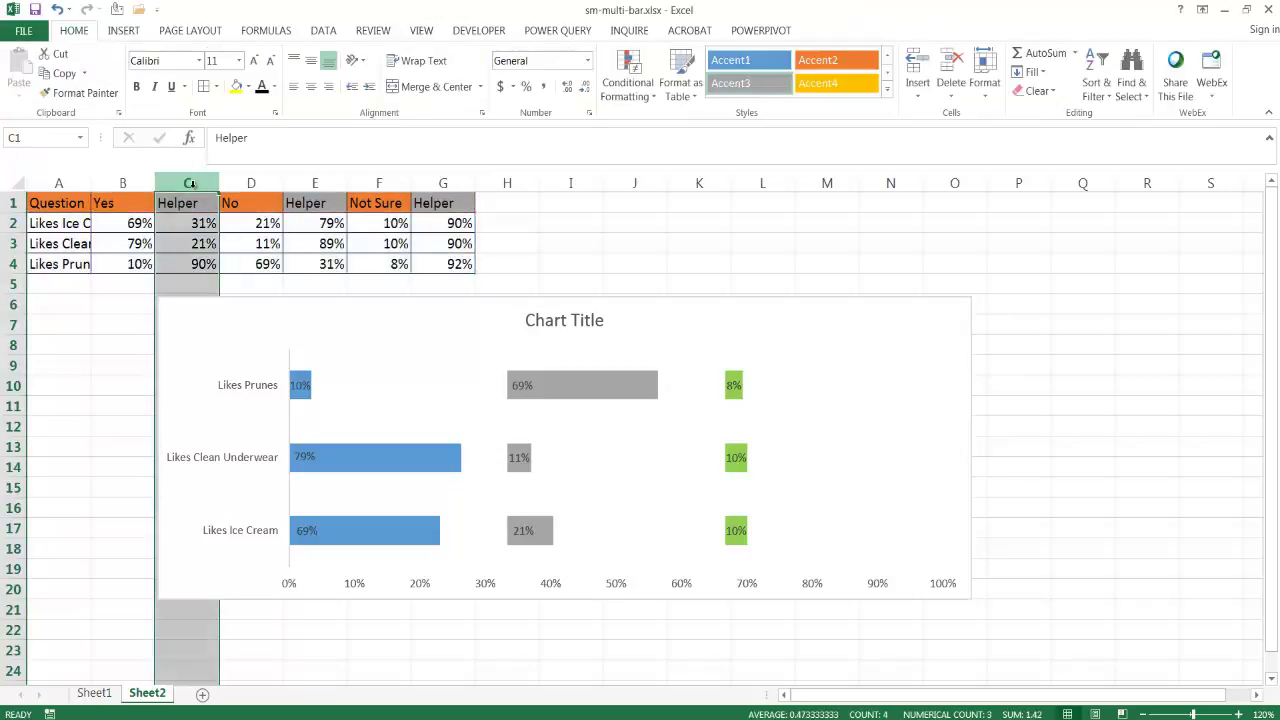
left_click(308, 187, "ctrl")
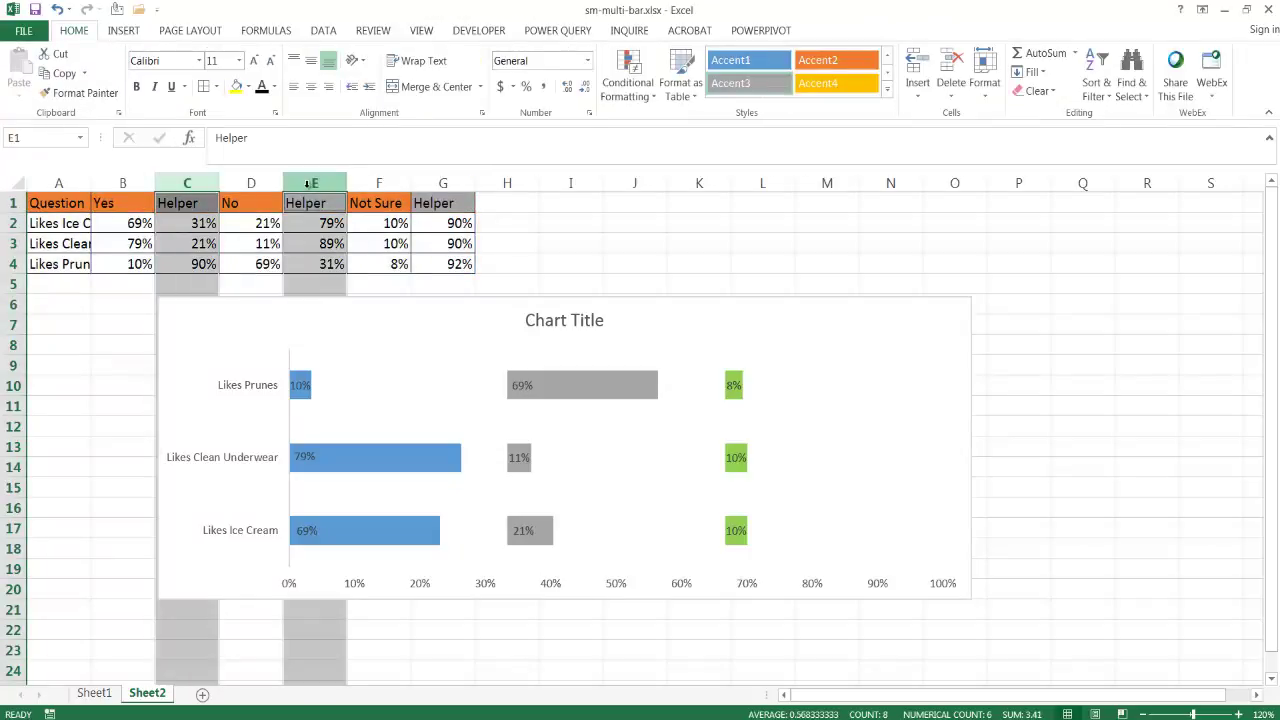
left_click(437, 181, "ctrl")
right_click(440, 183)
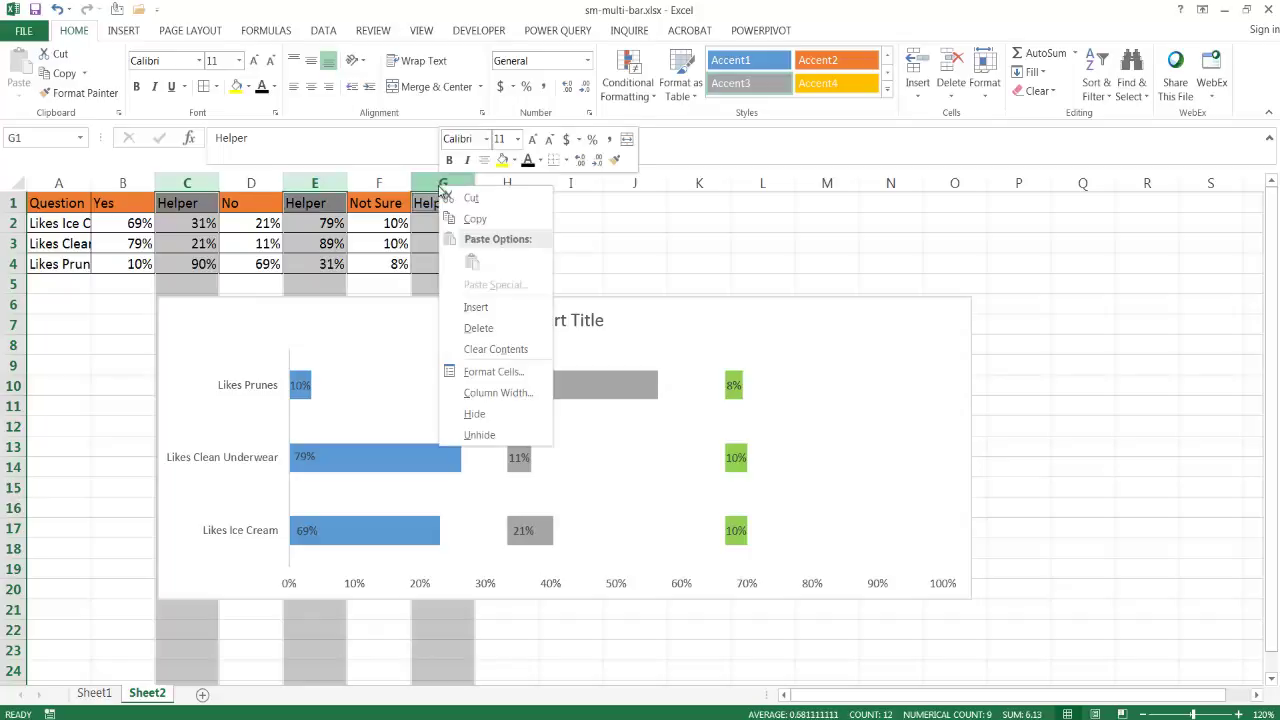
left_click(490, 411)
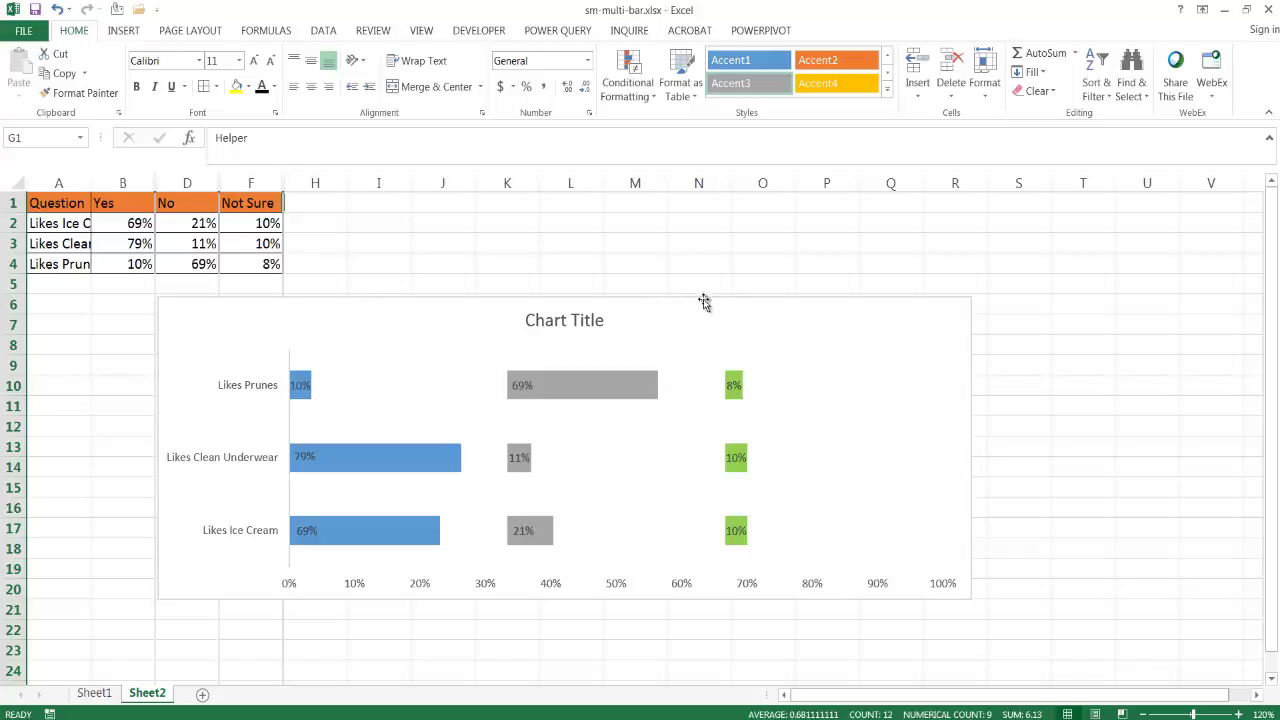
Replace the chart's placeholder title text with "Questionairre"
left_click(557, 322)
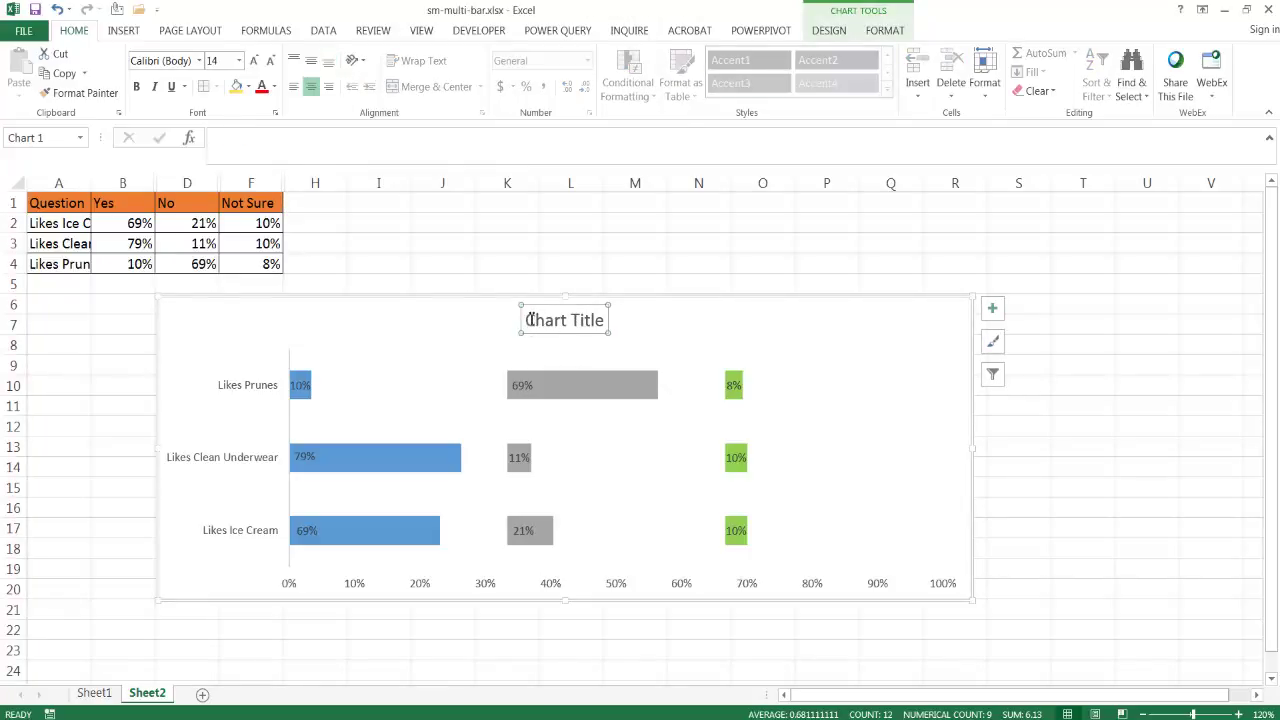
left_click_drag(529, 320, 595, 319)
type("AQu")
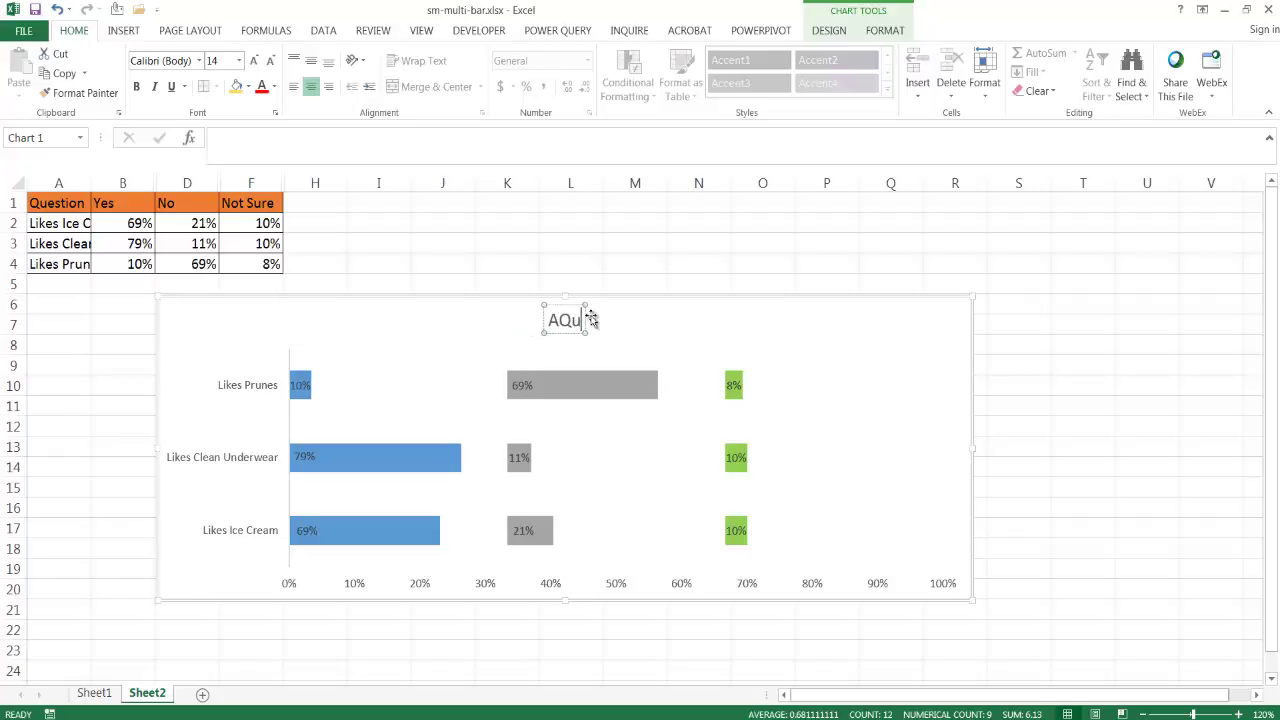
key("BackSpace")
key("BackSpace")
key("BackSpace")
type("Qu")
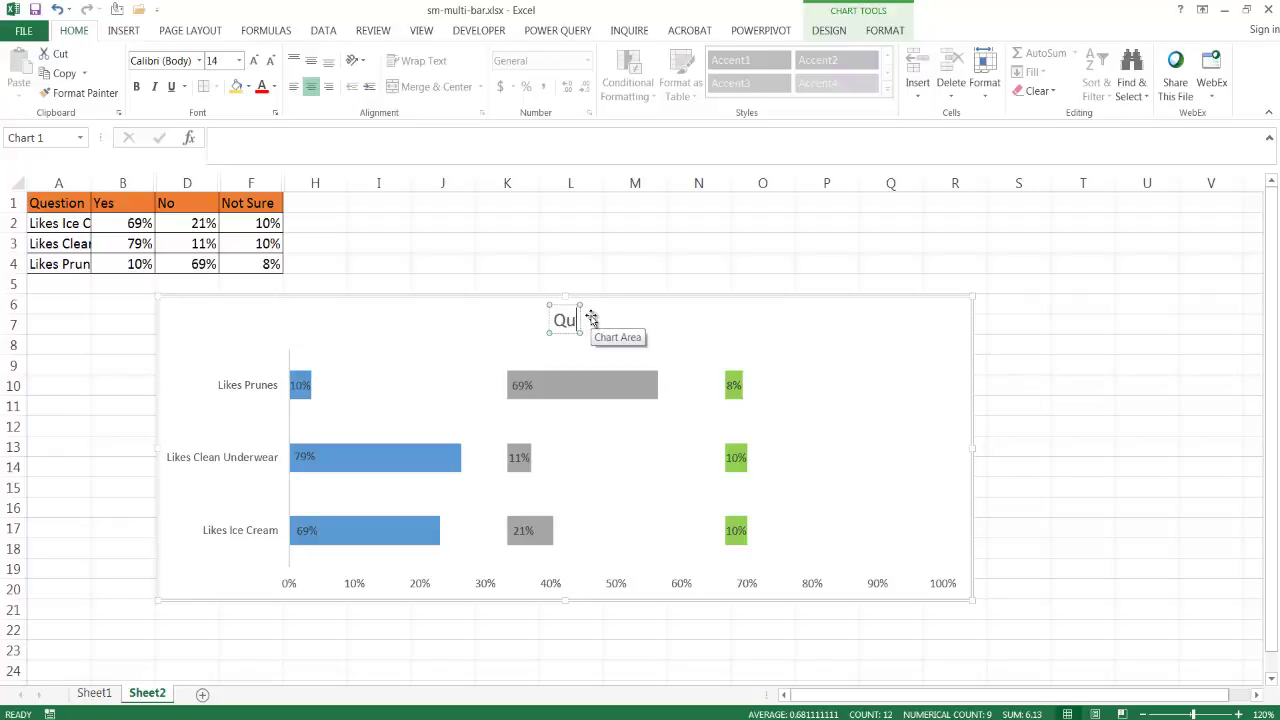
type("estion")
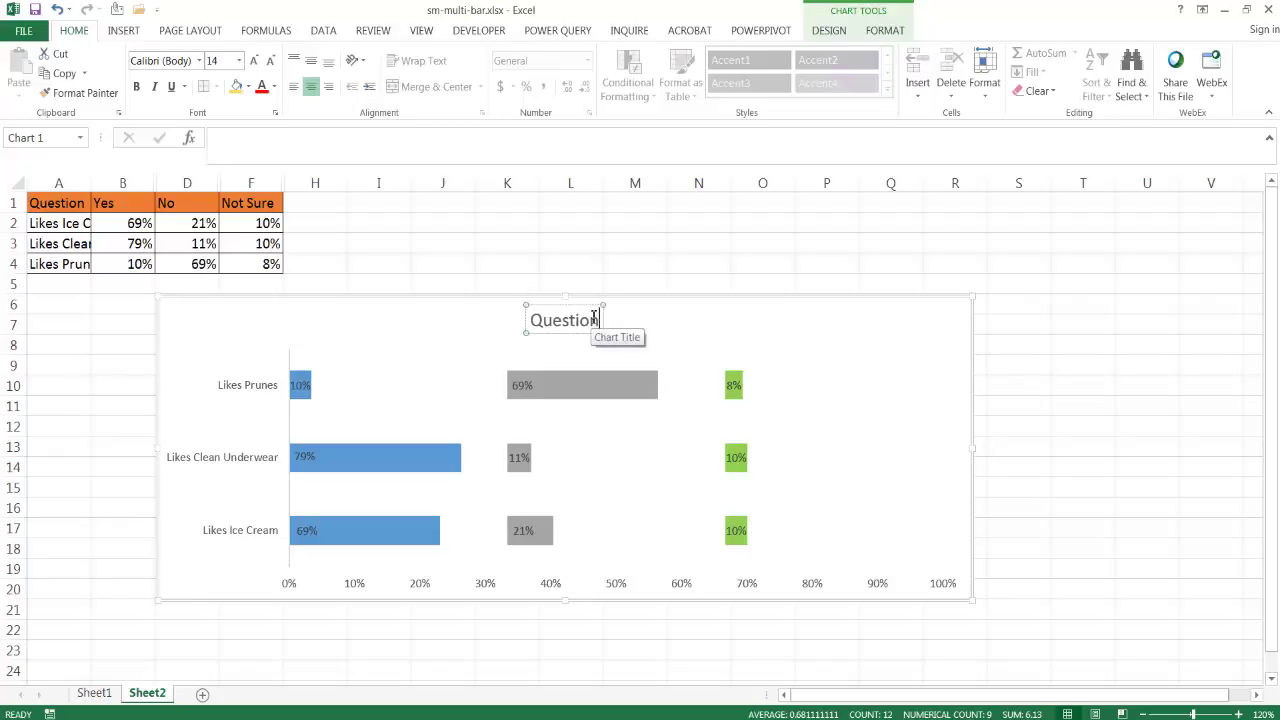
type("nair")
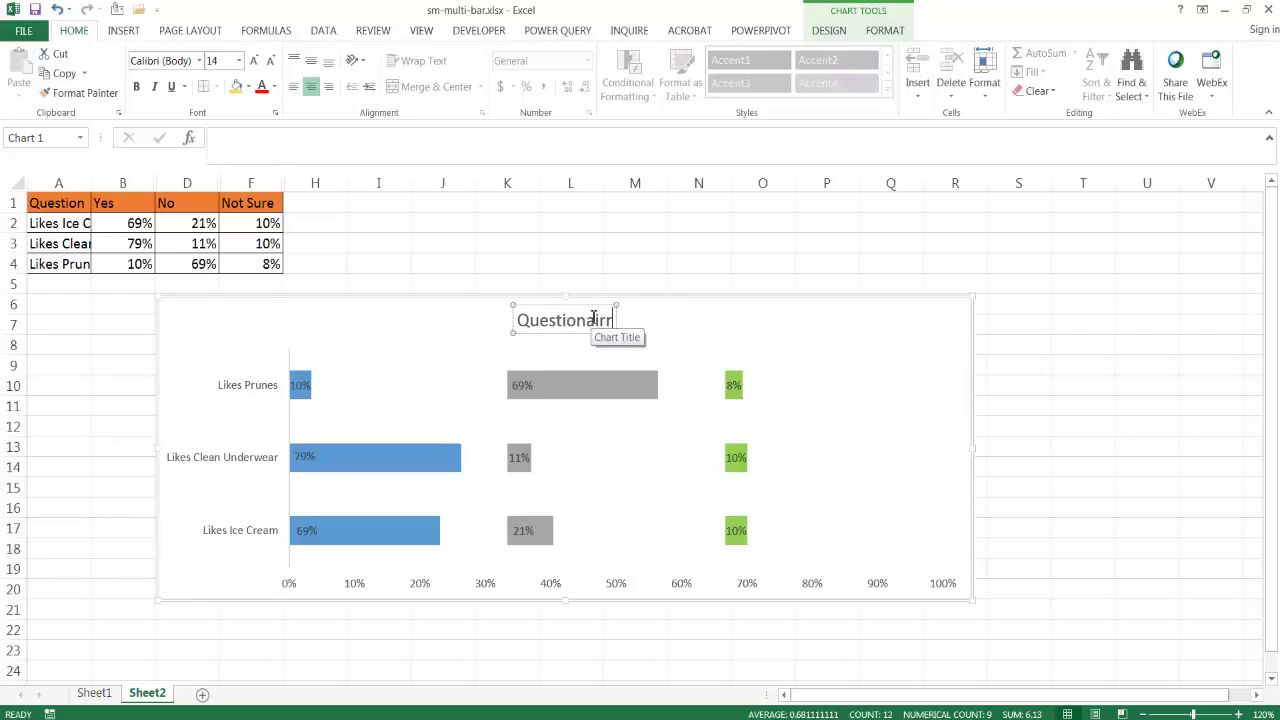
key("BackSpace")
type("re")
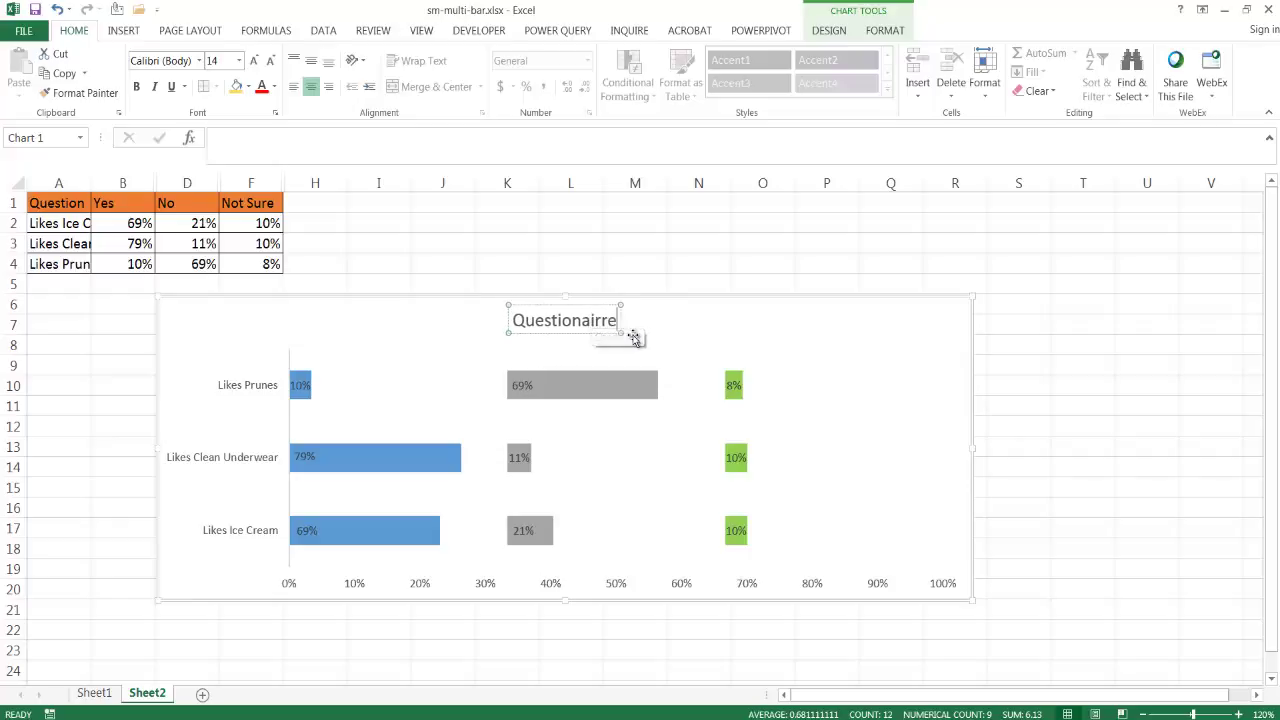
left_click(611, 259)
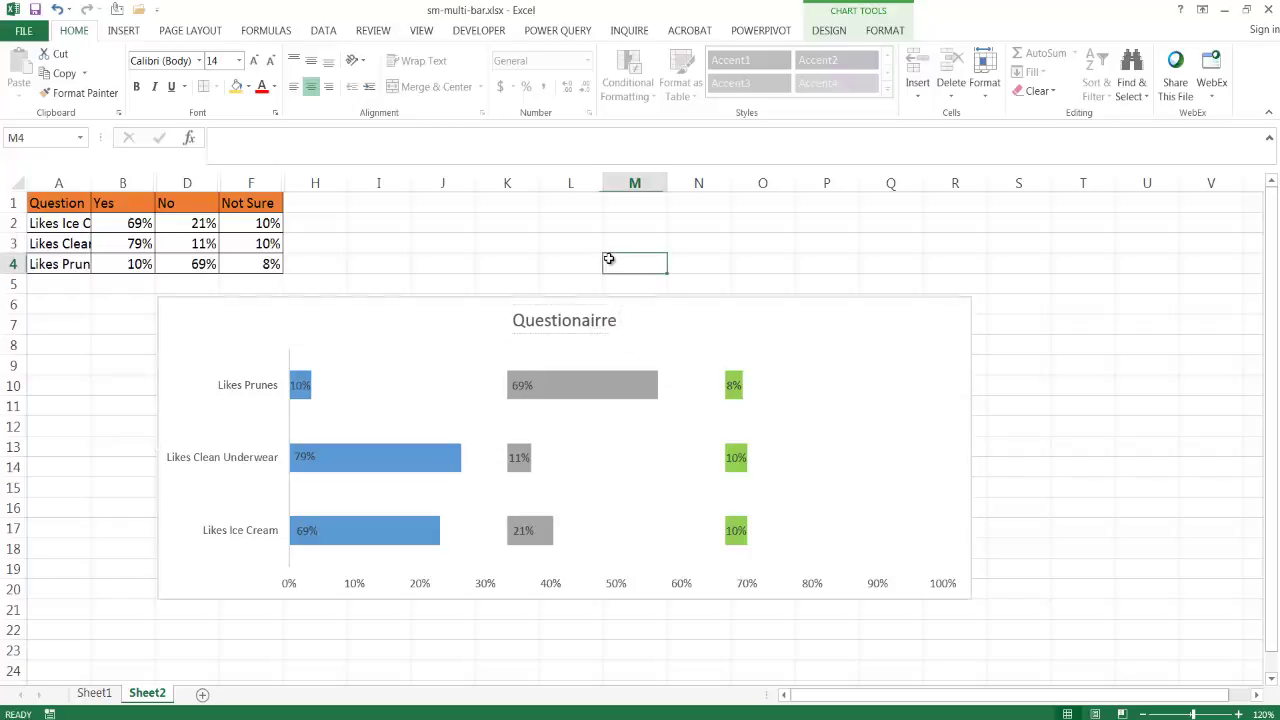
Move the chart title to the chart's upper-left corner, above the category labels
left_click(566, 329)
left_click_drag(561, 333, 222, 332)
left_click(335, 265)
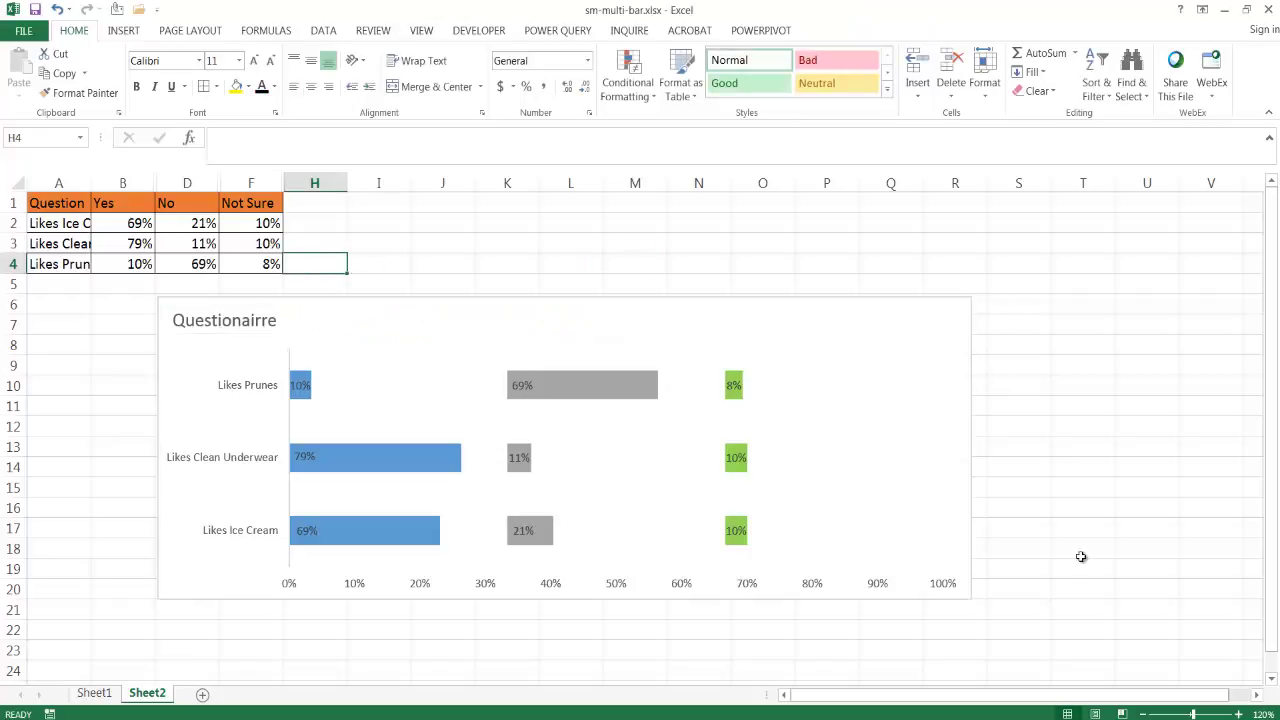
Correct the spelling of the chart title to "Questionnaire"
left_click(240, 322)
left_click(241, 322)
type("n")
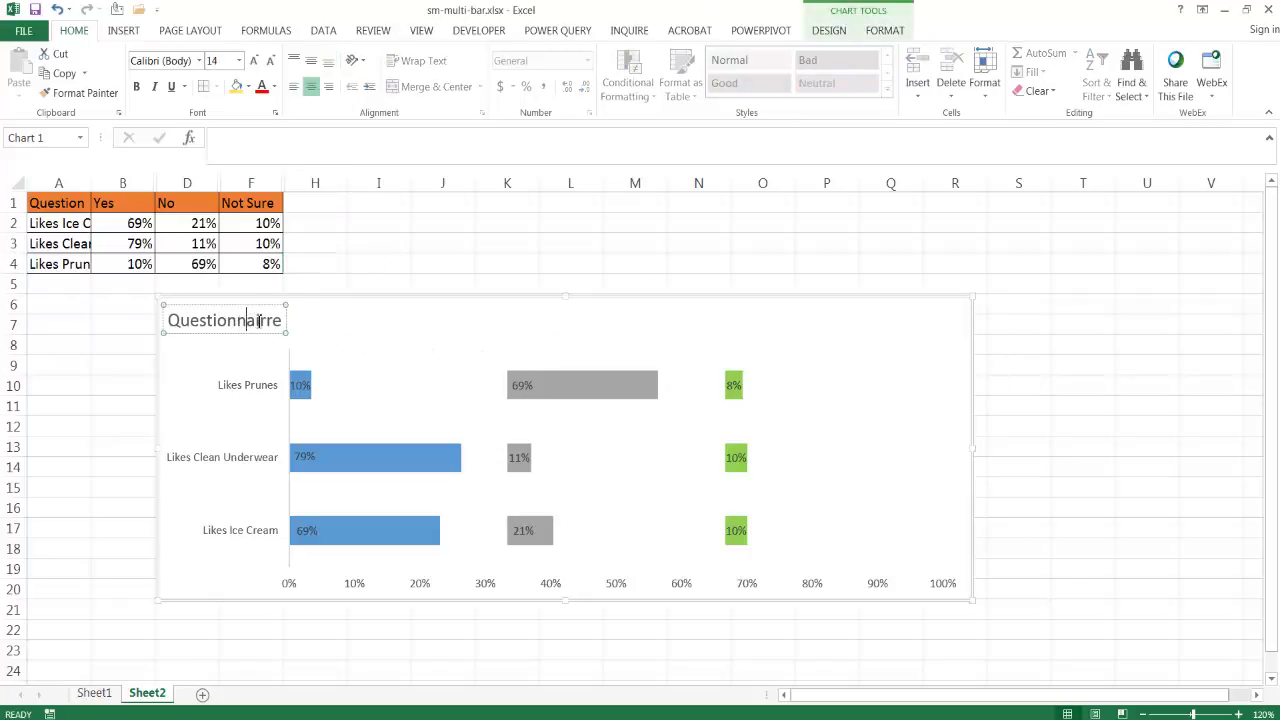
key("Delete")
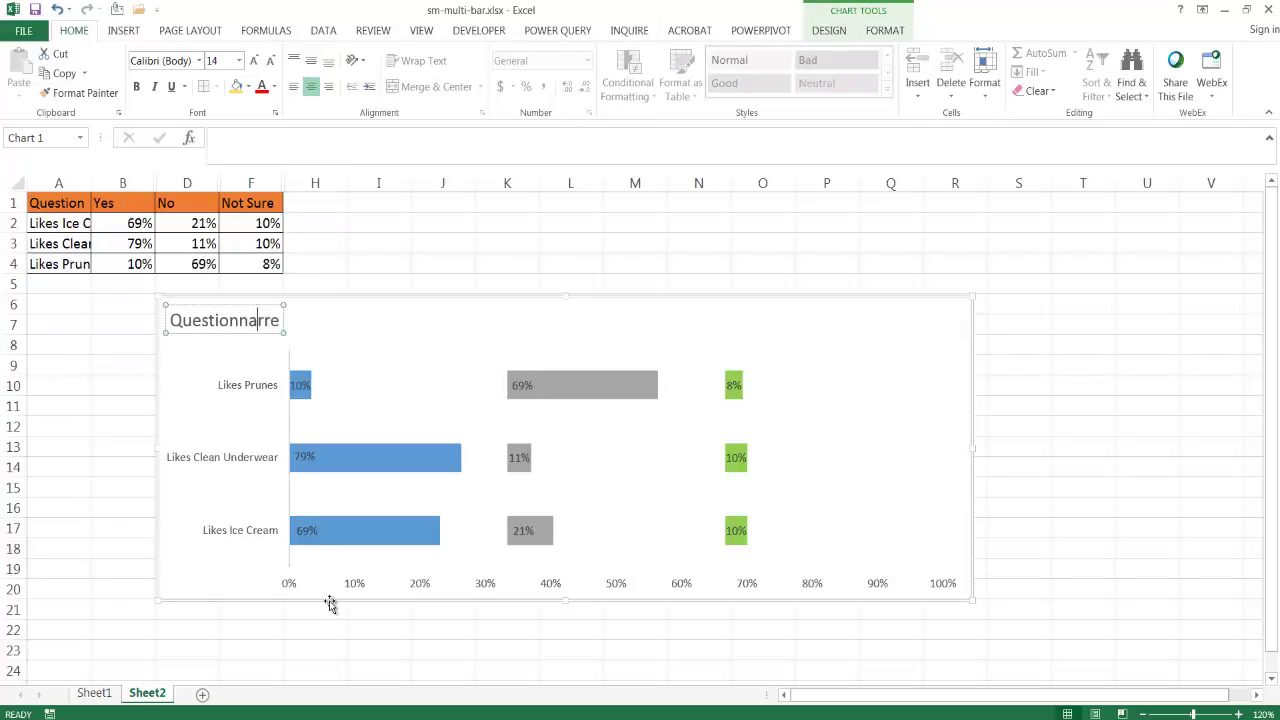
type("i")
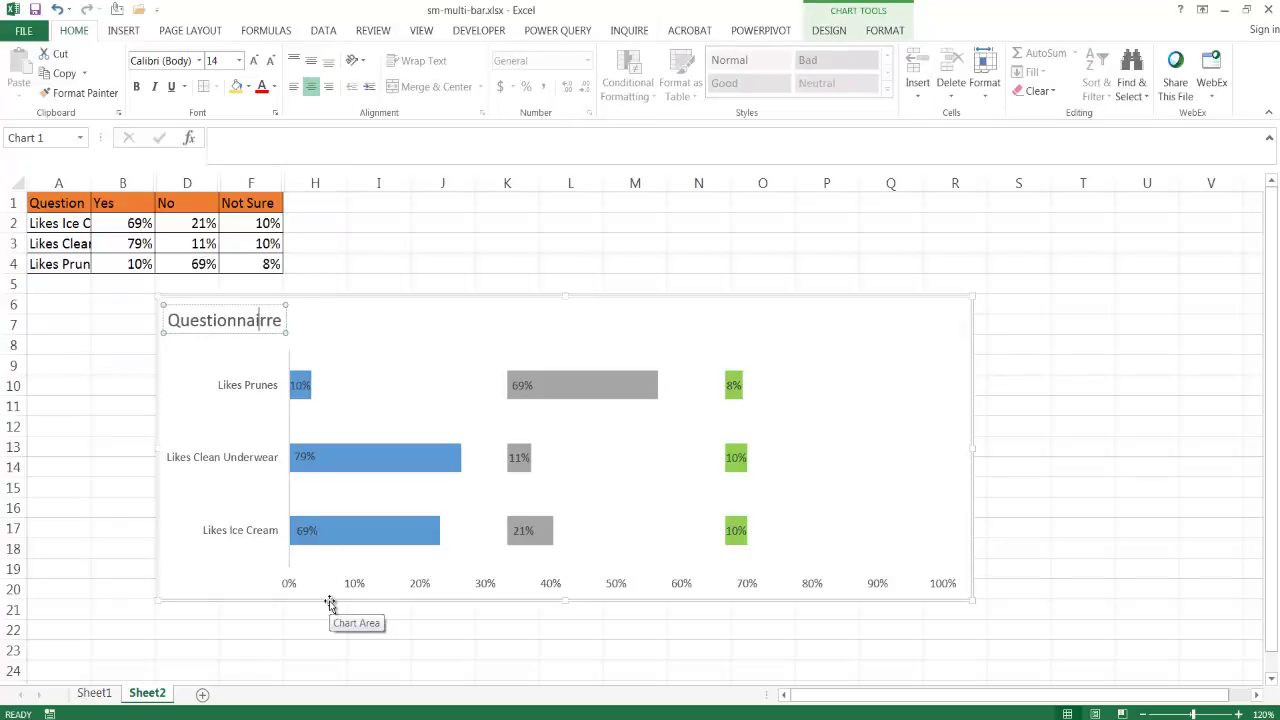
key("Delete")
left_click(395, 650)
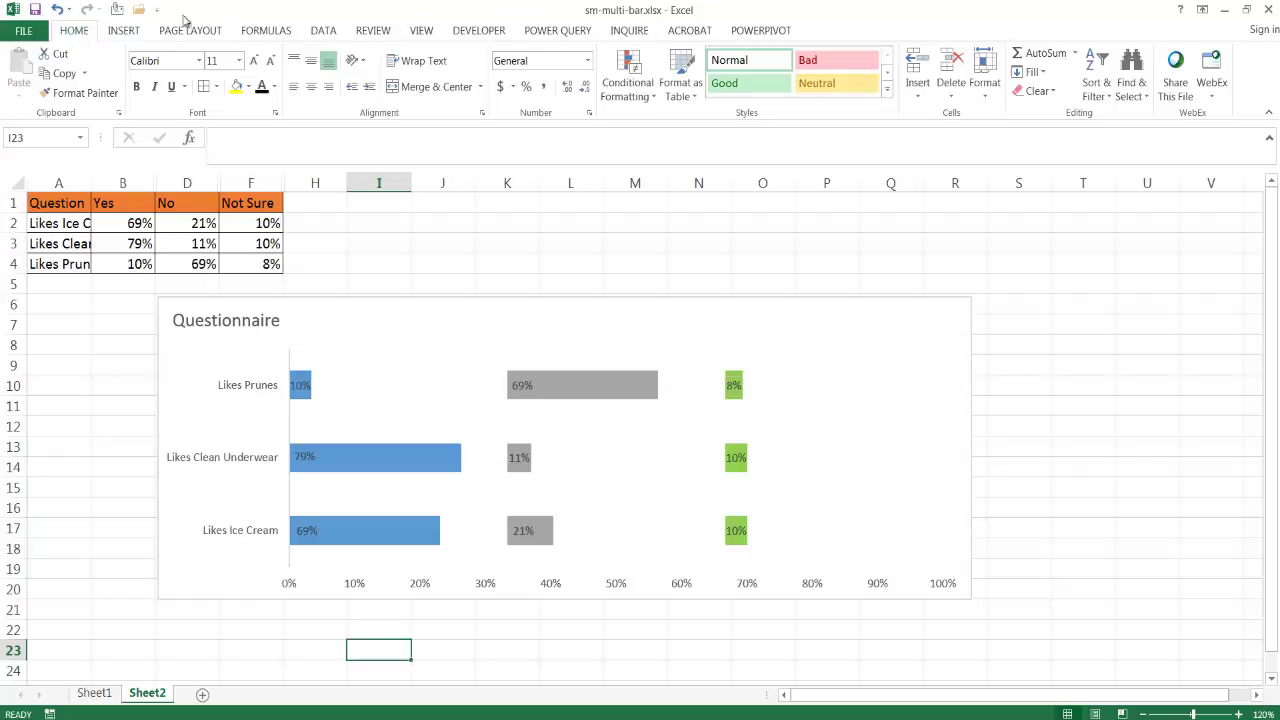
Insert a small text box reading "Yes" above the first blue bar of the chart
left_click(125, 31)
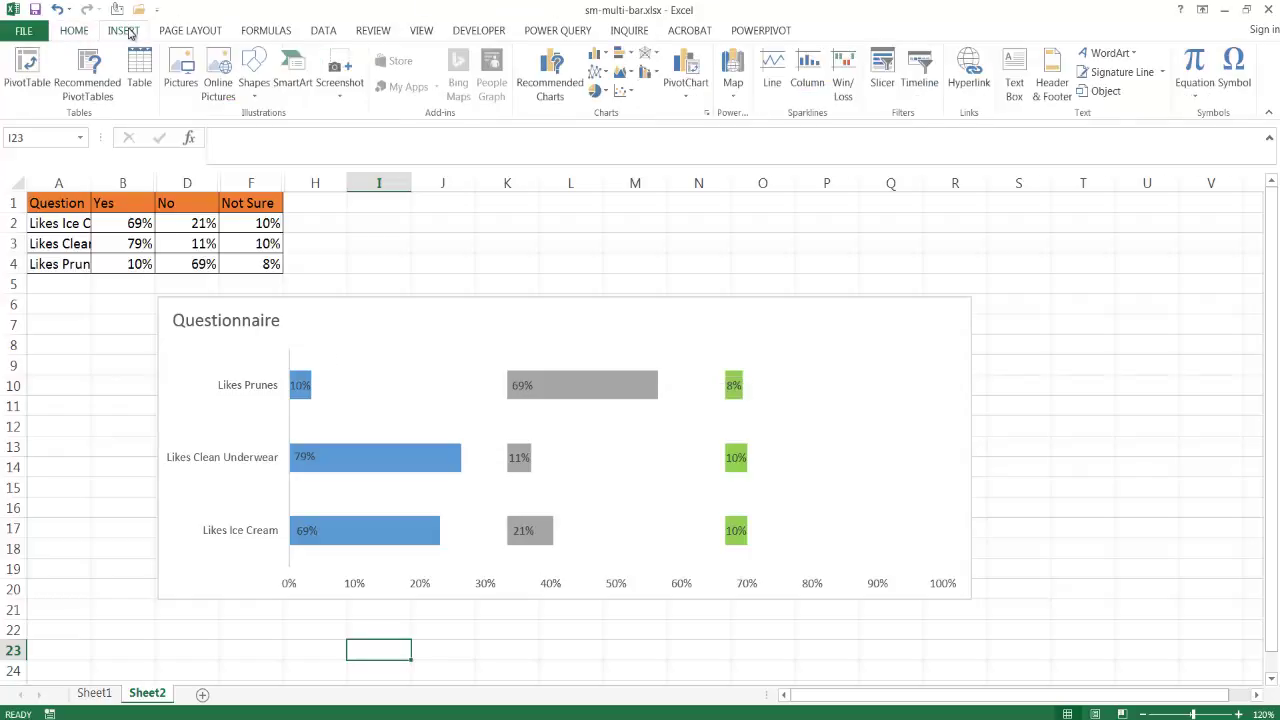
left_click(1014, 78)
left_click_drag(304, 340, 343, 360)
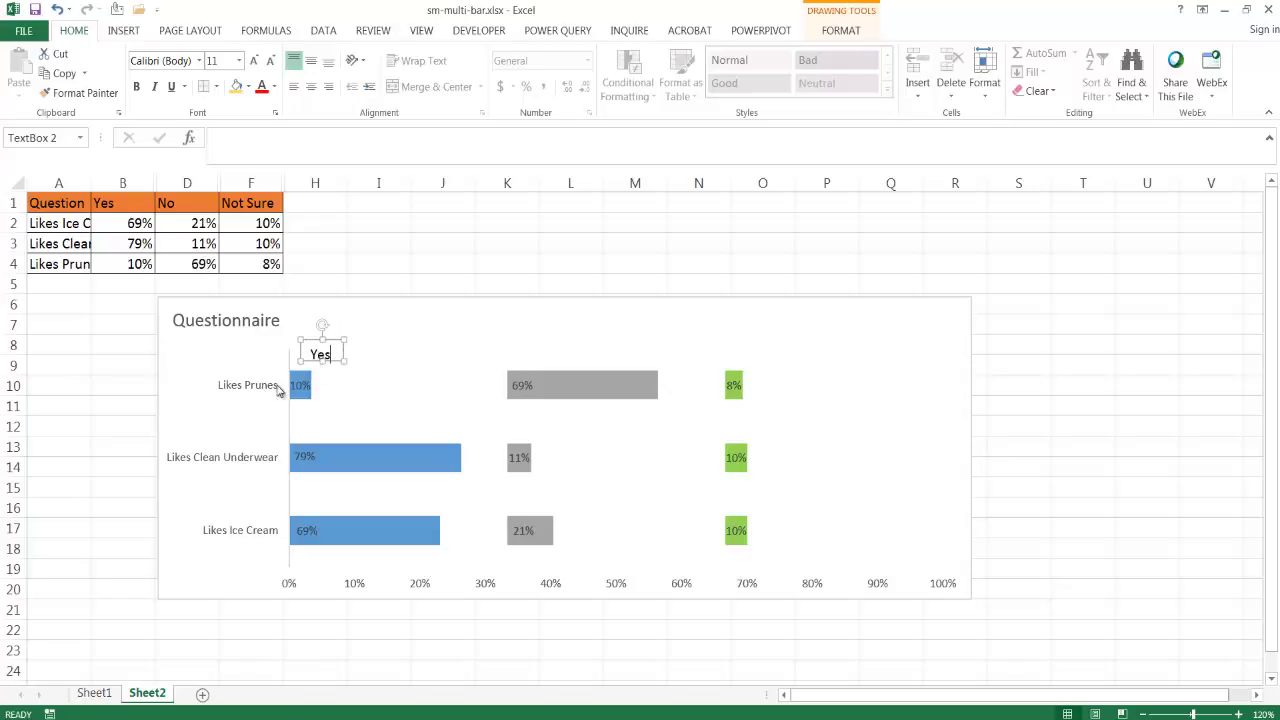
Check the font size of the blue bars' data labels and set the "Yes" text box to the same size, 9
left_click(322, 393)
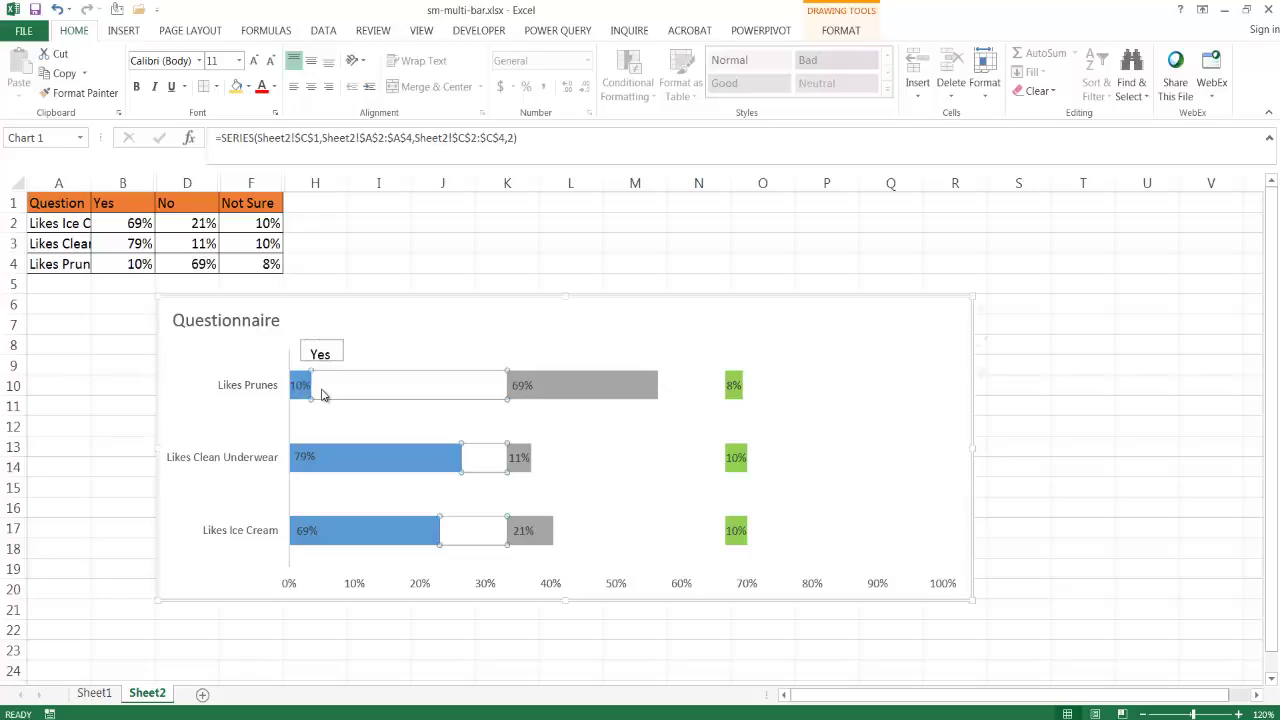
left_click(301, 389)
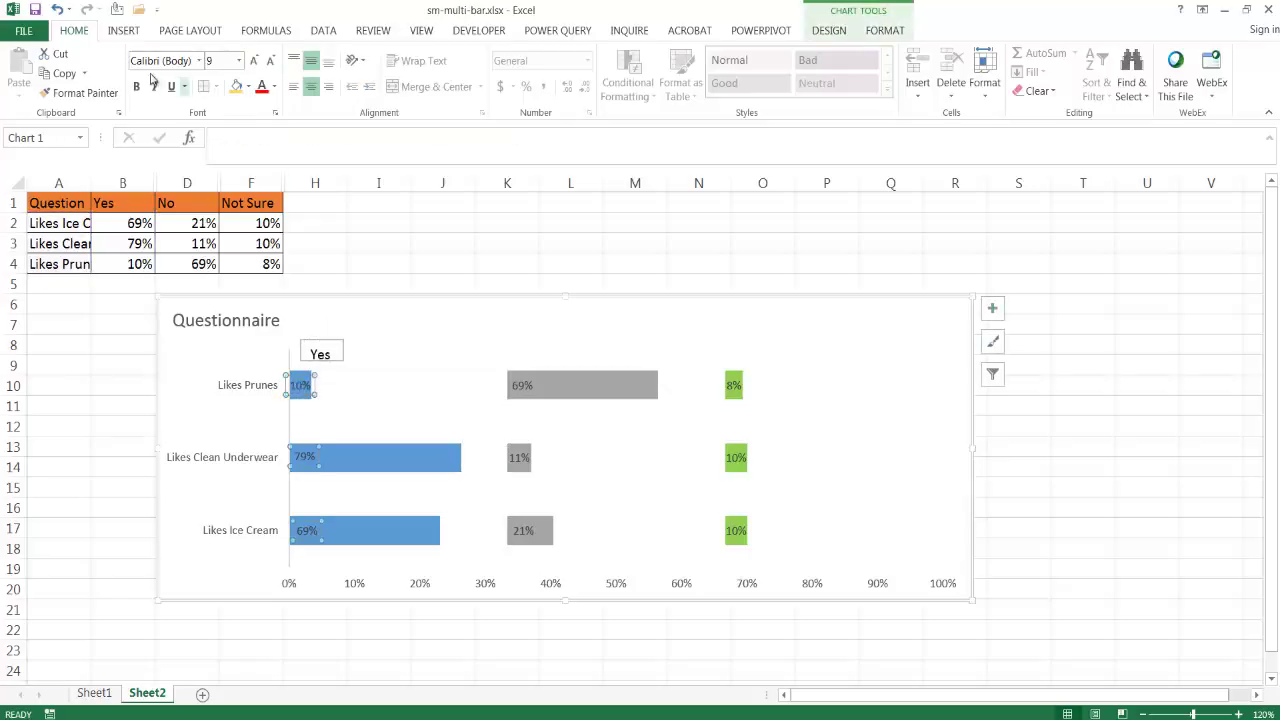
left_click(322, 355)
double_click(321, 355)
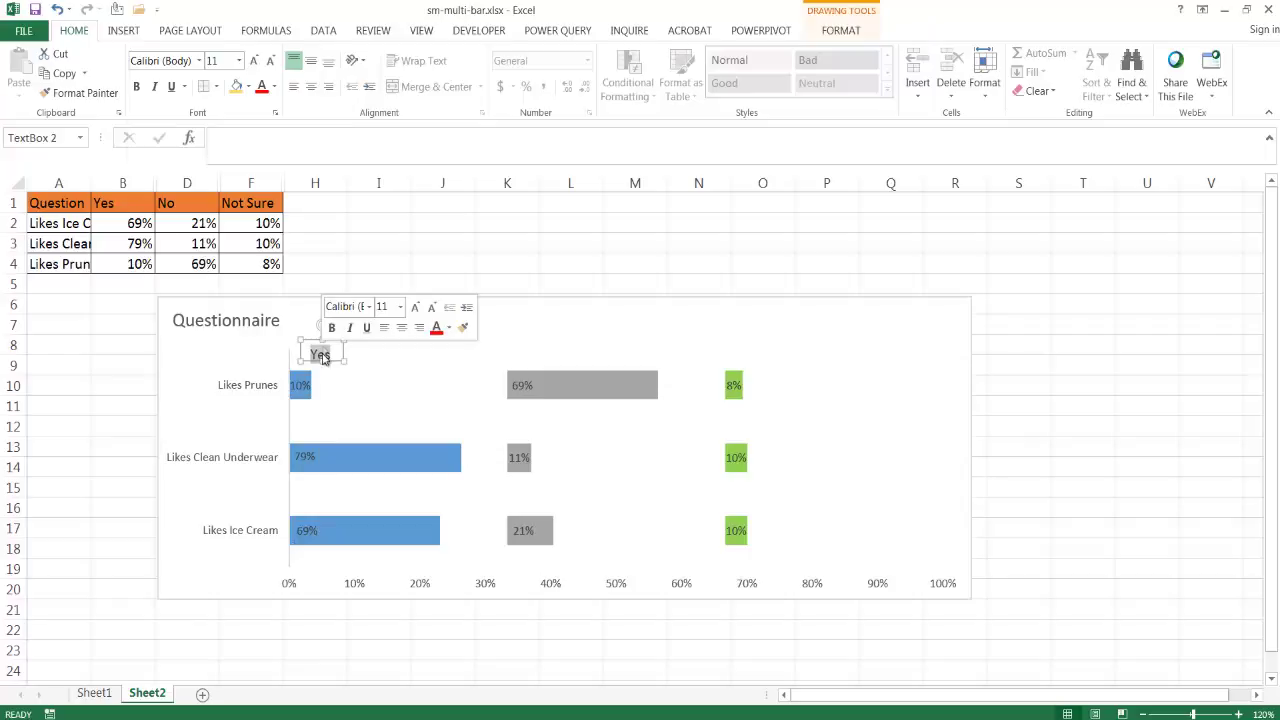
left_click(240, 61)
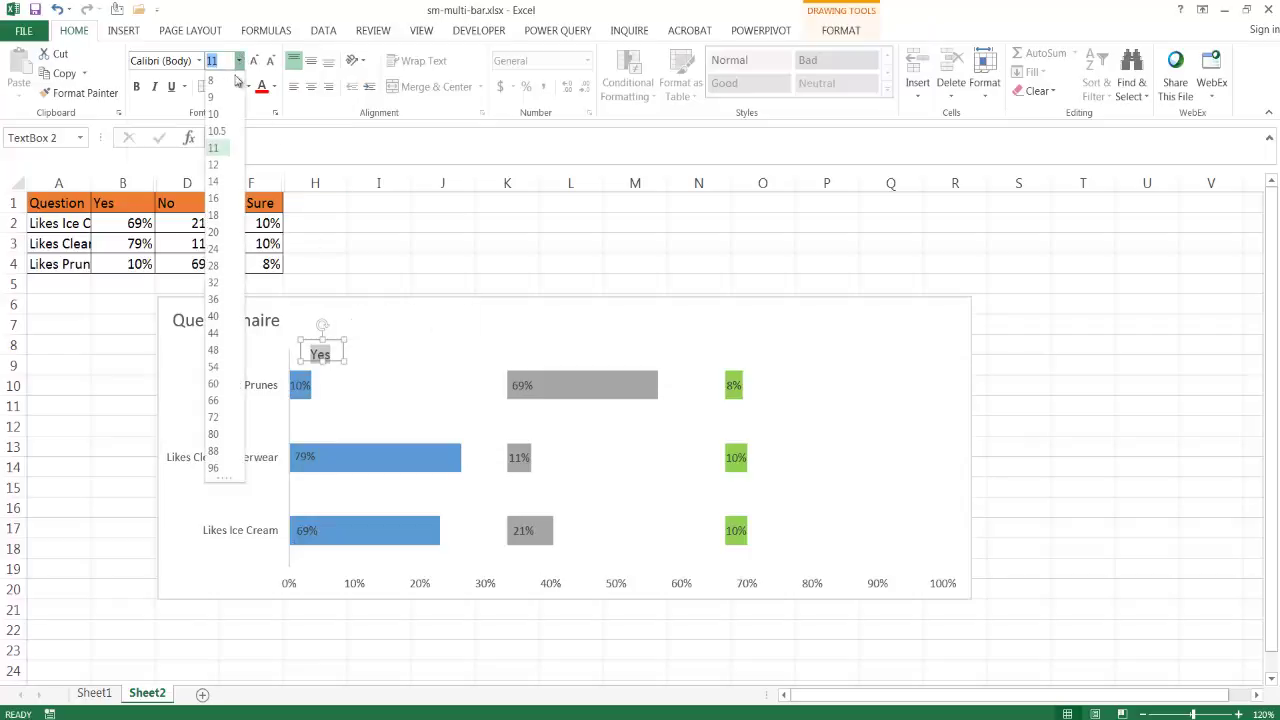
left_click(228, 105)
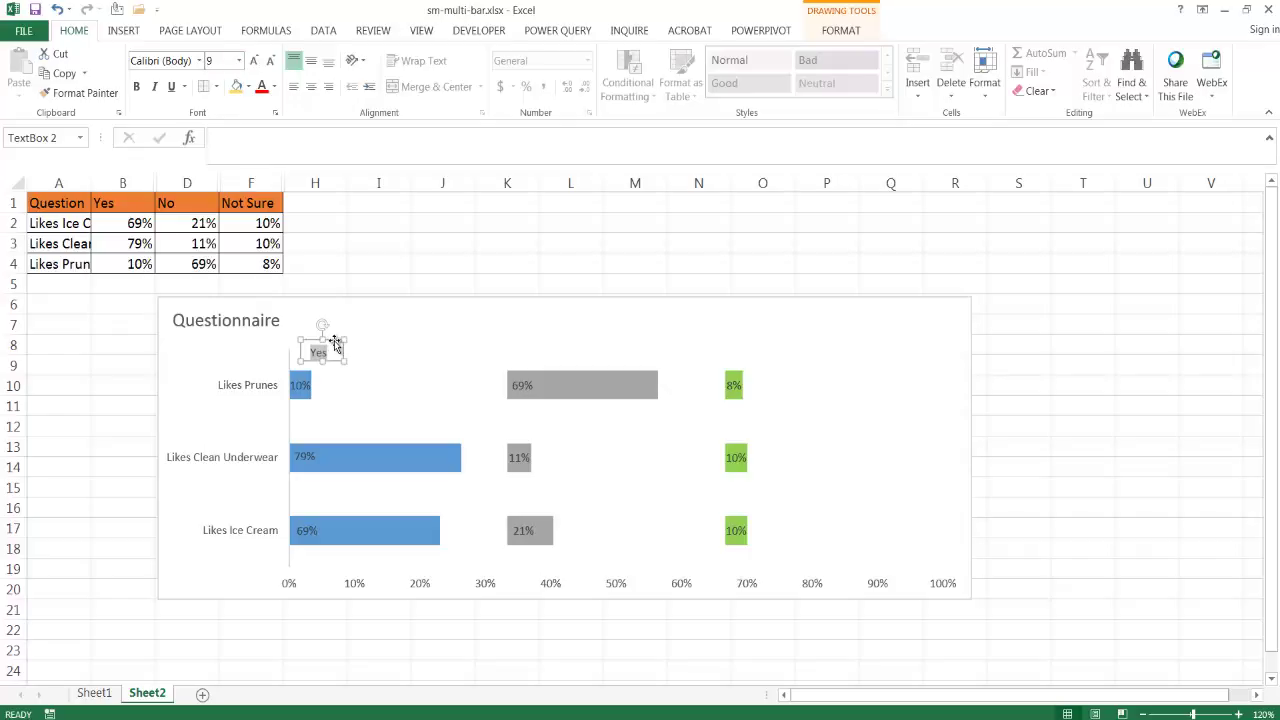
Move the "Yes" text box slightly up and give it no fill and no outline
left_click(323, 345)
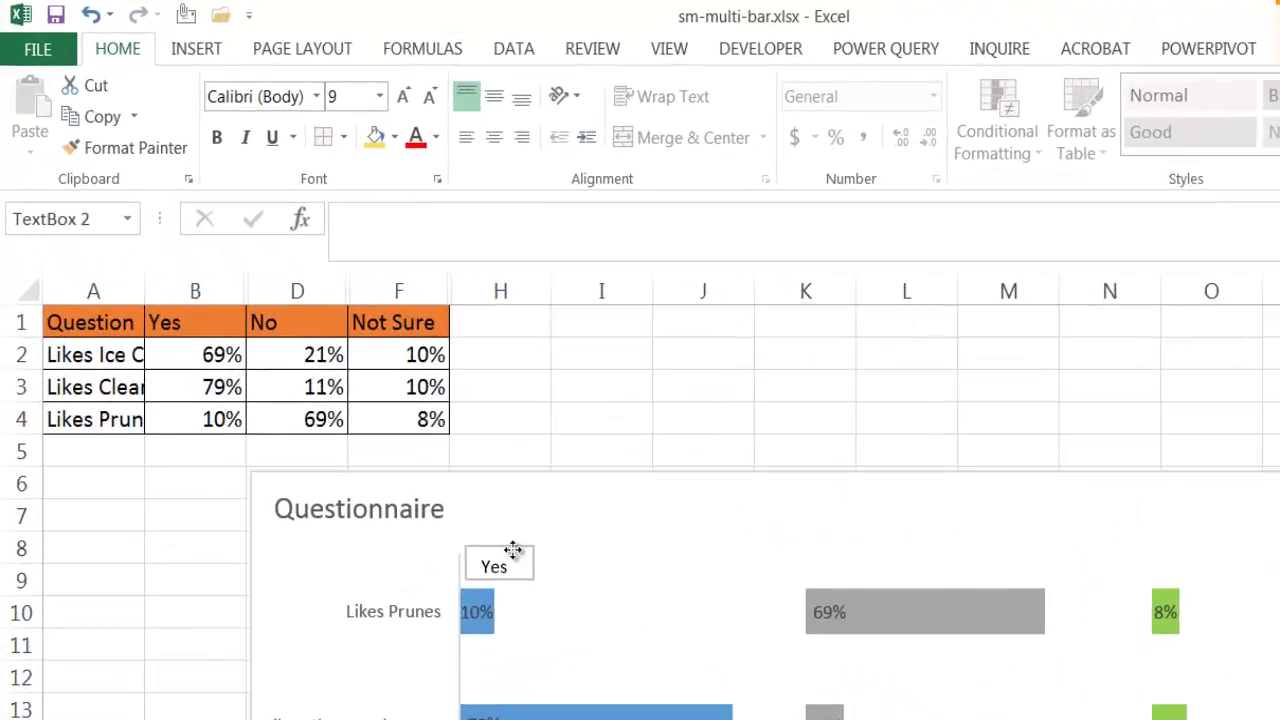
mouse_move(513, 550)
left_mouse_down()
mouse_move(483, 546)
mouse_move(531, 537)
left_mouse_up()
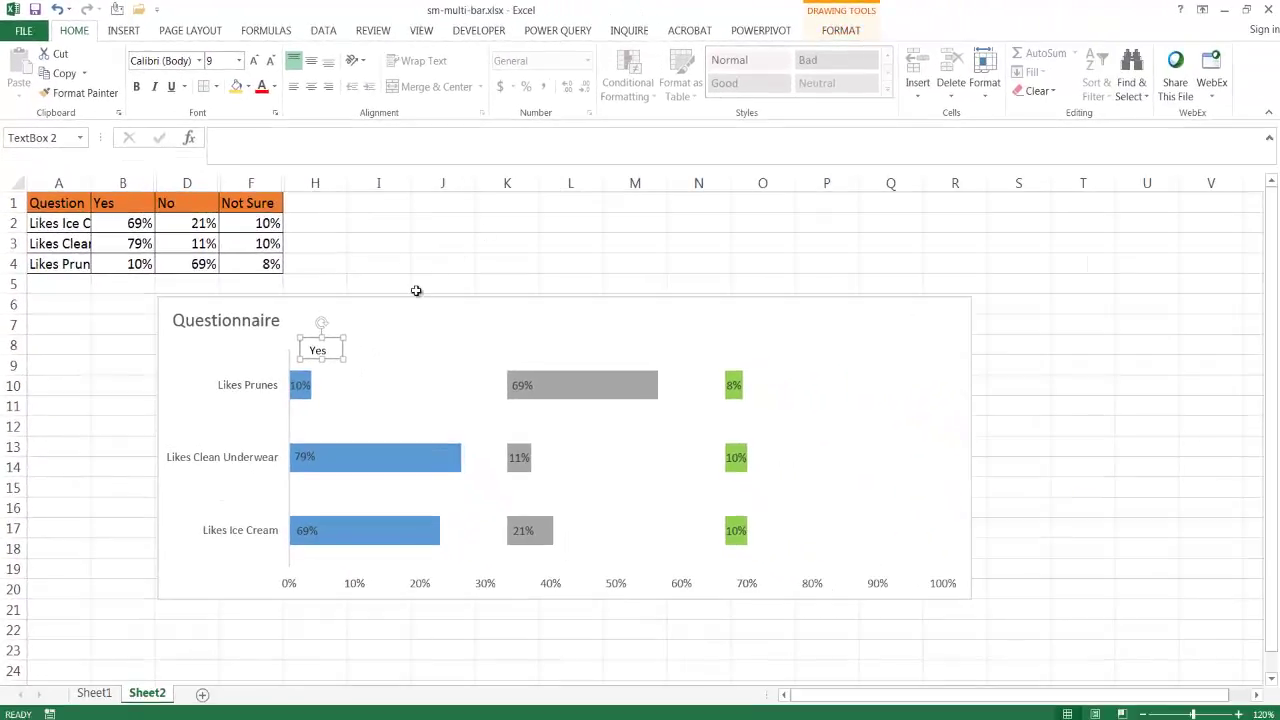
left_click(840, 30)
left_click(576, 53)
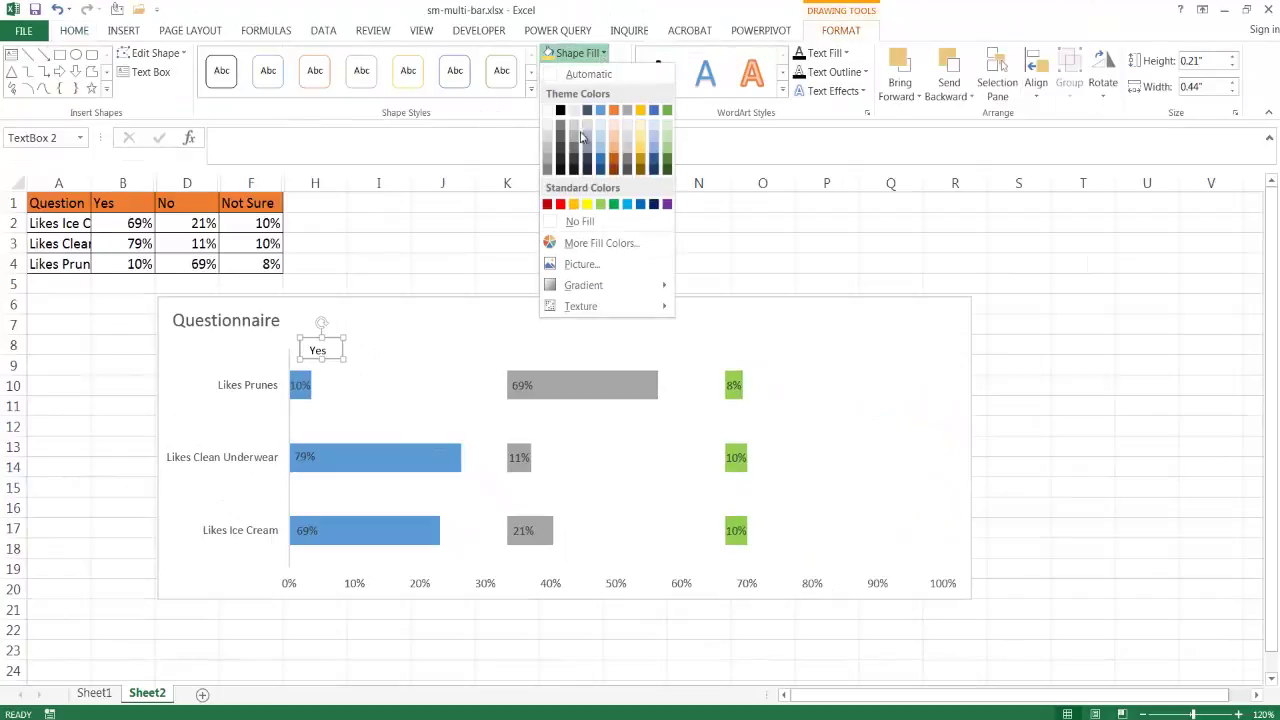
left_click(580, 222)
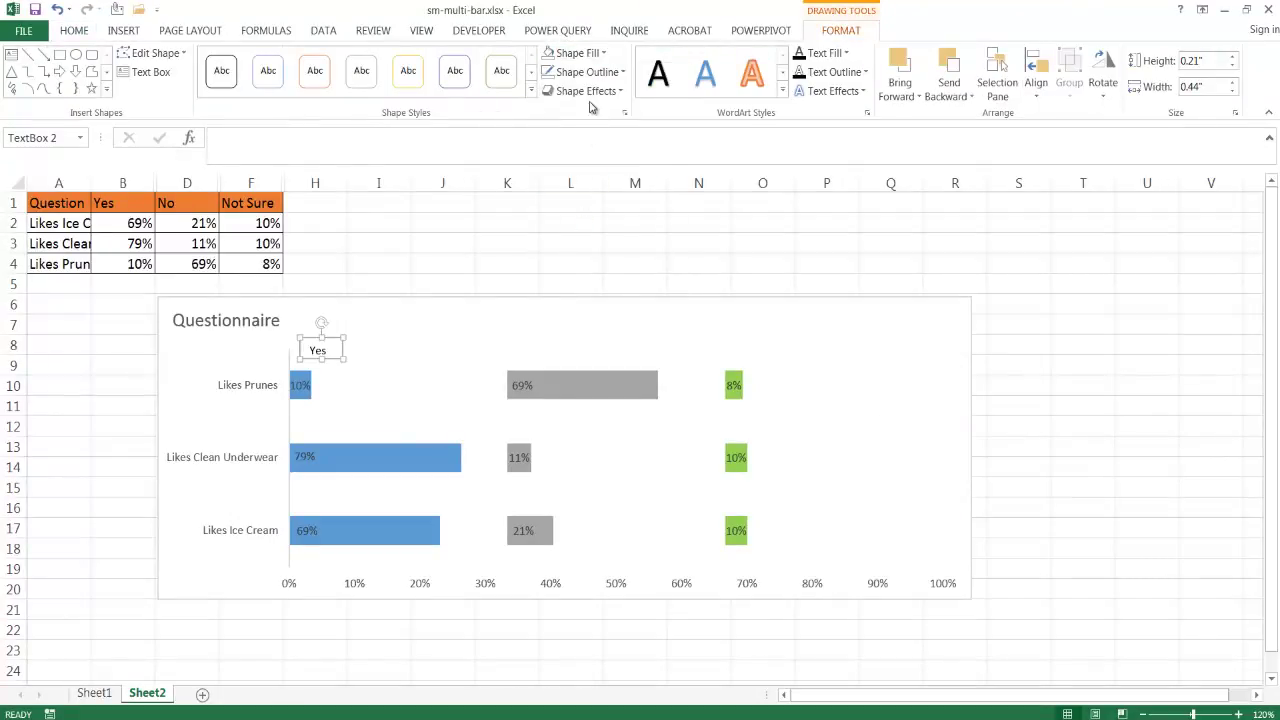
left_click(588, 72)
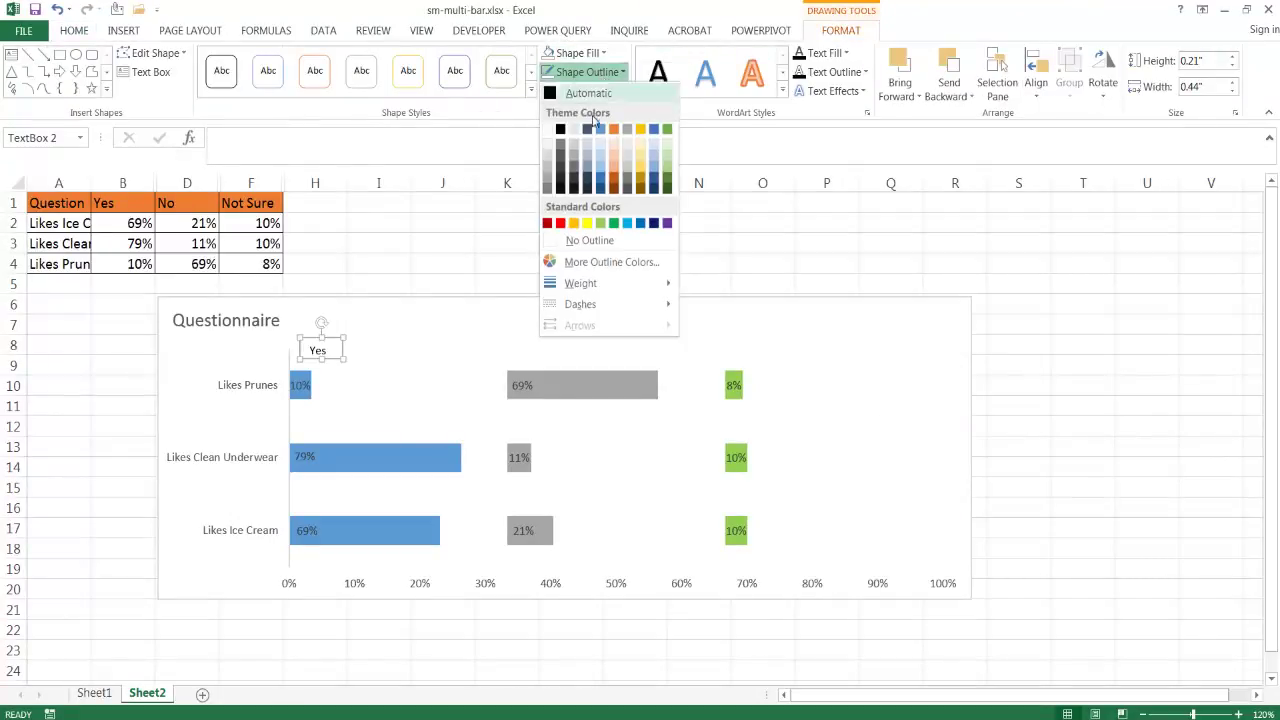
left_click(578, 240)
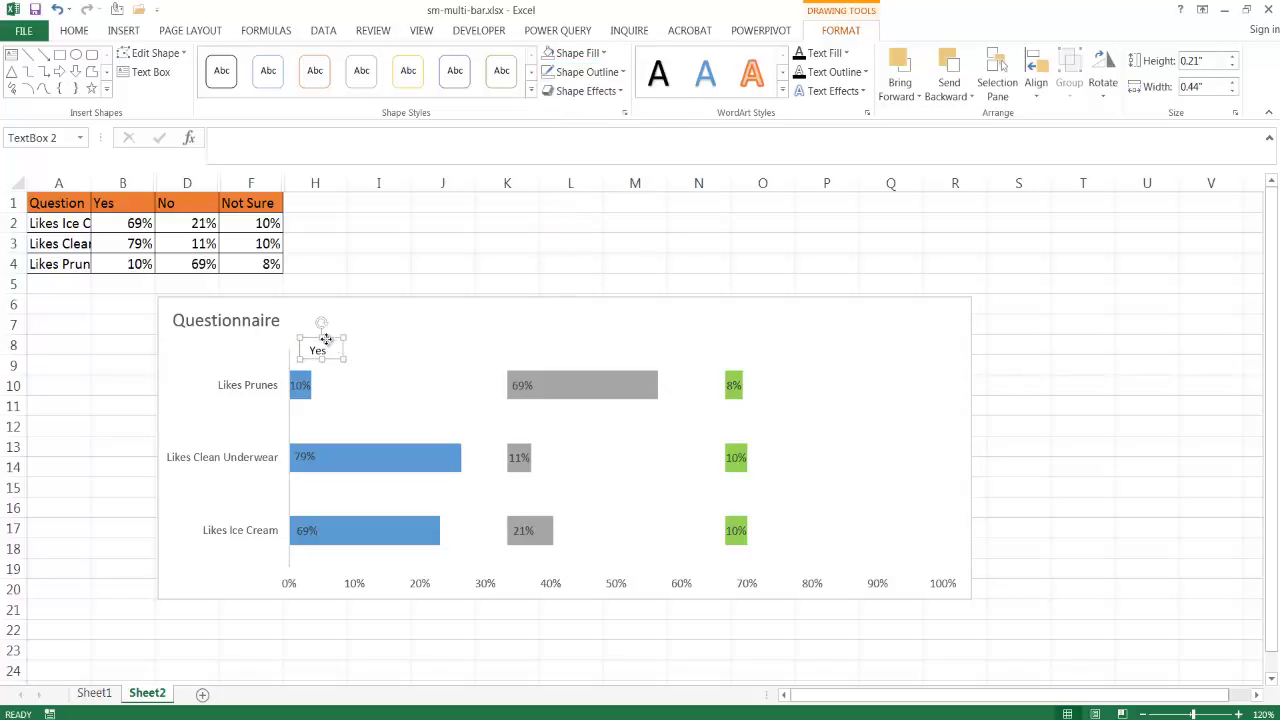
Align the "Yes" label with the start of the blue bars and place a duplicate reading "No" above the grey bars
left_click_drag(326, 340, 315, 344)
key("ctrl+d")
left_click_drag(330, 358, 528, 343)
left_click(524, 347)
double_click(517, 355)
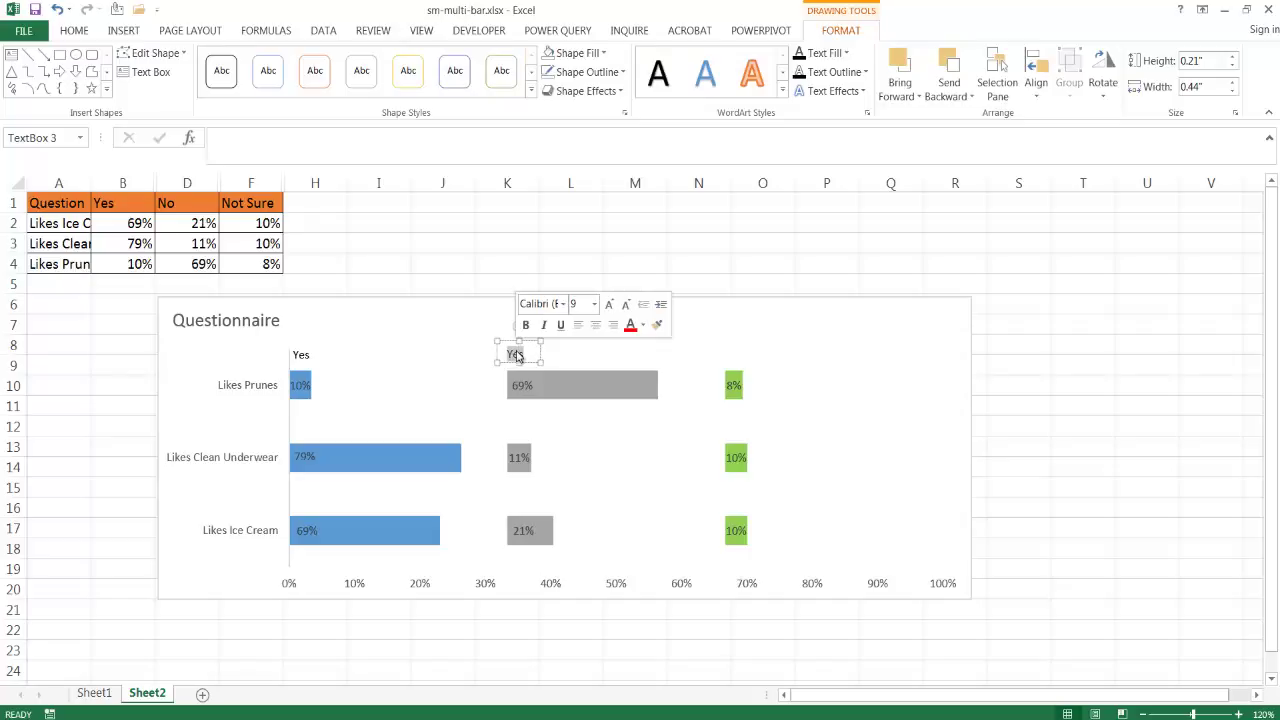
type("No")
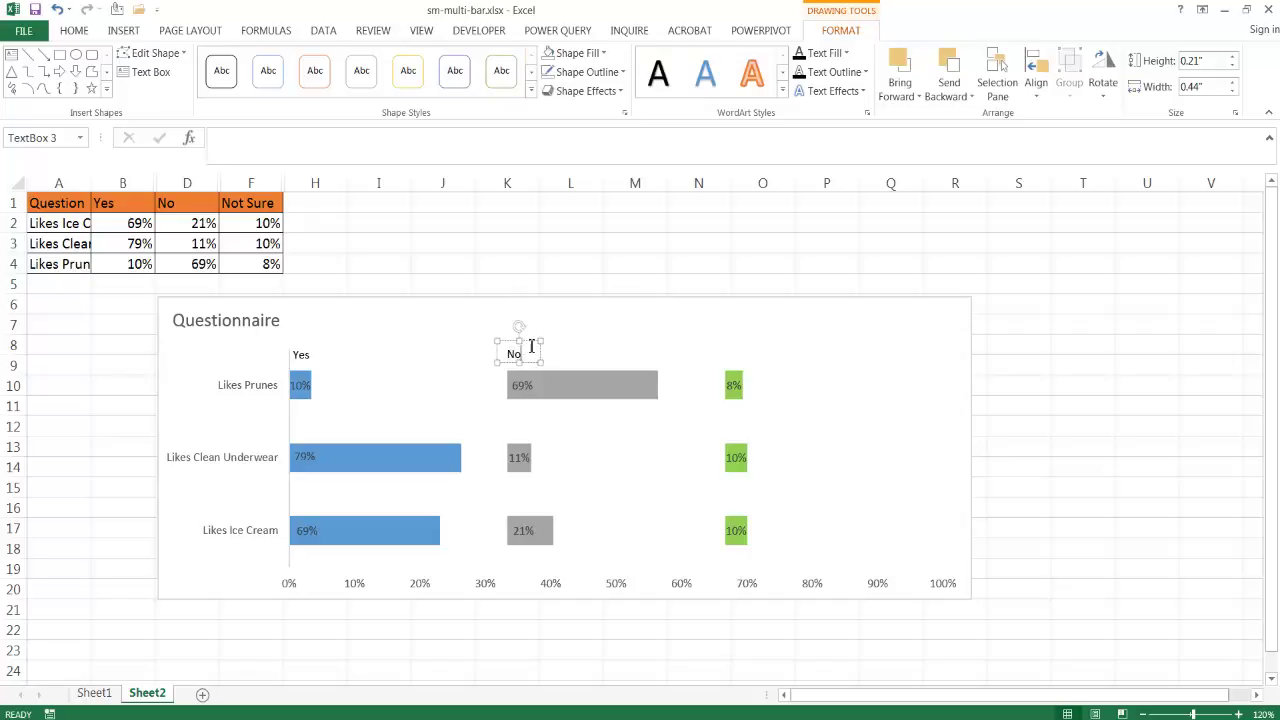
left_click(586, 343)
Place a copy of the "No" label above the green bars, change it to "Not Sure" and widen it to about 0.76" so the text fits one line
left_click_drag(531, 346, 749, 343)
double_click(733, 355)
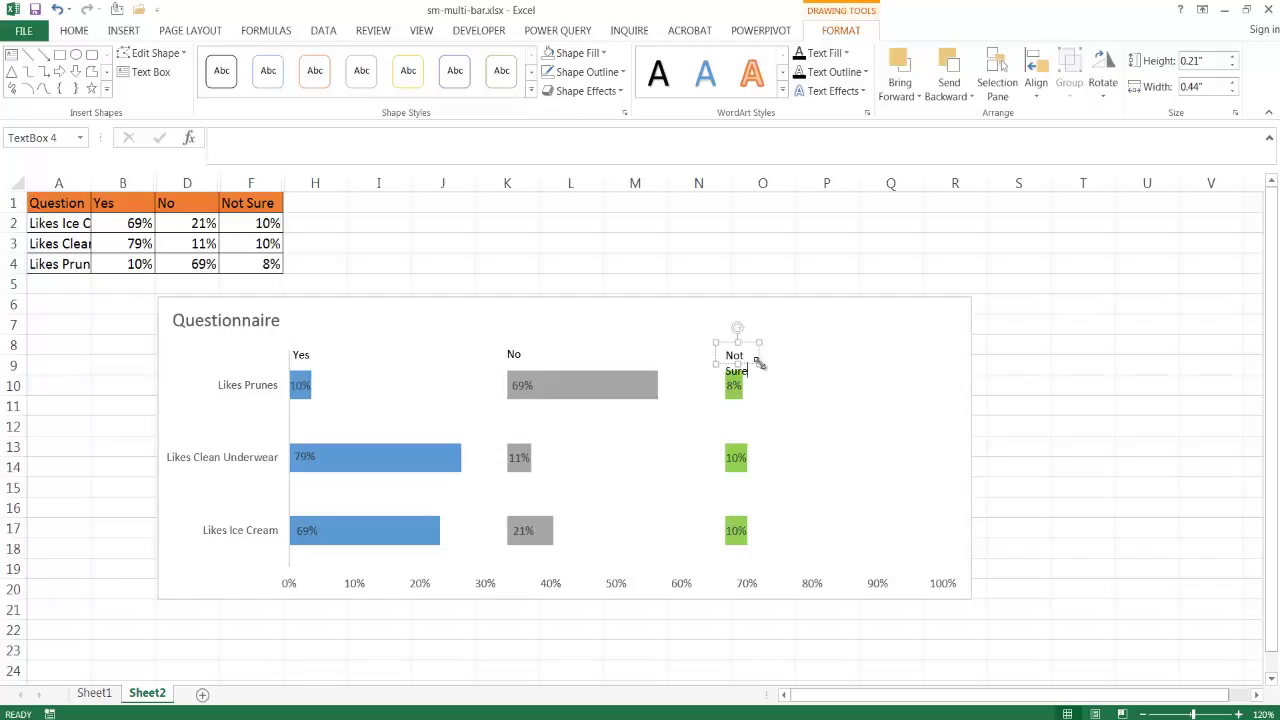
left_click_drag(759, 364, 790, 366)
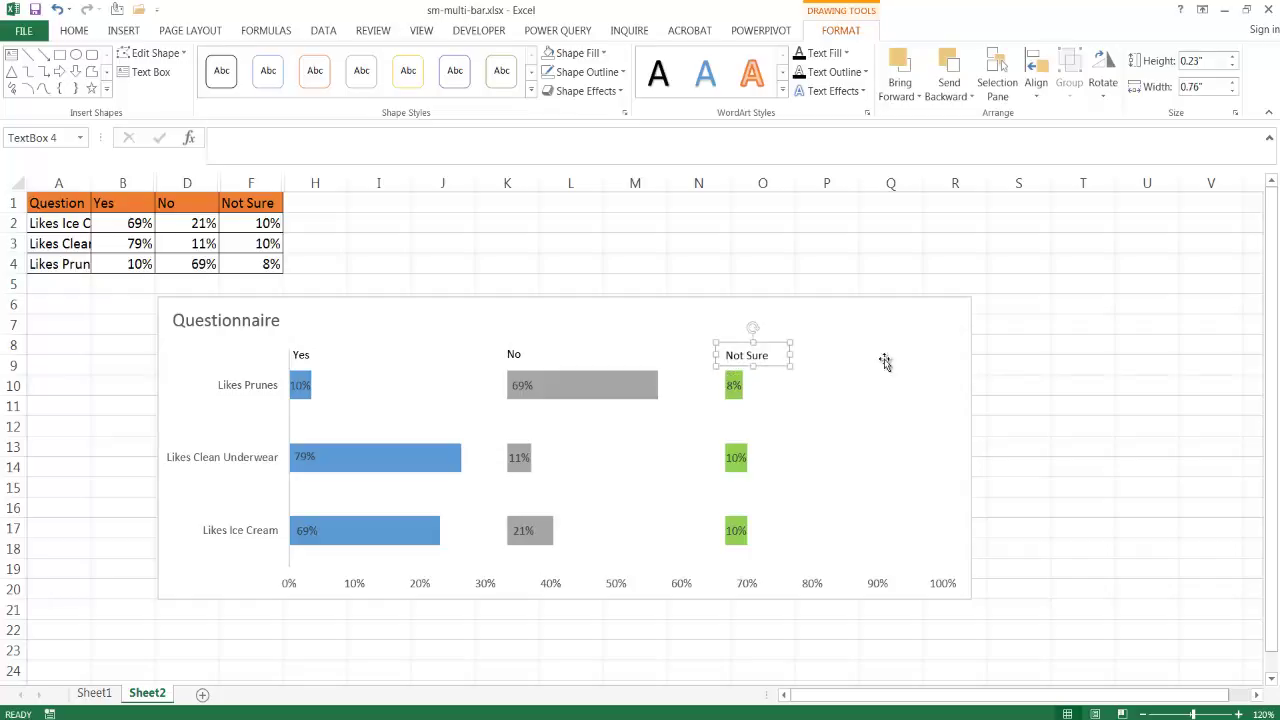
left_click(1036, 366)
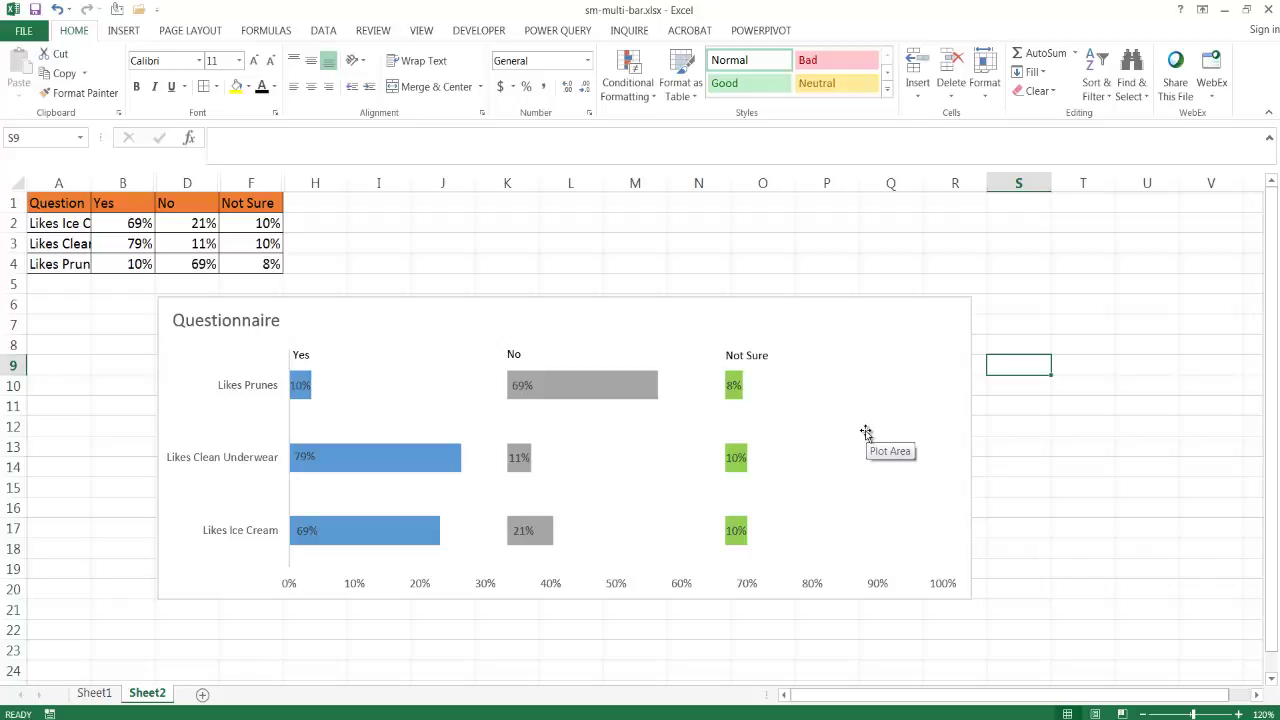
Delete the horizontal percentage axis from the chart
left_click(760, 586)
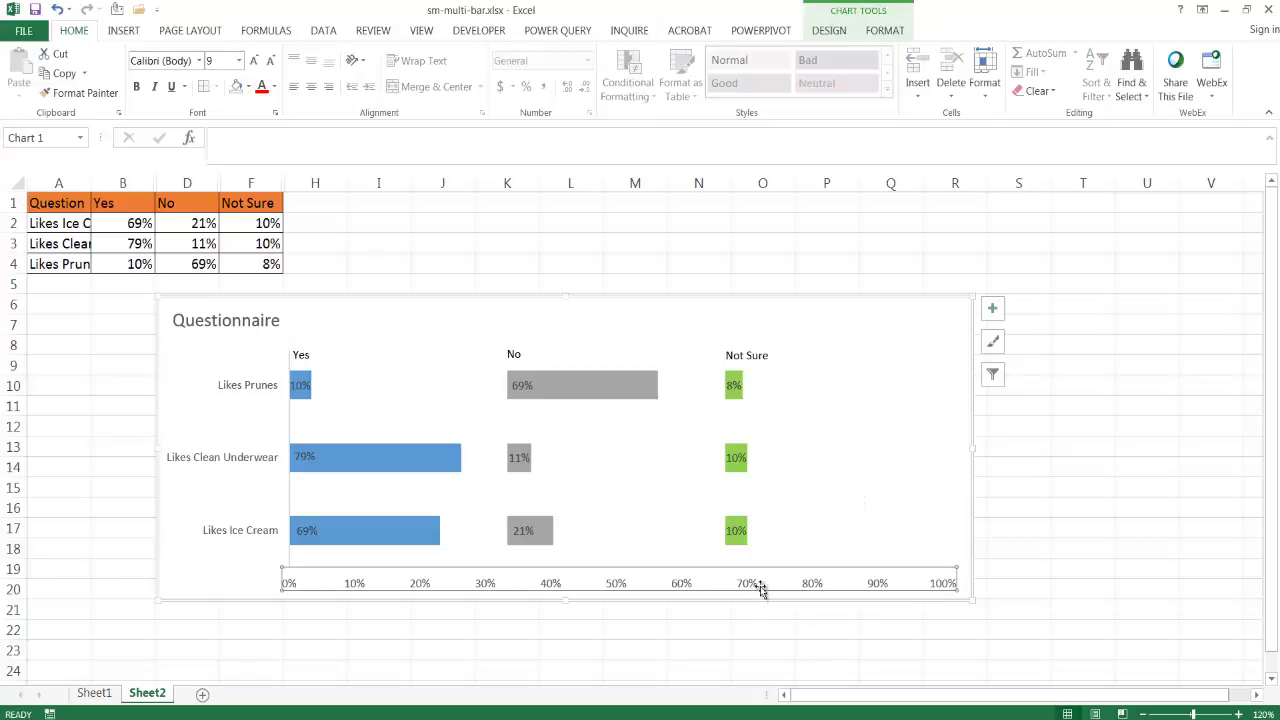
key("Delete")
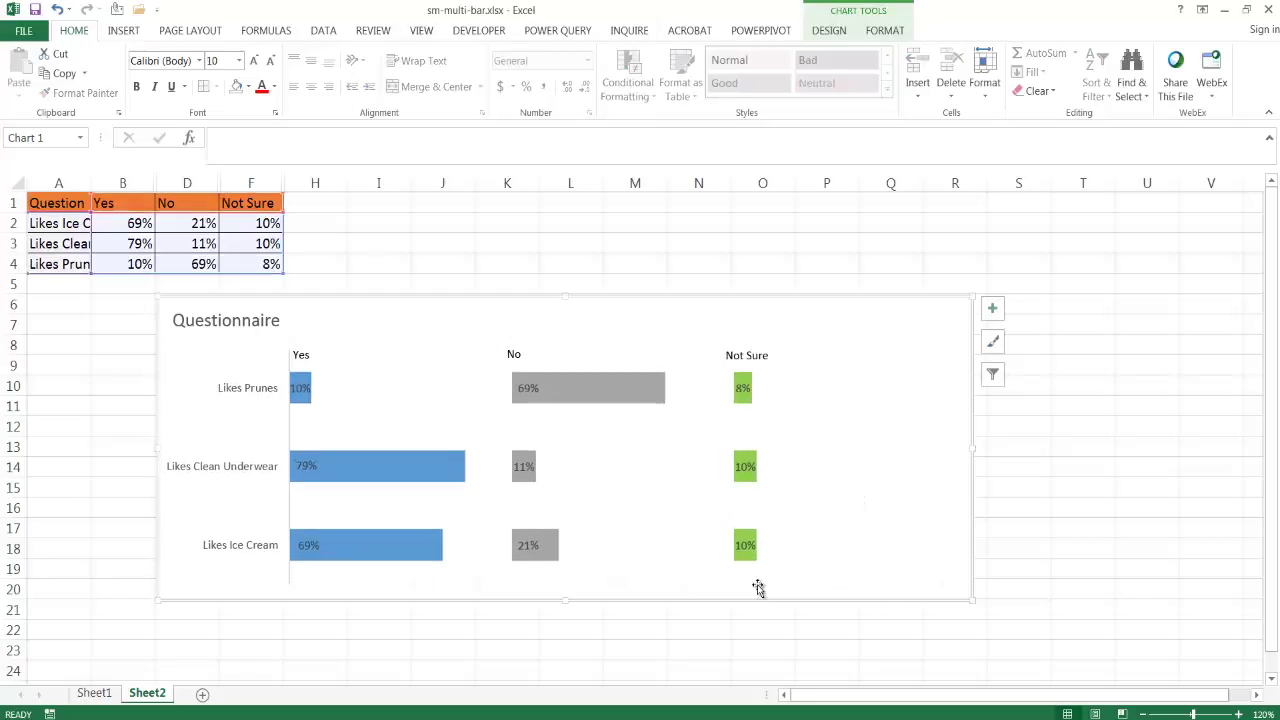
left_click(833, 651)
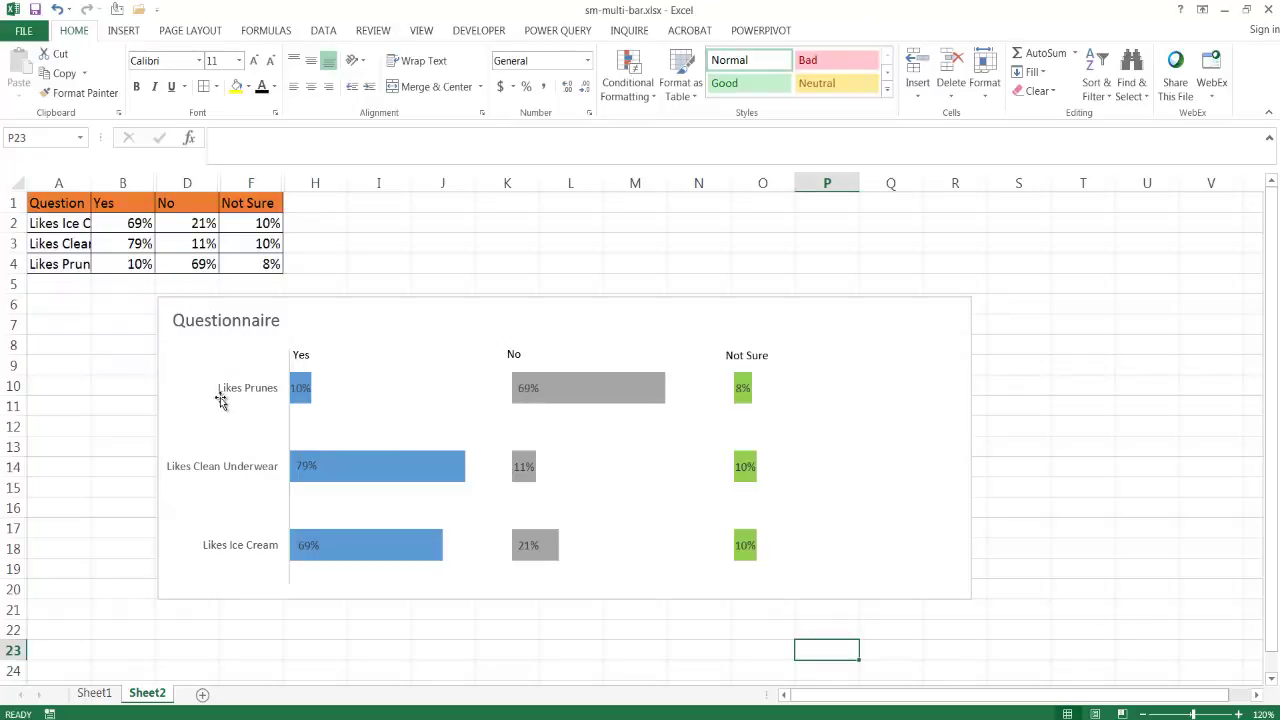
Auto-fit the width of column A so the full question texts fit in their cells
double_click(91, 181)
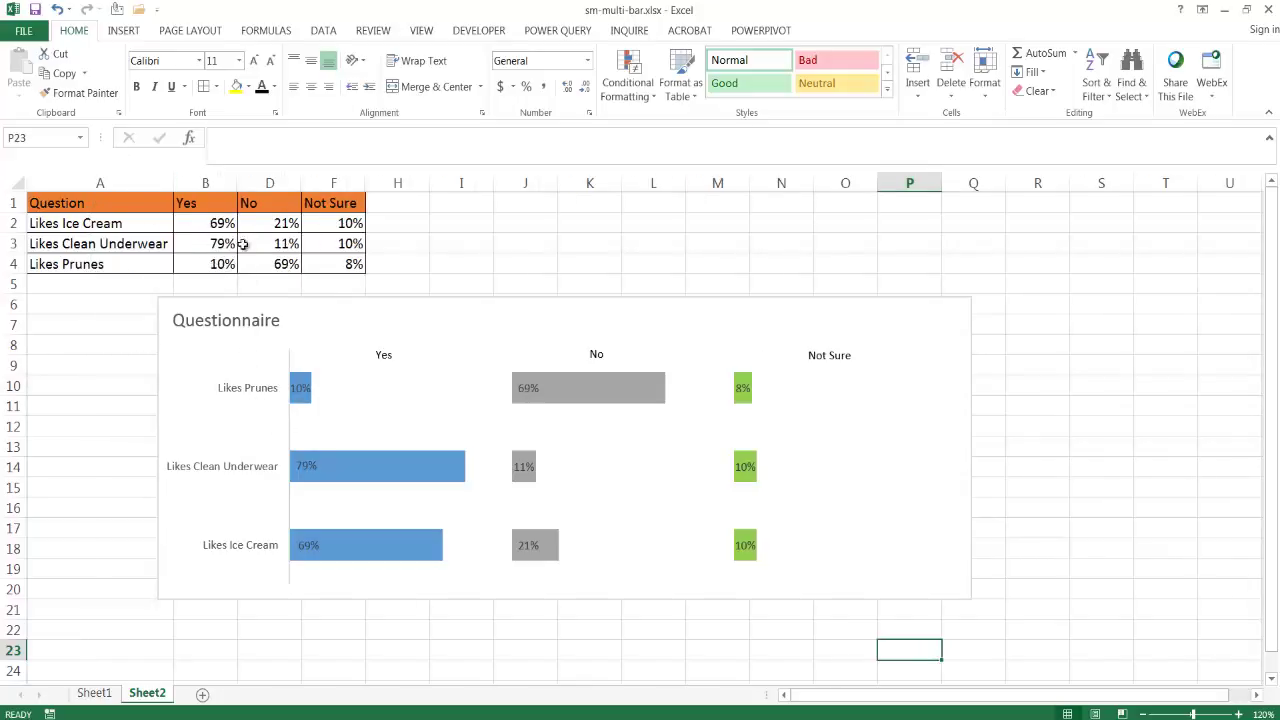
Move the "Yes" text box back above the start of the blue bars in the chart
left_click(383, 355)
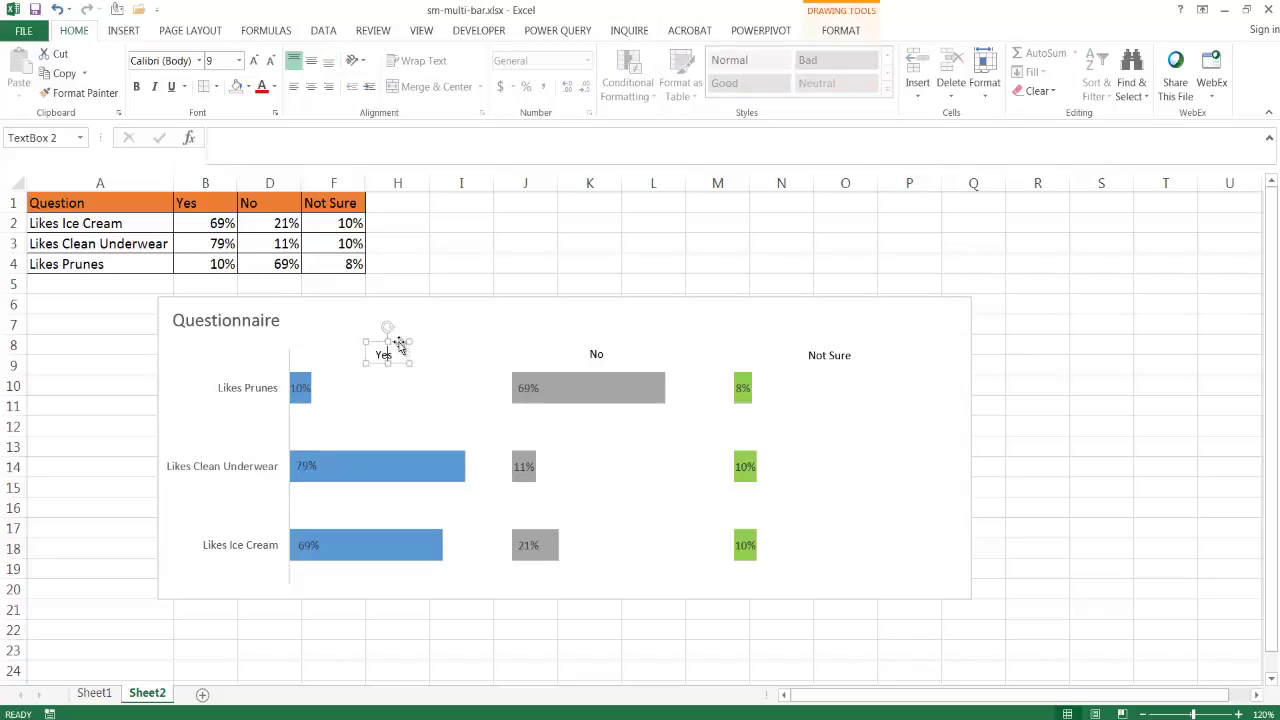
left_click(399, 345)
left_click(603, 353)
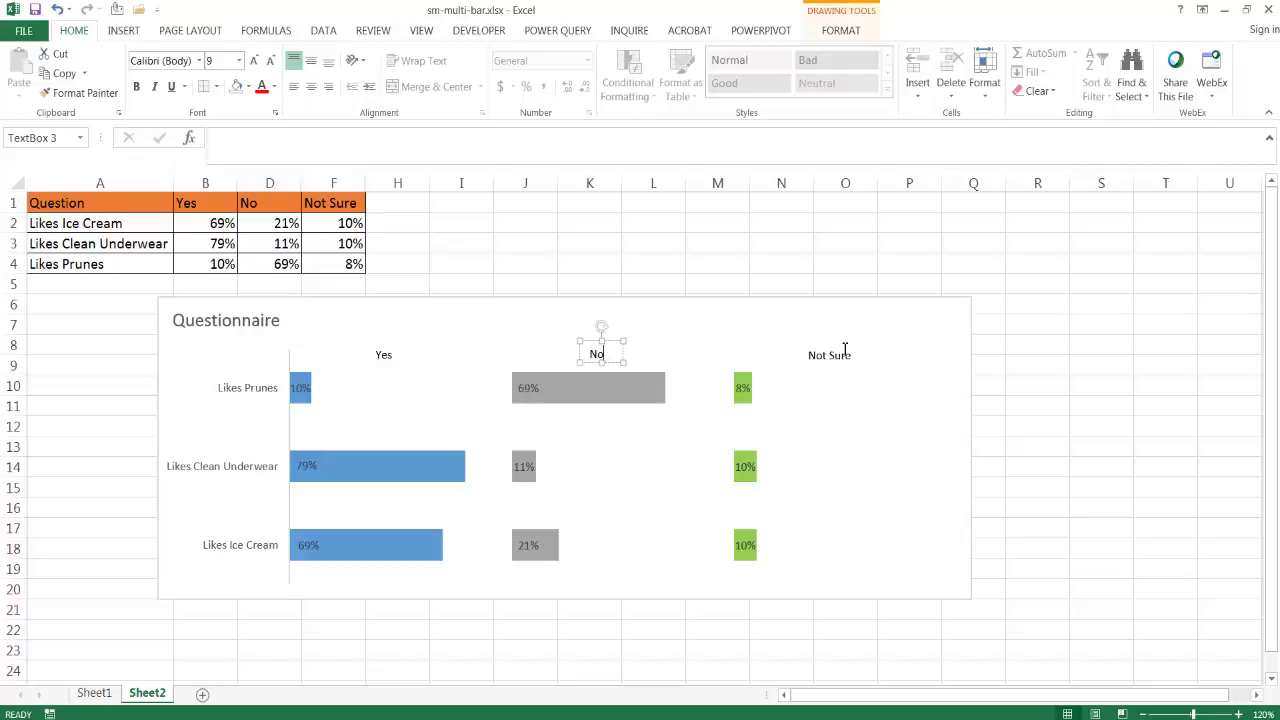
left_click(384, 347)
left_click_drag(381, 343, 296, 344)
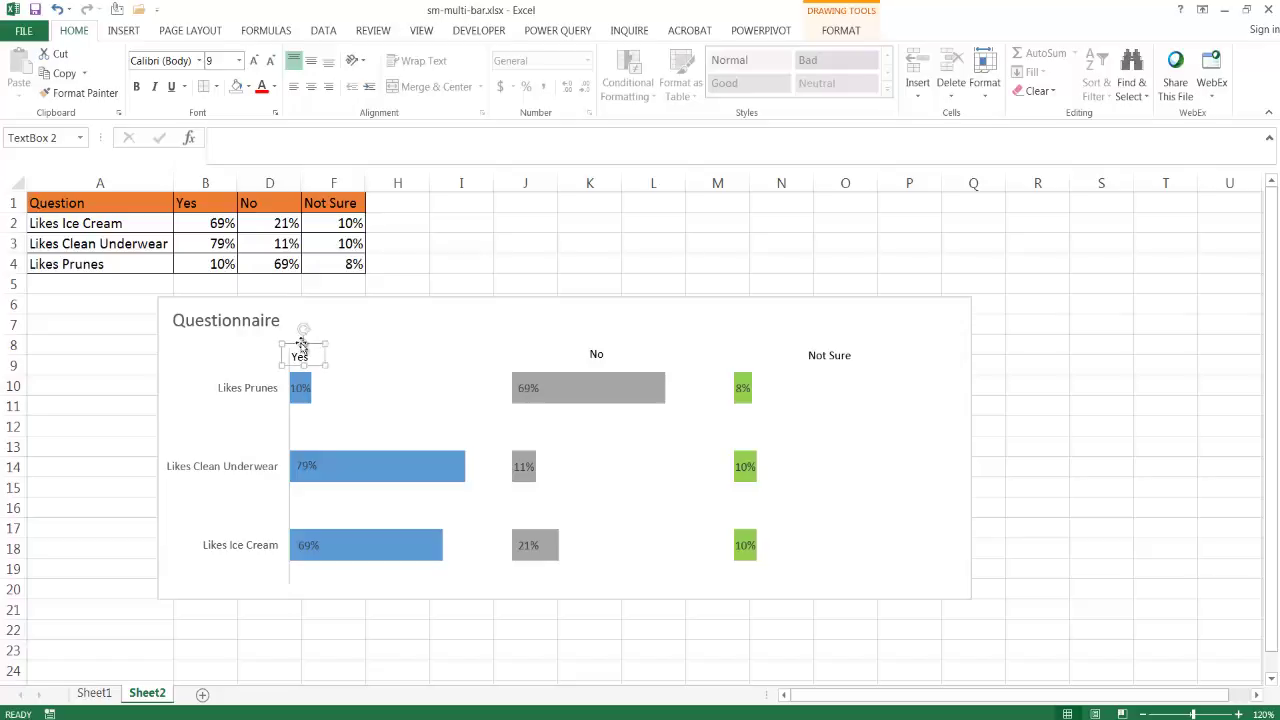
Realign the "No" text box with the start of the grey bars and "Not Sure" with the start of the green bars
left_click(601, 352)
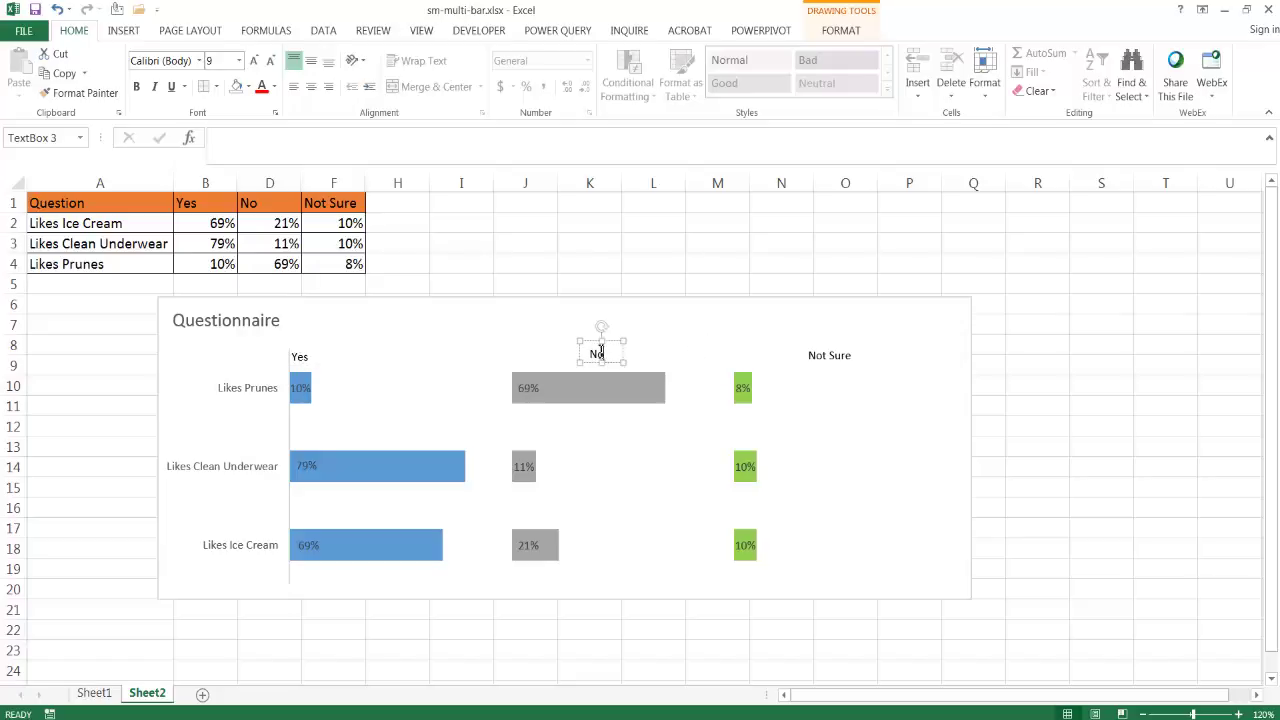
left_click_drag(593, 342, 515, 341)
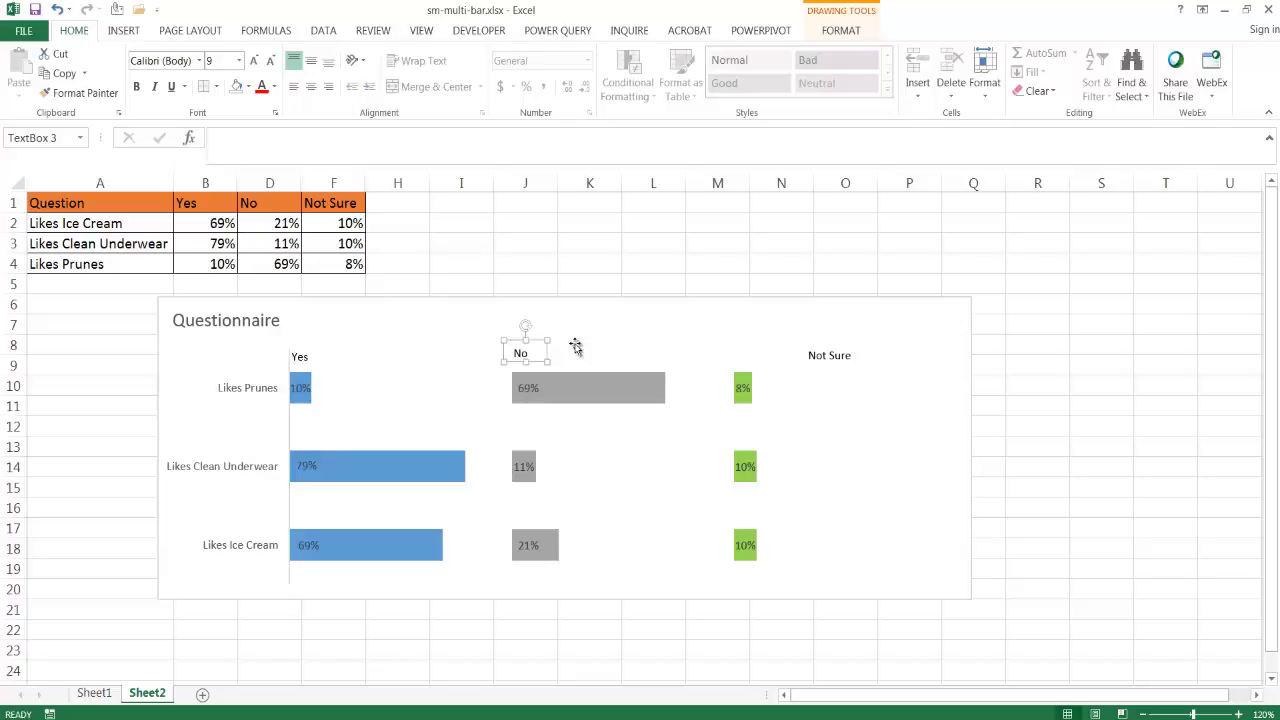
left_click(824, 355)
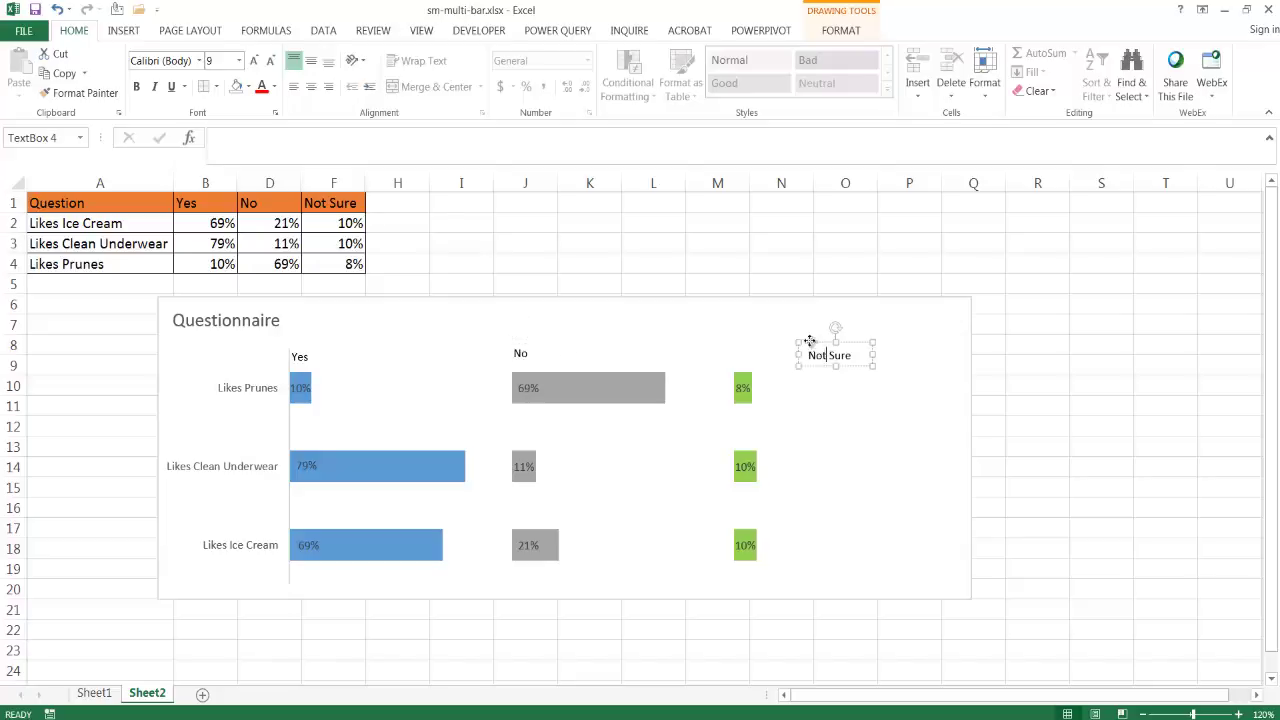
left_click_drag(814, 342, 742, 345)
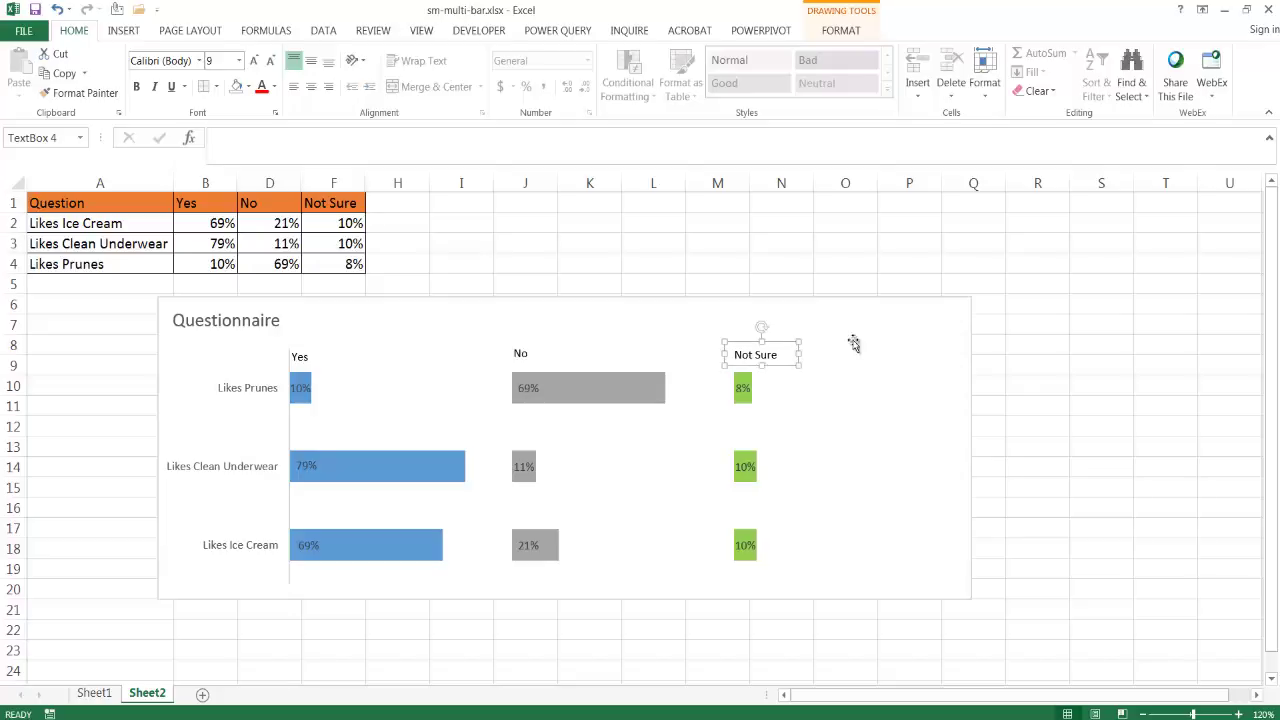
left_click(1074, 366)
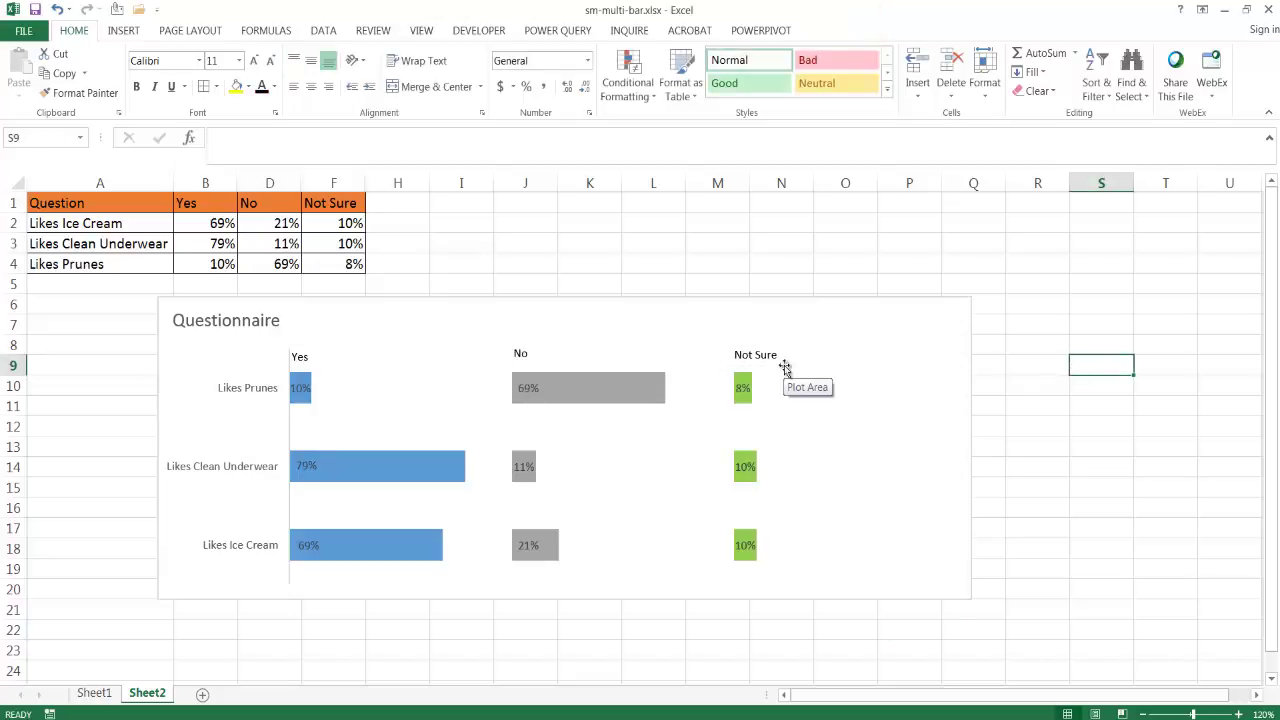